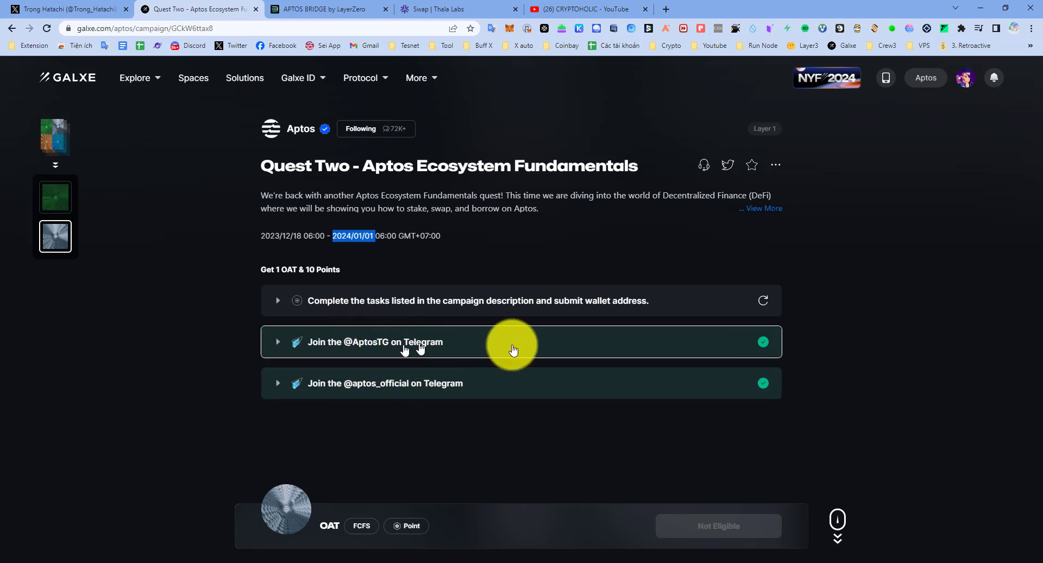
Open the detail page of the task about completing the listed tasks and submitting a wallet address, and return to the quest page.
click(281, 308)
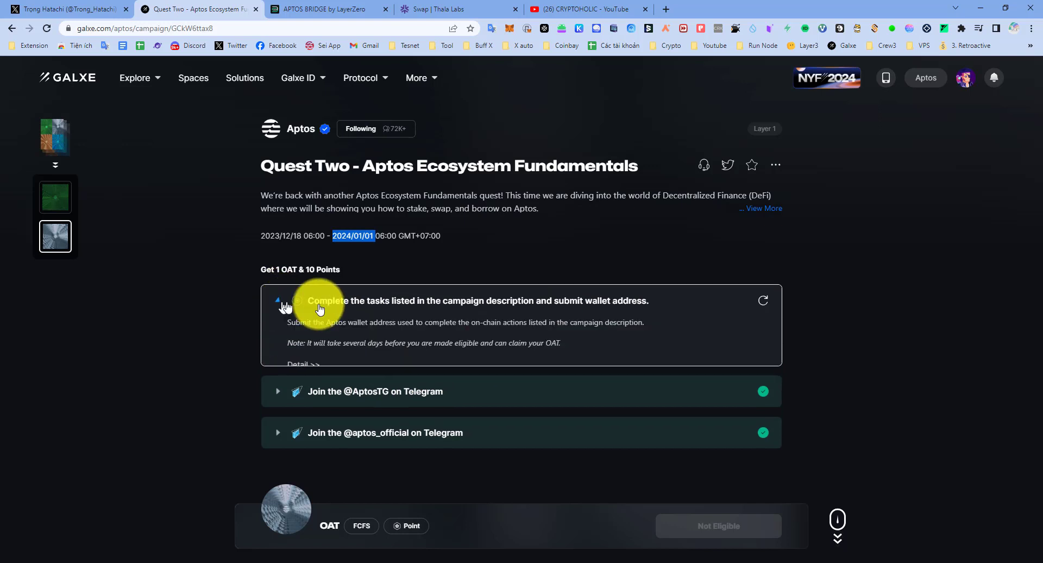
click(308, 368)
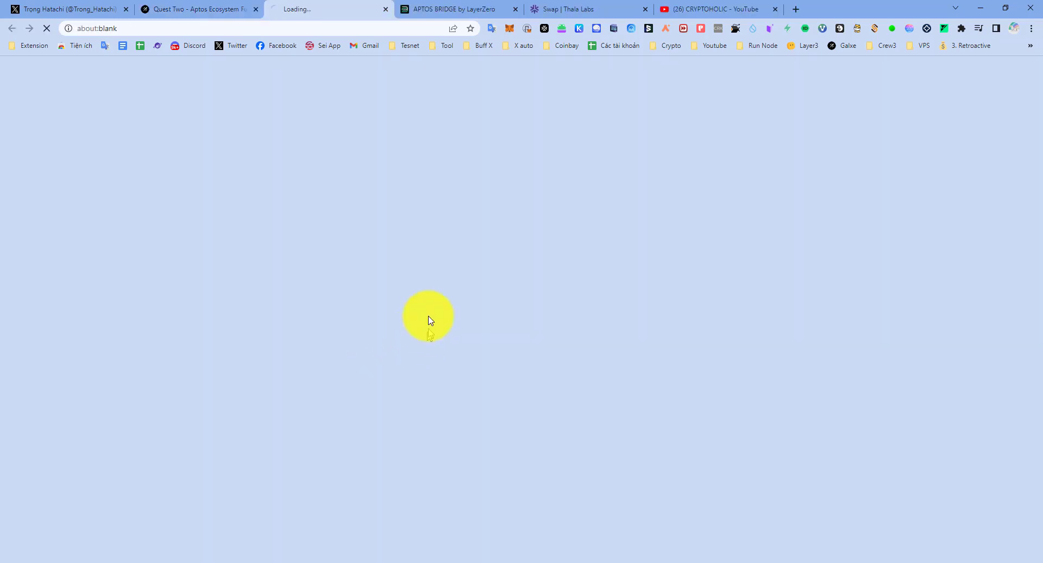
click(231, 12)
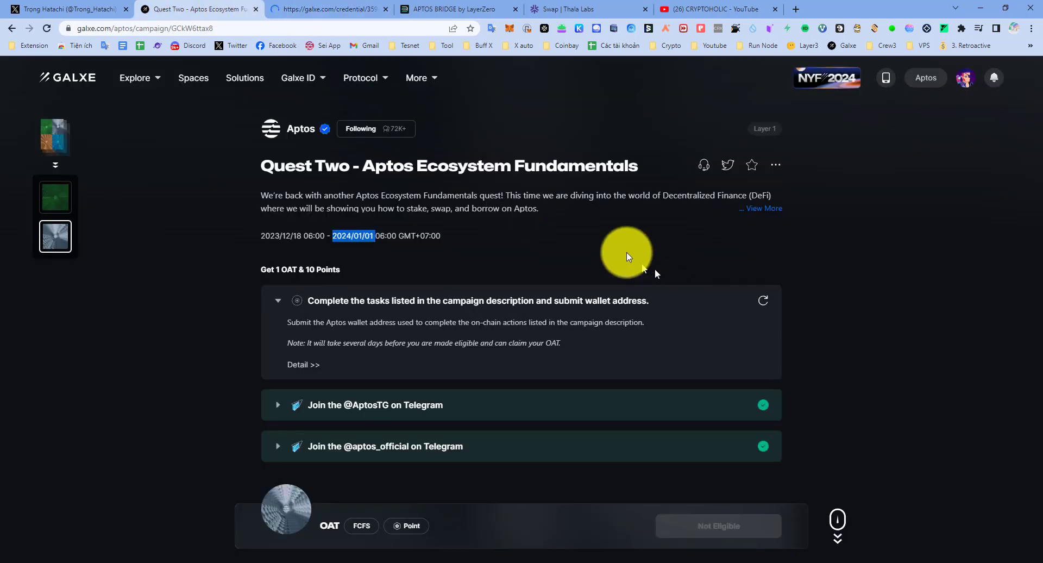
Expand the full quest description and read the first eligible task, swapping zUSDC for MOD and supplying Thala's Stability Pool.
click(775, 214)
scroll(454, 341, down, 3)
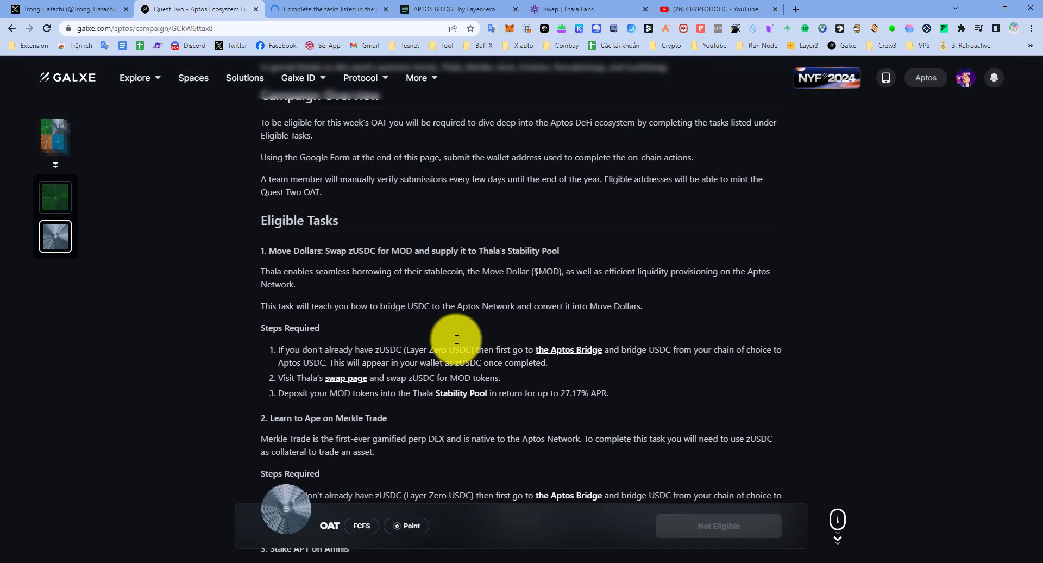
scroll(401, 307, down, 3)
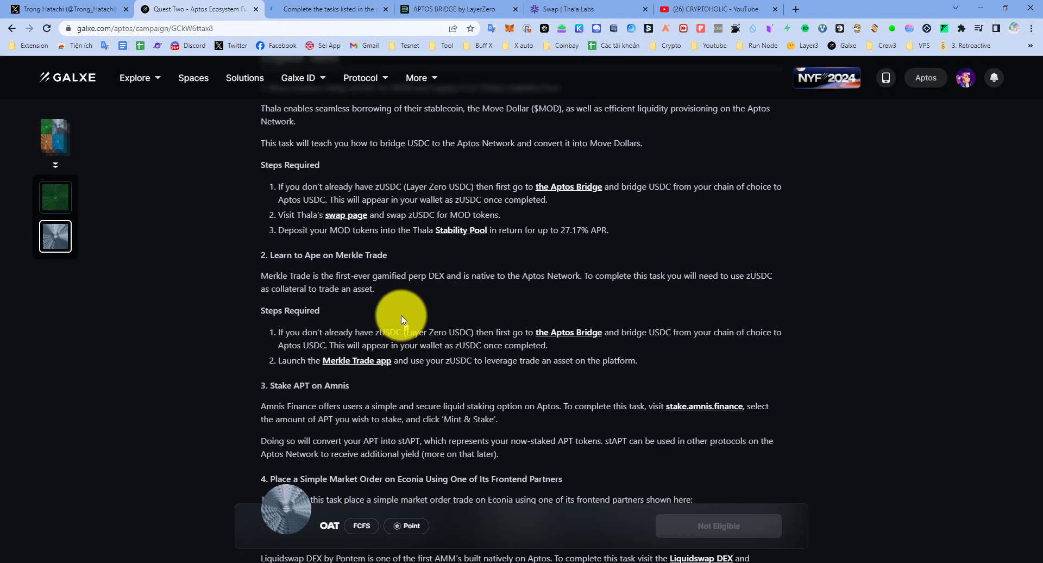
scroll(344, 277, up, 3)
scroll(286, 225, down, 3)
scroll(268, 205, up, 3)
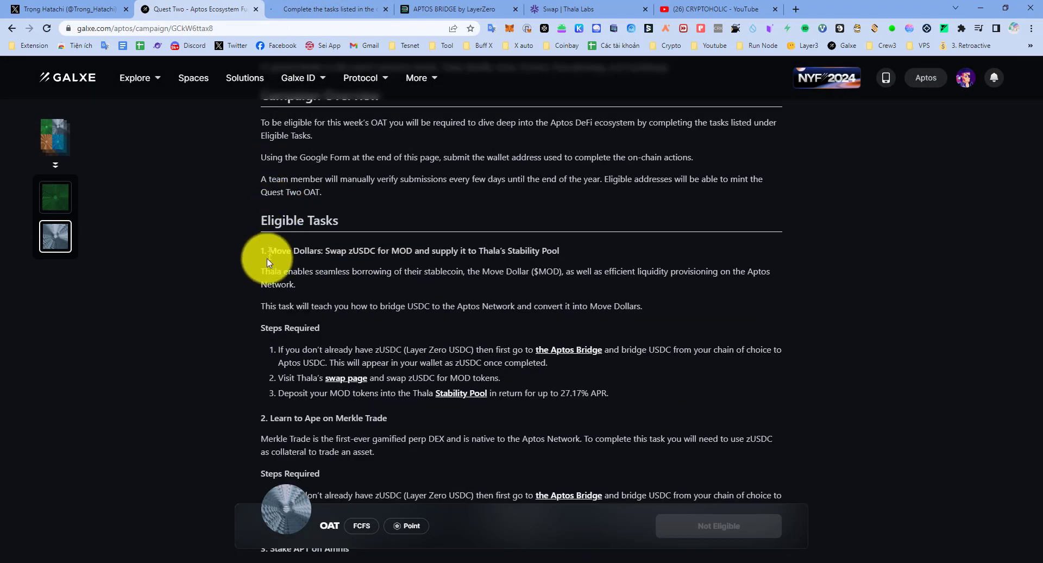
drag(261, 251, 571, 256)
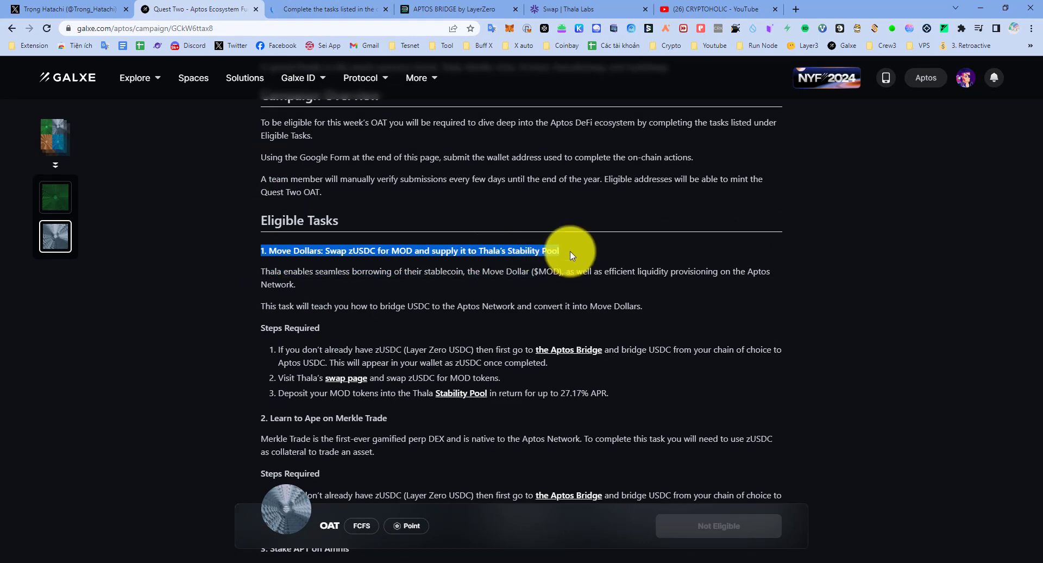
click(376, 255)
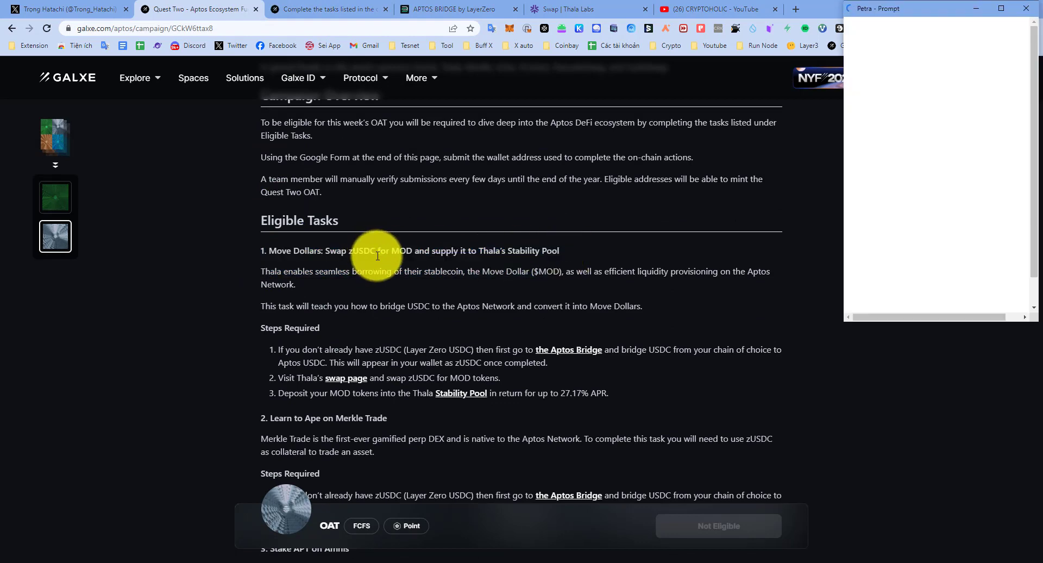
click(959, 304)
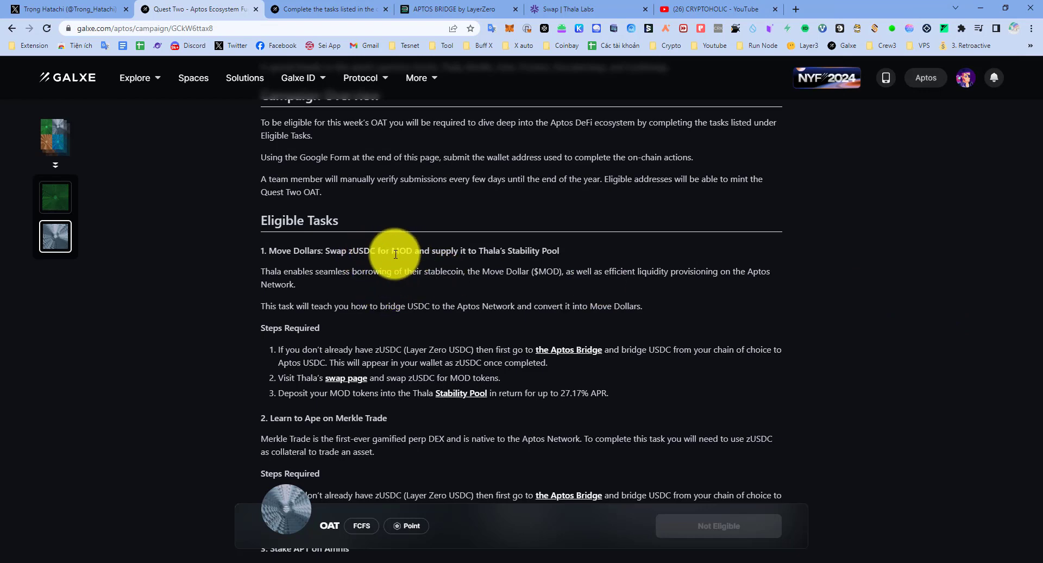
Review eligible tasks 2 to 7 in the quest description, from Merkle Trade and Amnis to PancakeSwap and SushiSwap.
scroll(456, 288, down, 3)
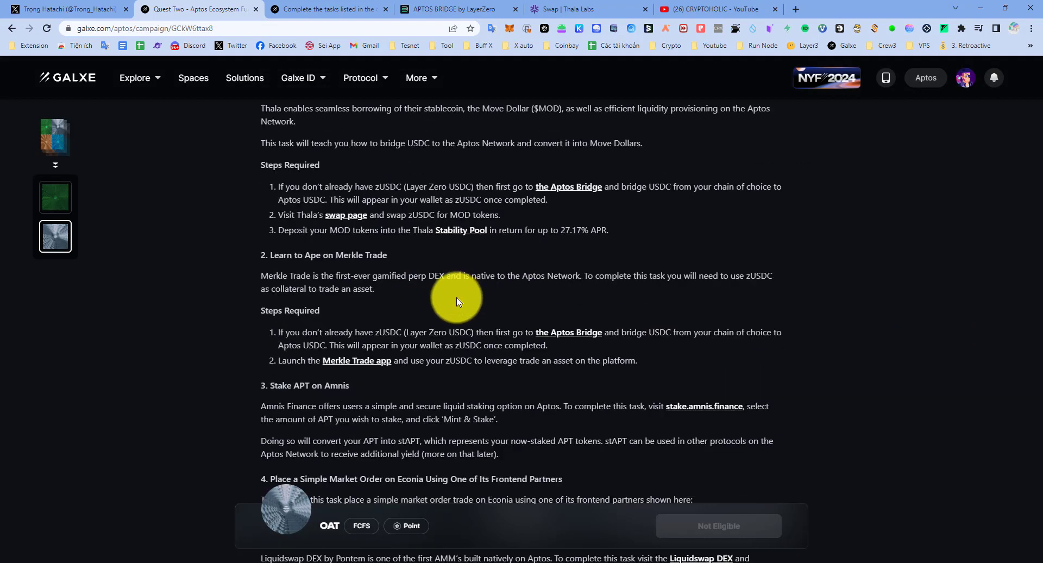
drag(250, 260, 406, 256)
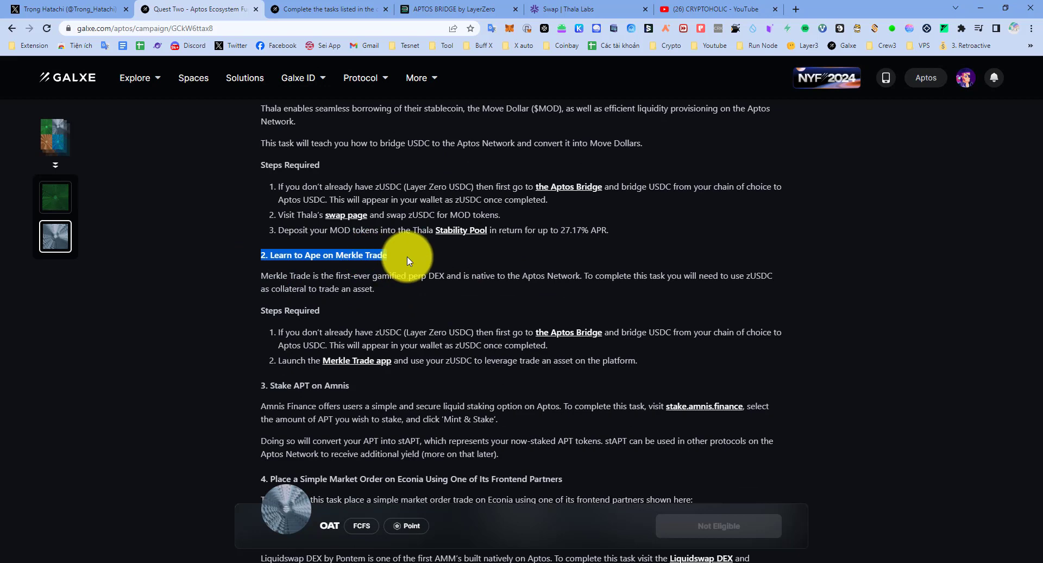
scroll(373, 309, down, 3)
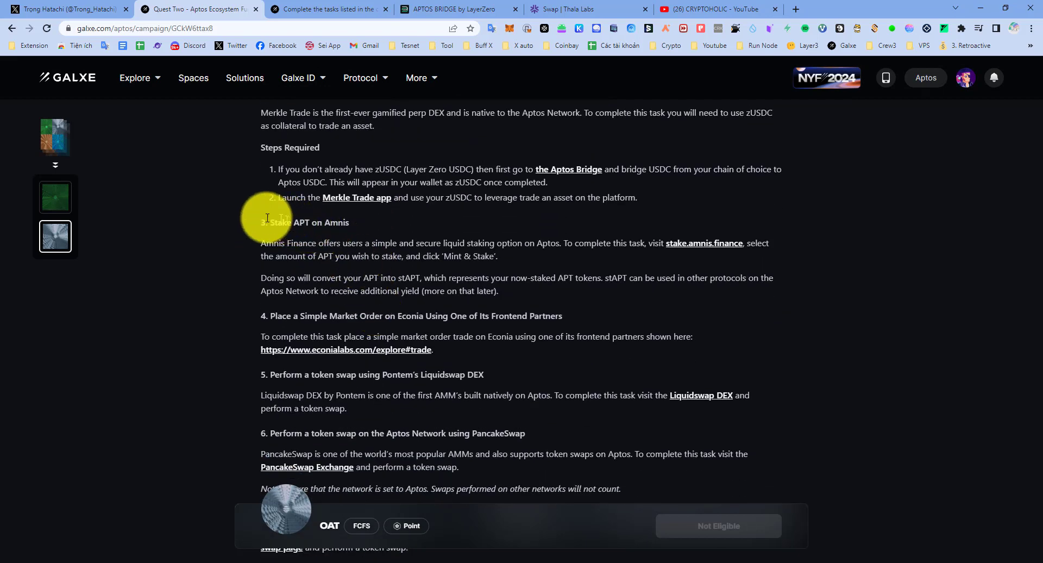
drag(265, 222, 356, 222)
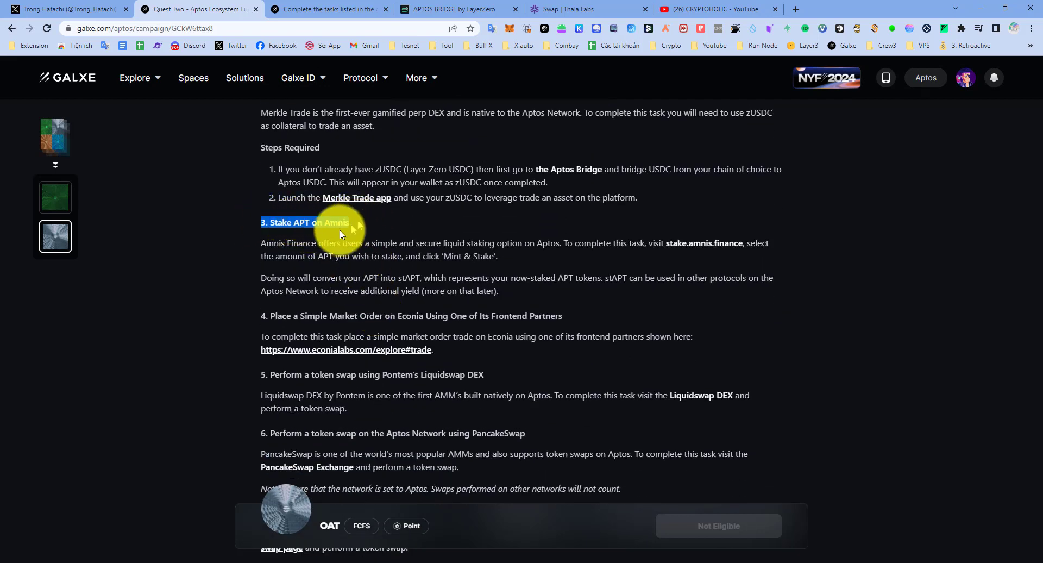
scroll(390, 263, down, 3)
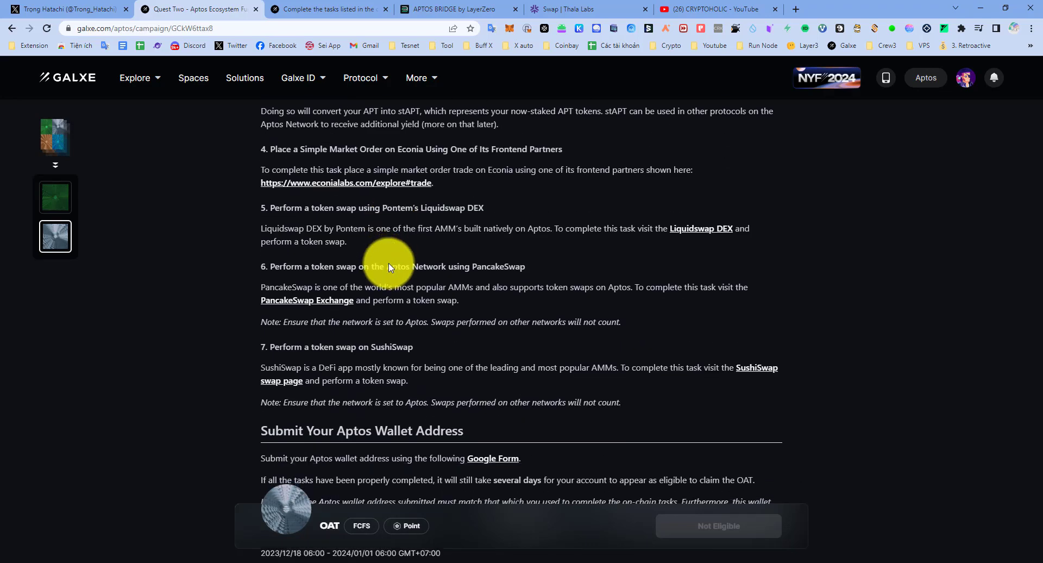
scroll(389, 266, down, 3)
scroll(390, 267, up, 7)
scroll(381, 282, down, 4)
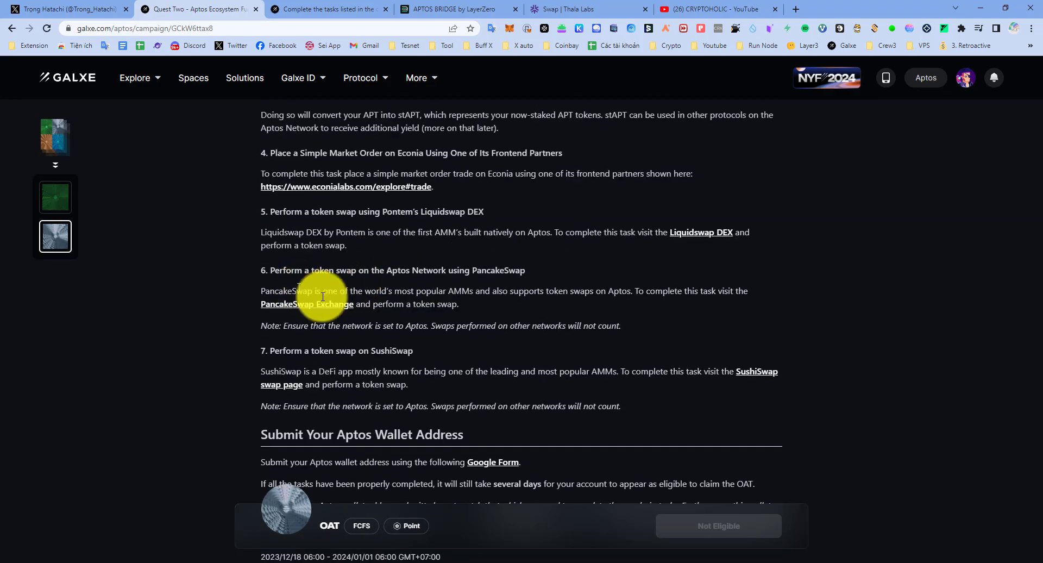
scroll(374, 319, up, 6)
scroll(749, 278, up, 6)
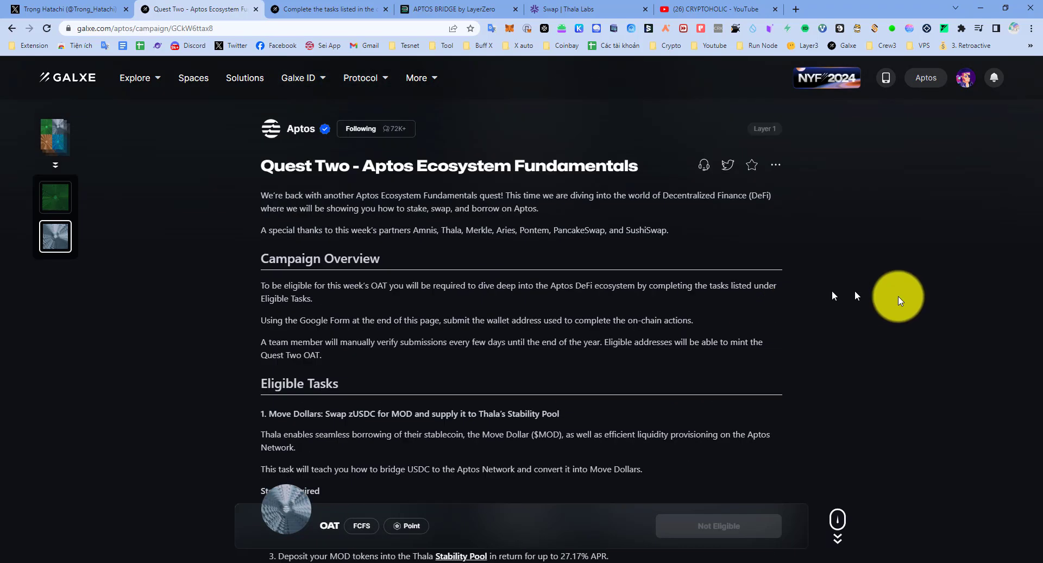
Translate the quest page into Vietnamese and look over the translated description.
right_click(897, 294)
click(935, 420)
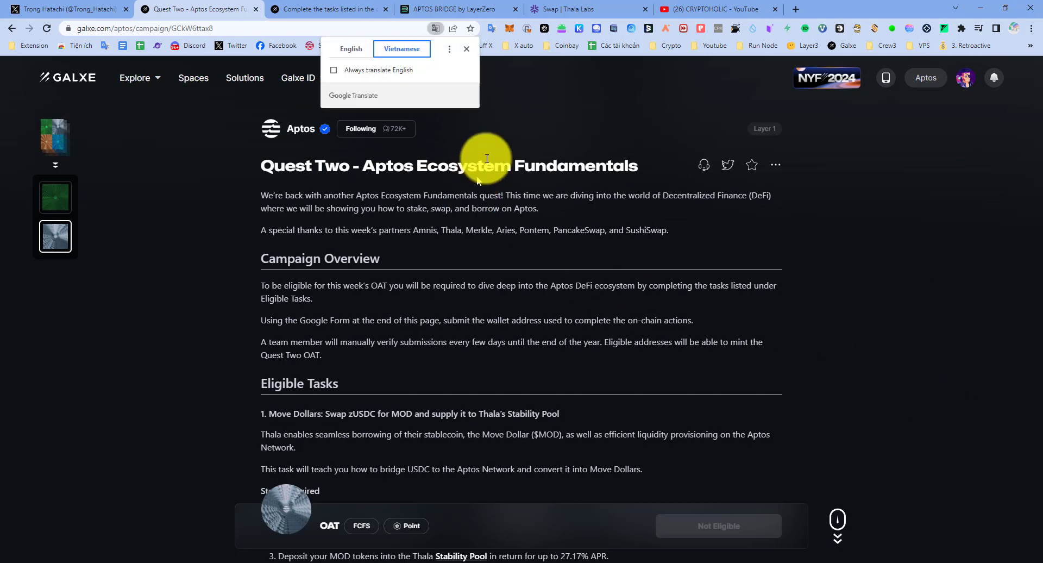
click(460, 314)
scroll(446, 315, down, 4)
scroll(445, 315, up, 4)
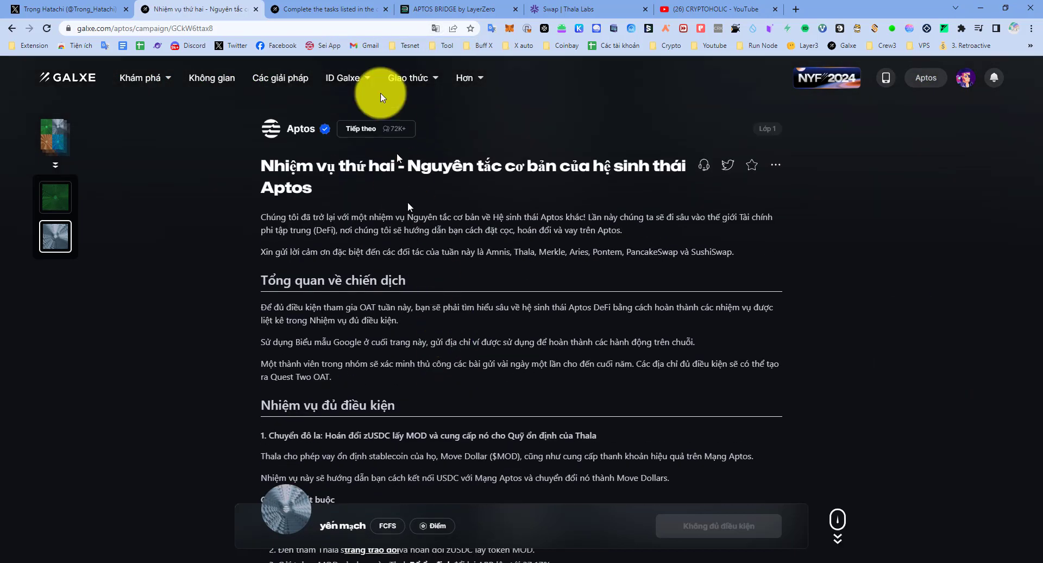
Examine the wallet submission task's detail page and its form link, and return to the translated quest page.
click(316, 5)
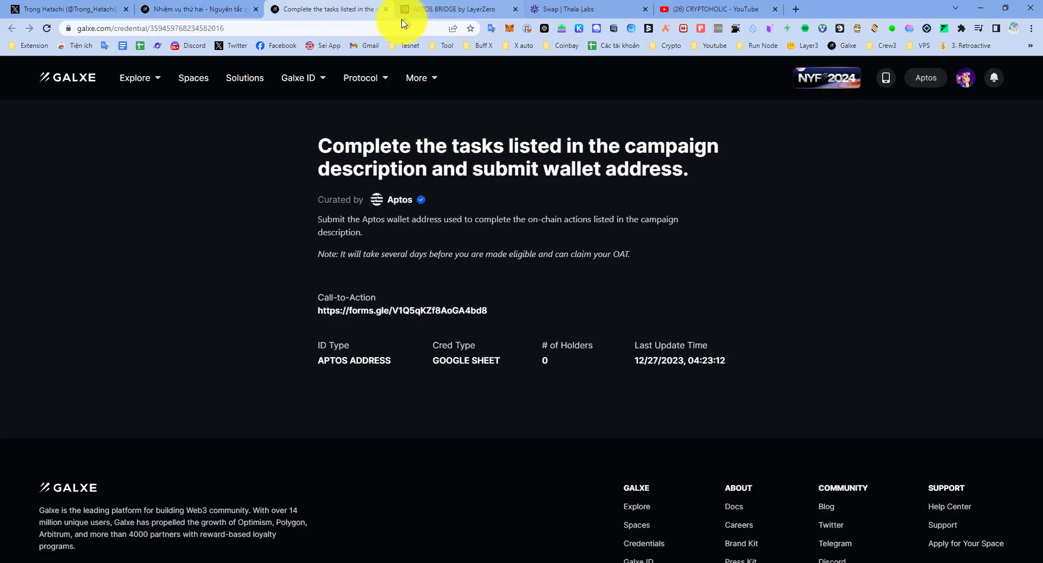
click(429, 11)
click(296, 10)
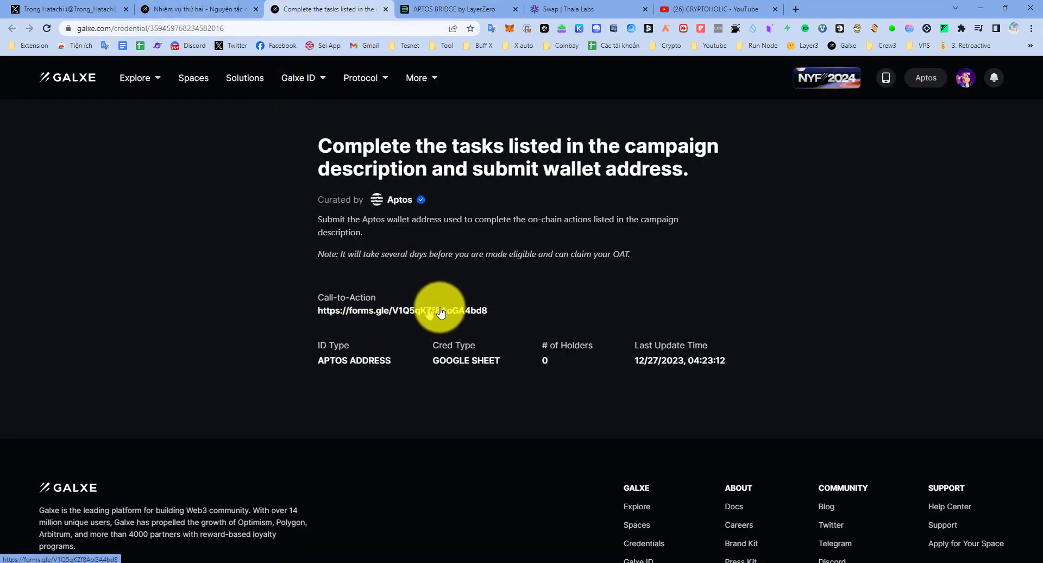
click(215, 10)
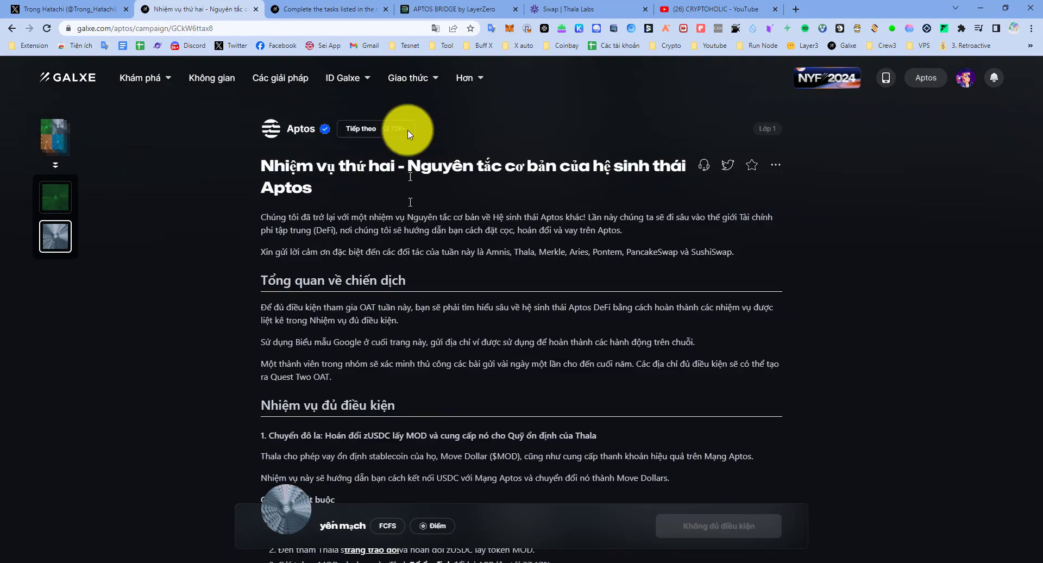
click(424, 8)
click(306, 7)
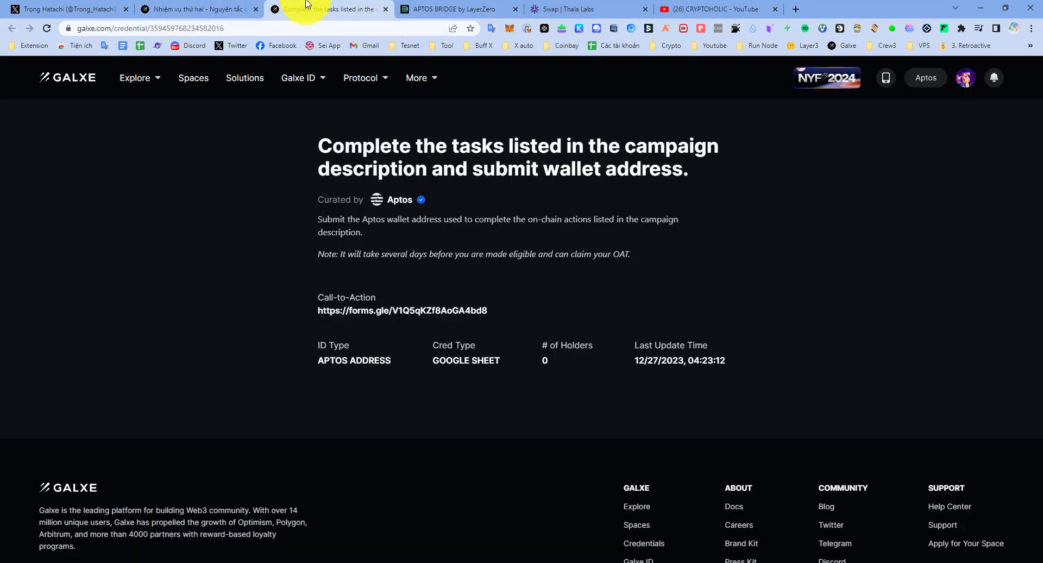
click(247, 8)
Read the required steps of task 1 on the translated page, focusing on bridging USDC to Aptos.
scroll(380, 259, down, 6)
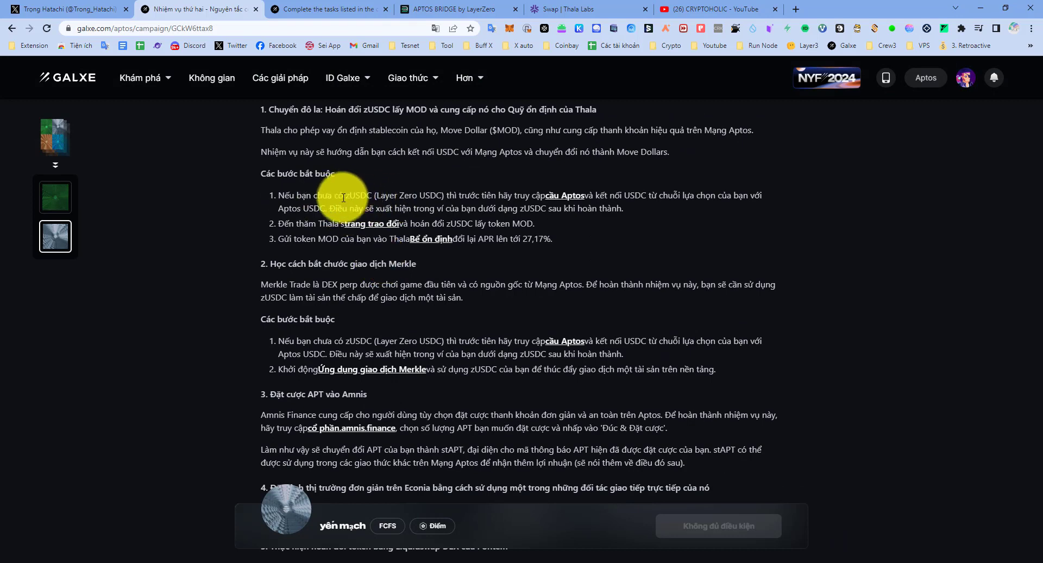
triple_click(512, 131)
click(511, 131)
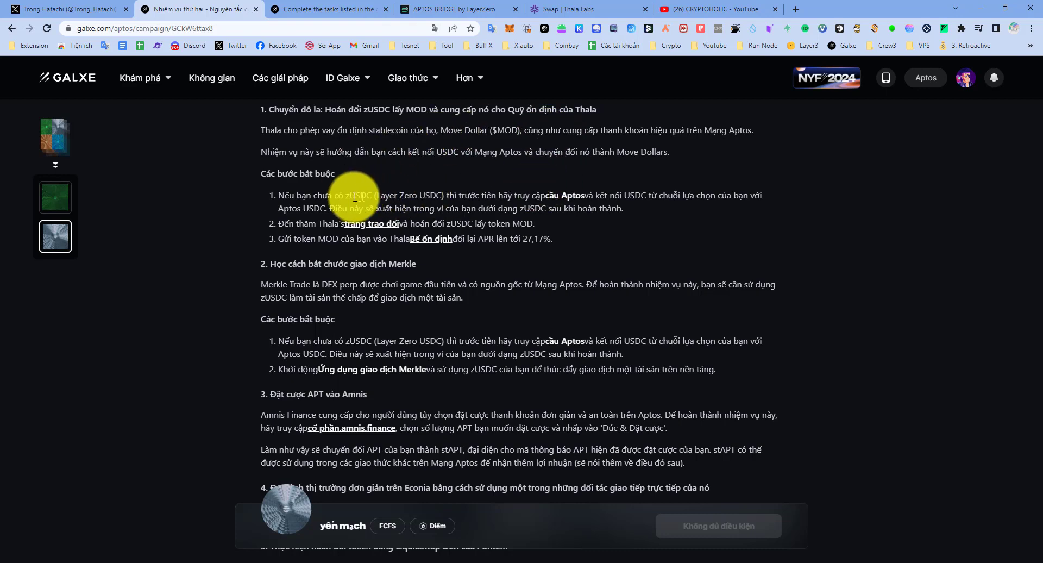
drag(344, 195, 531, 194)
click(618, 188)
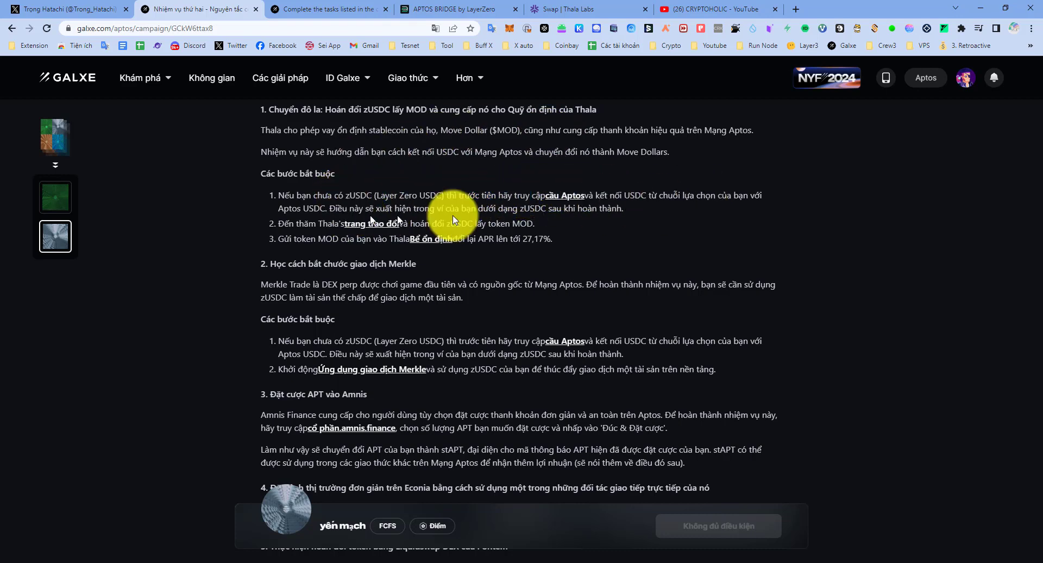
drag(623, 196, 576, 210)
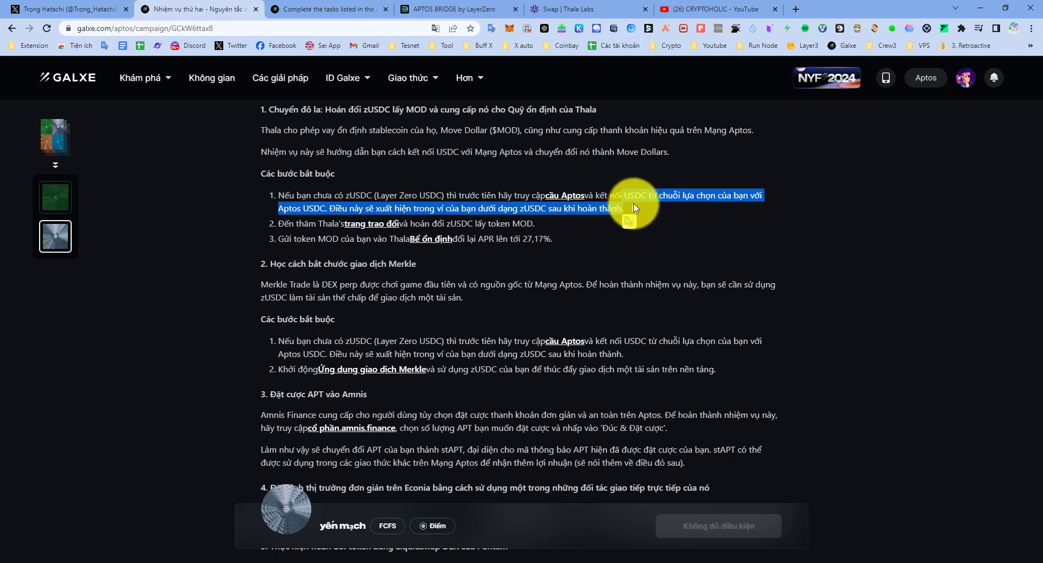
click(293, 211)
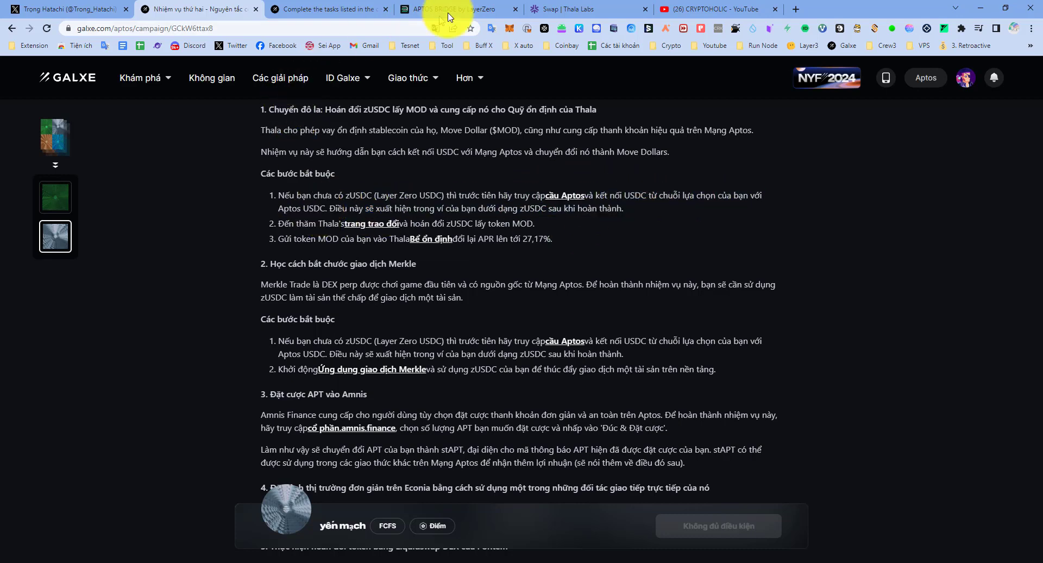
Switch to the Aptos Bridge page and check the wallet connections for both the EVM and Aptos sides.
click(456, 10)
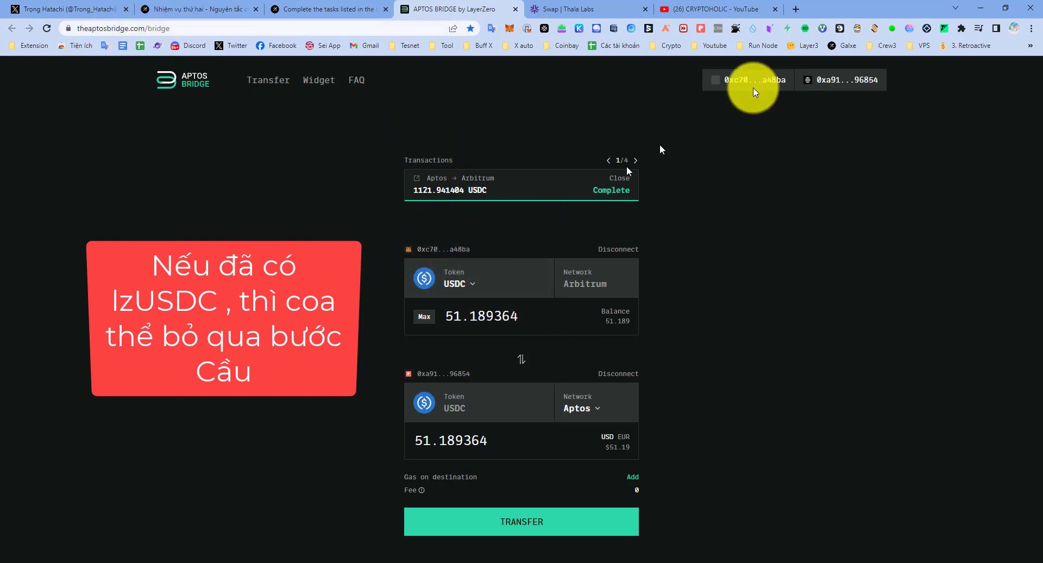
click(436, 252)
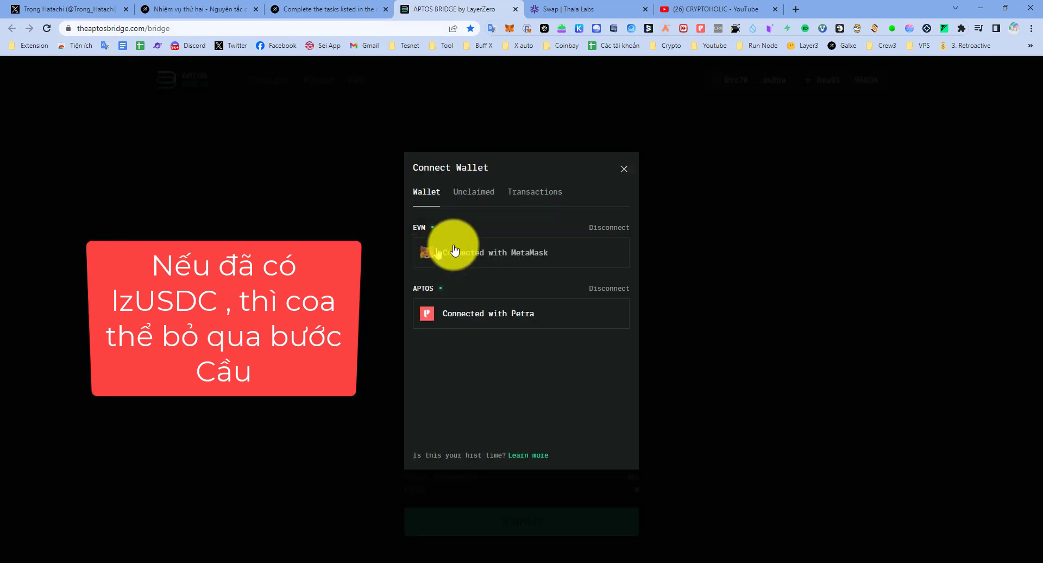
click(623, 169)
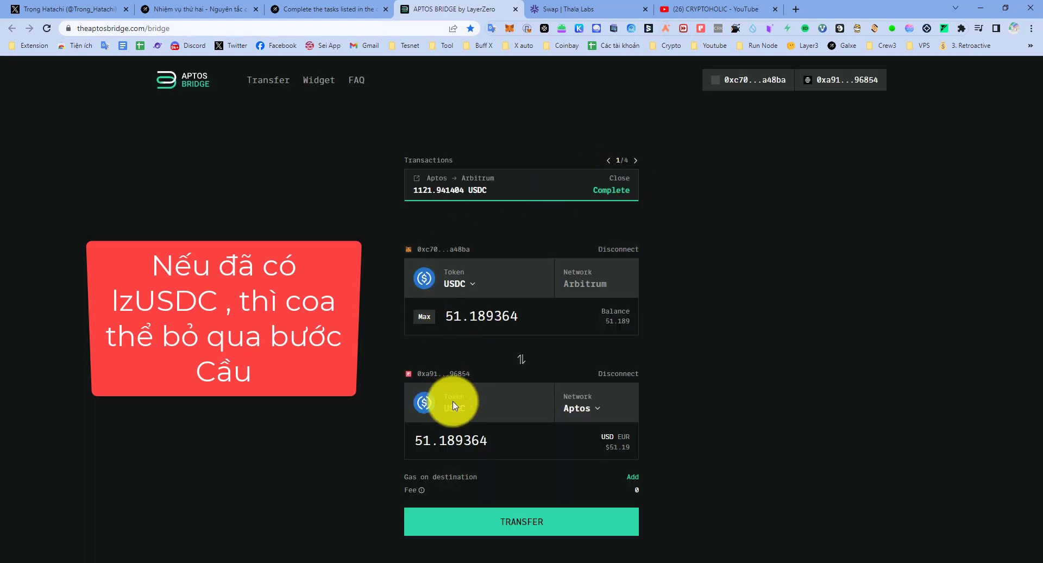
click(442, 373)
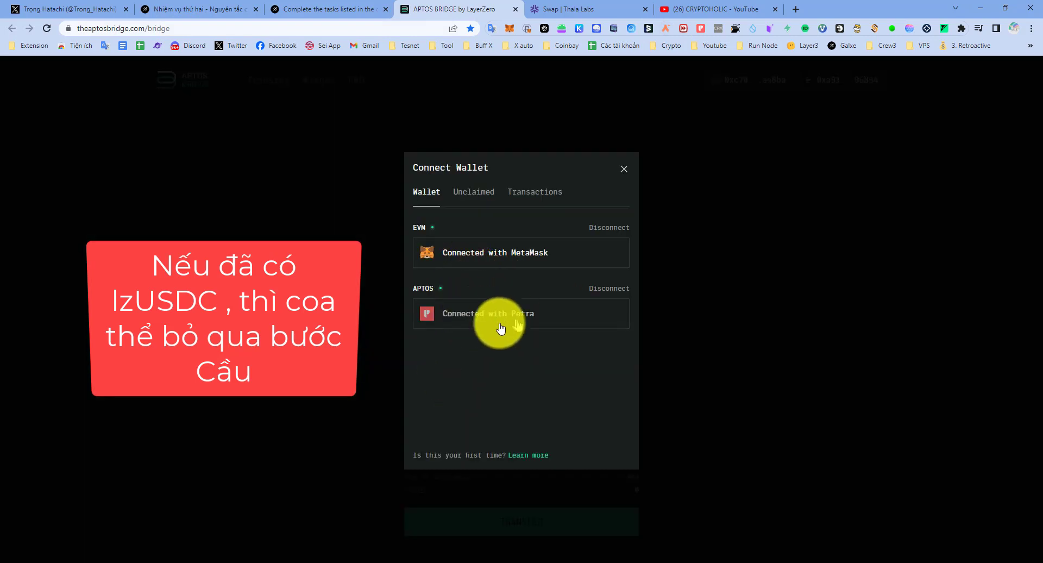
click(623, 171)
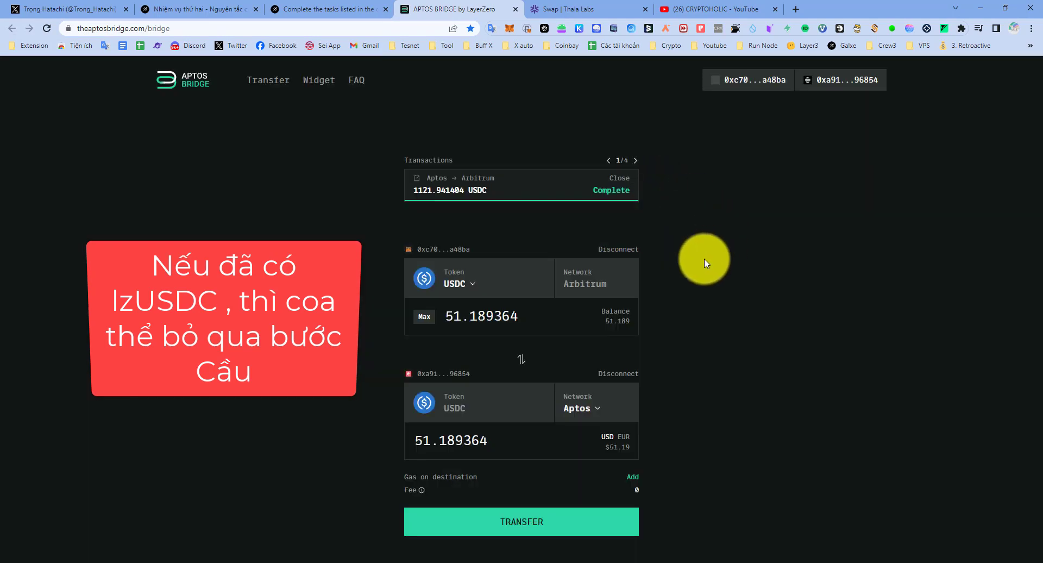
Choose Arbitrum USDC as the source token for the bridge and review the token and destination settings.
click(505, 280)
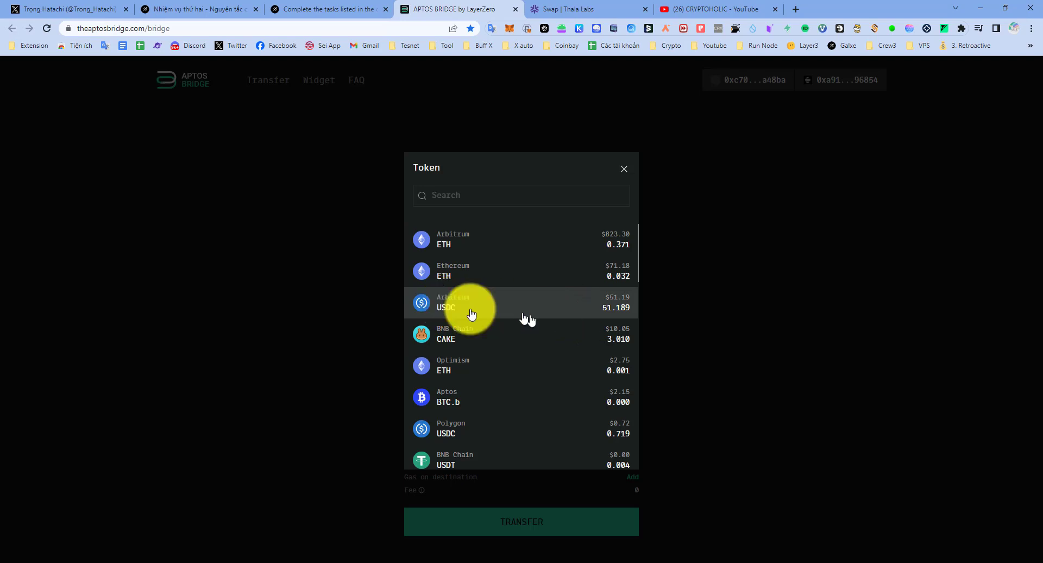
click(582, 302)
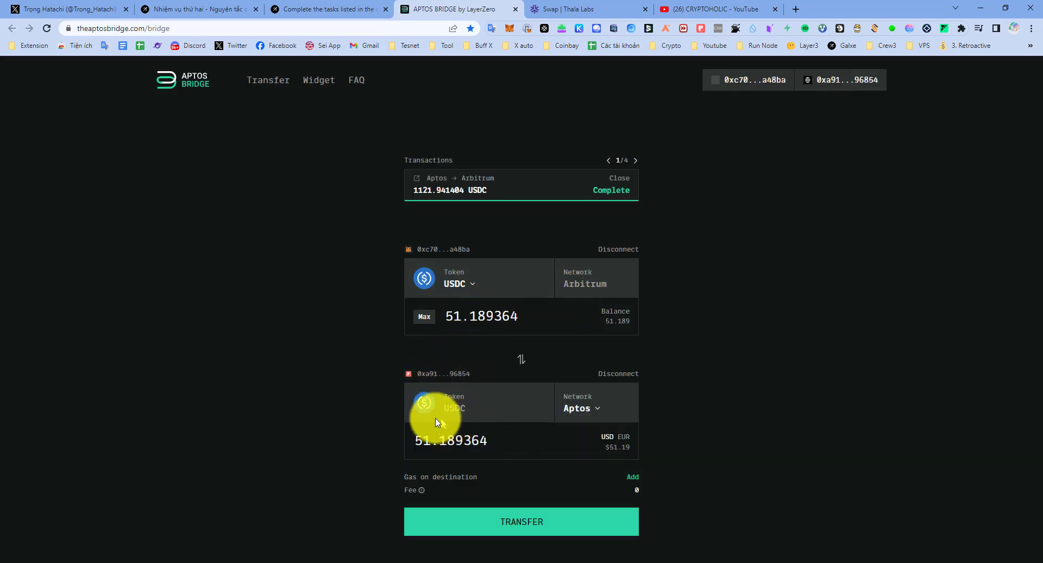
click(460, 284)
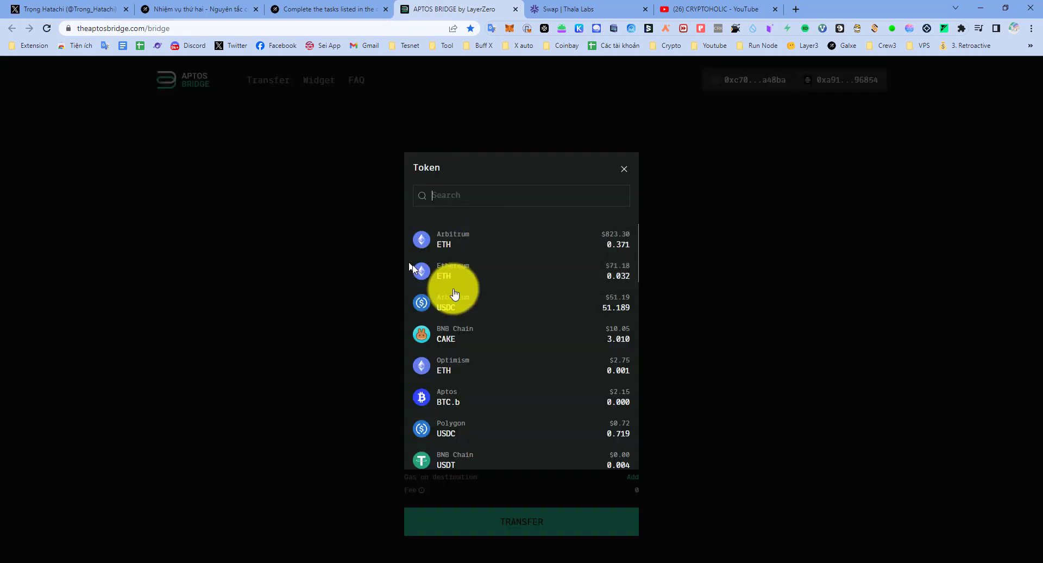
click(337, 312)
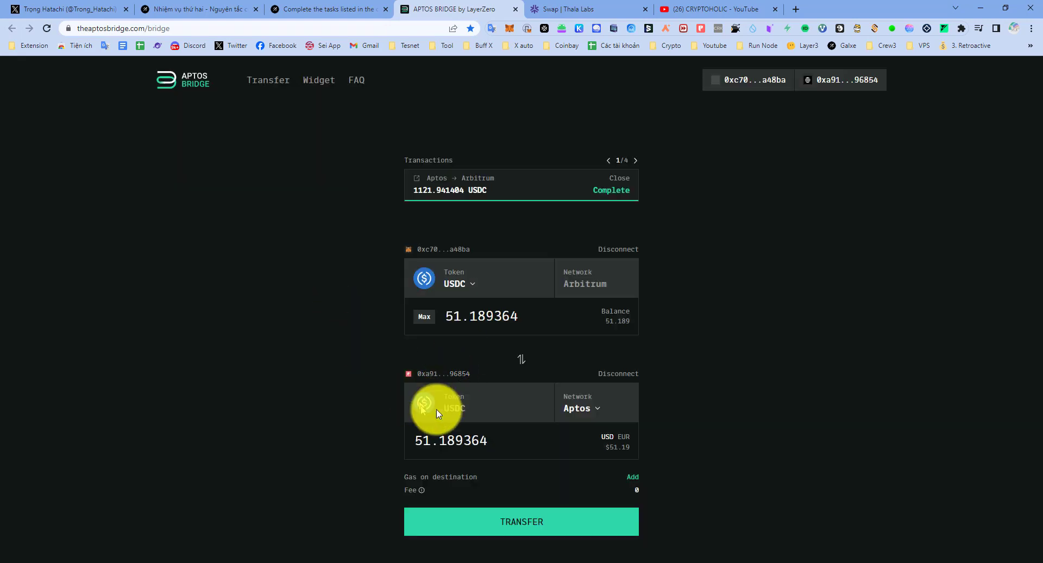
click(437, 373)
click(679, 314)
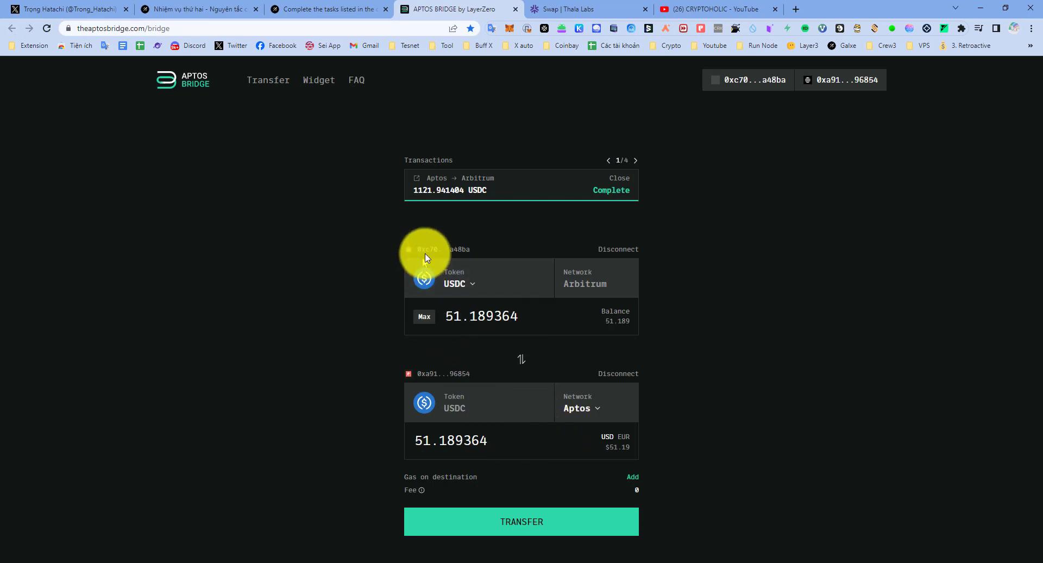
Start the transfer of 51.189364 USDC from Arbitrum to Aptos and switch the wallet network to Arbitrum One.
click(522, 520)
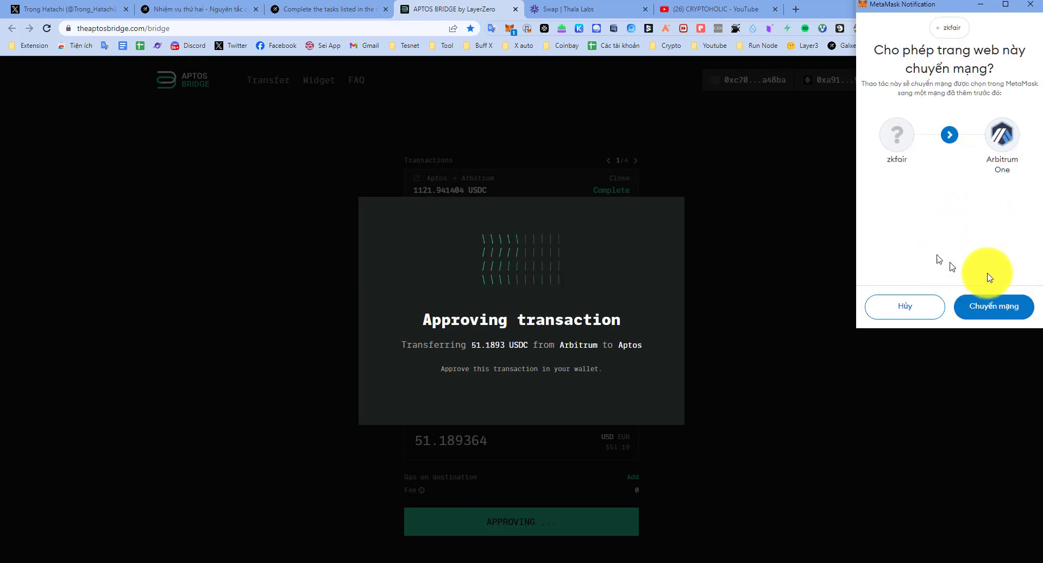
click(989, 304)
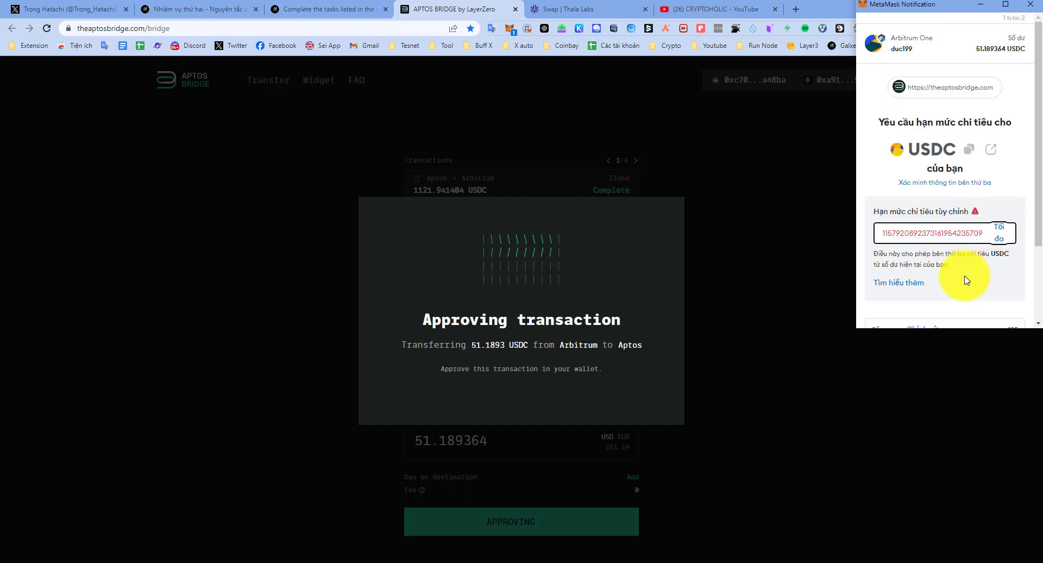
Approve the maximum spending cap of 51.189364 USDC in MetaMask and confirm the bridge transaction.
click(999, 233)
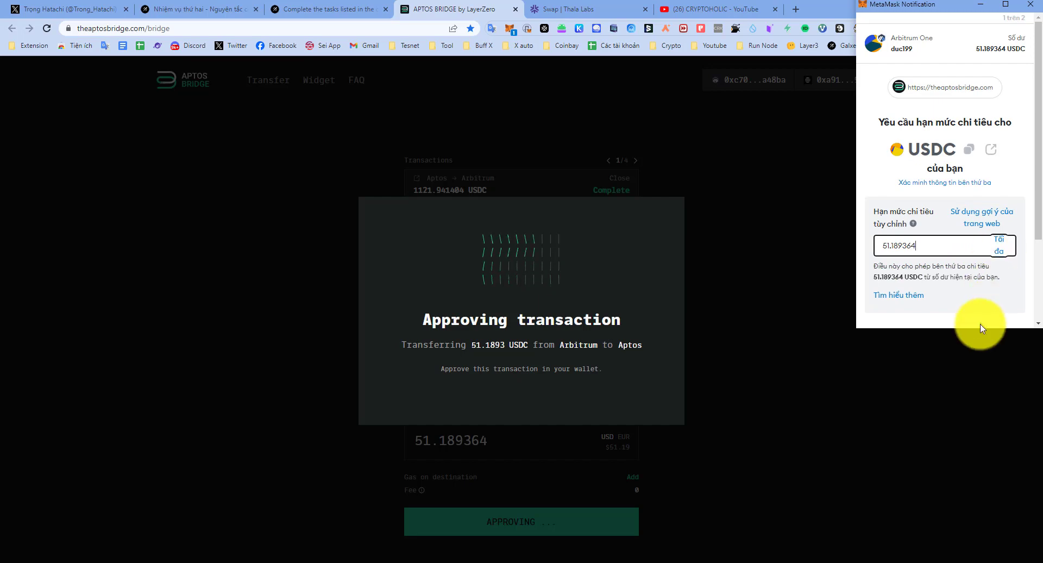
scroll(994, 310, down, 3)
click(997, 306)
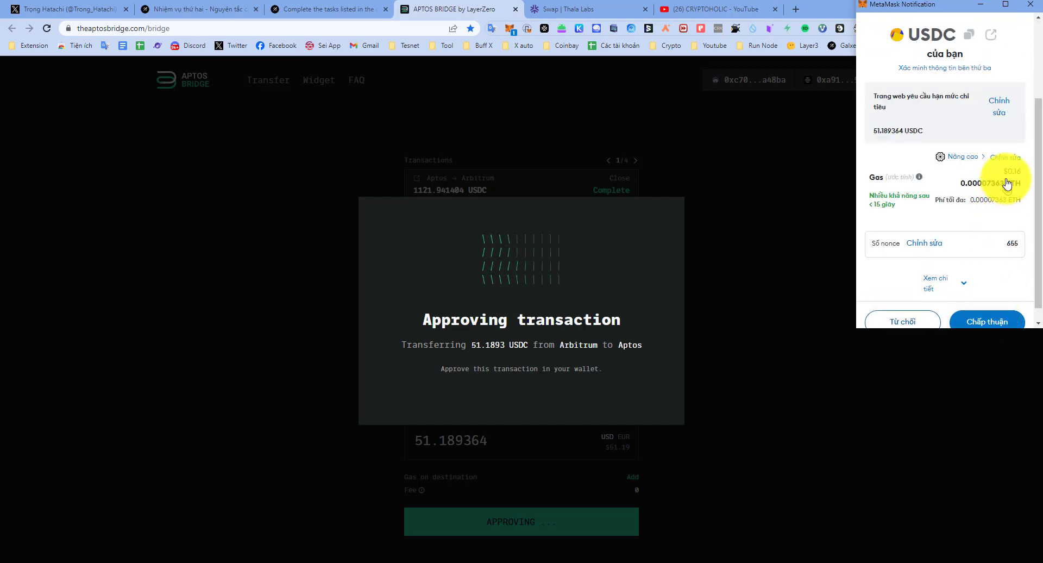
click(990, 321)
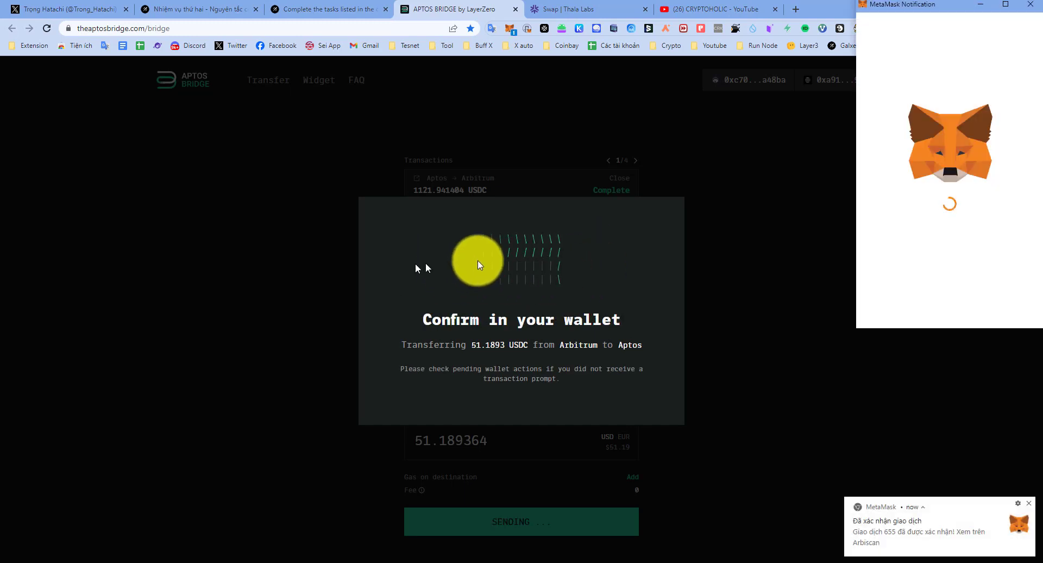
scroll(924, 269, down, 3)
click(999, 307)
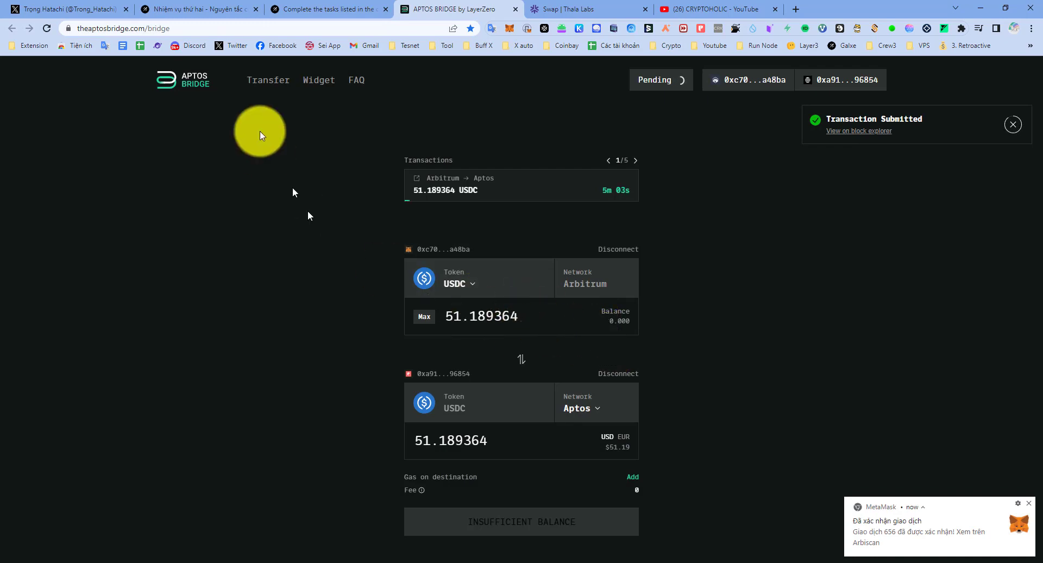
Look back at the translated quest page, and return to the Aptos Bridge to check the pending transfer and its USD value.
click(321, 8)
click(229, 5)
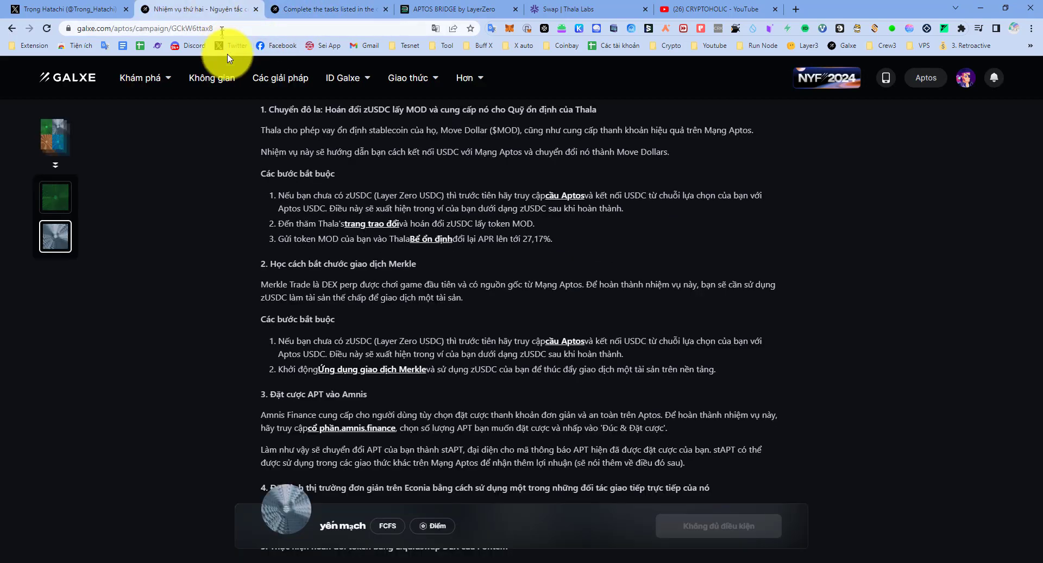
scroll(419, 233, up, 6)
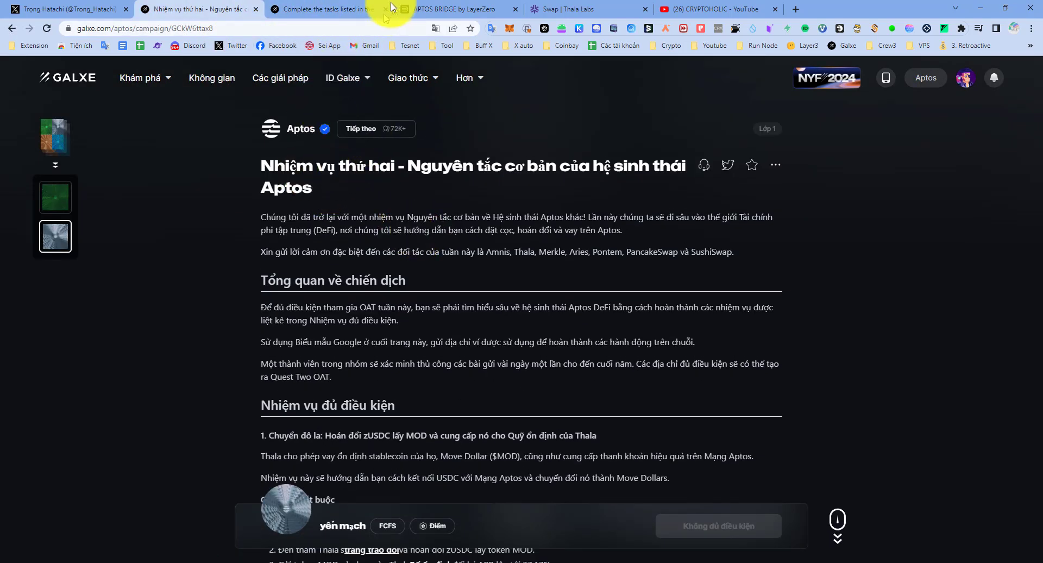
click(369, 9)
click(451, 10)
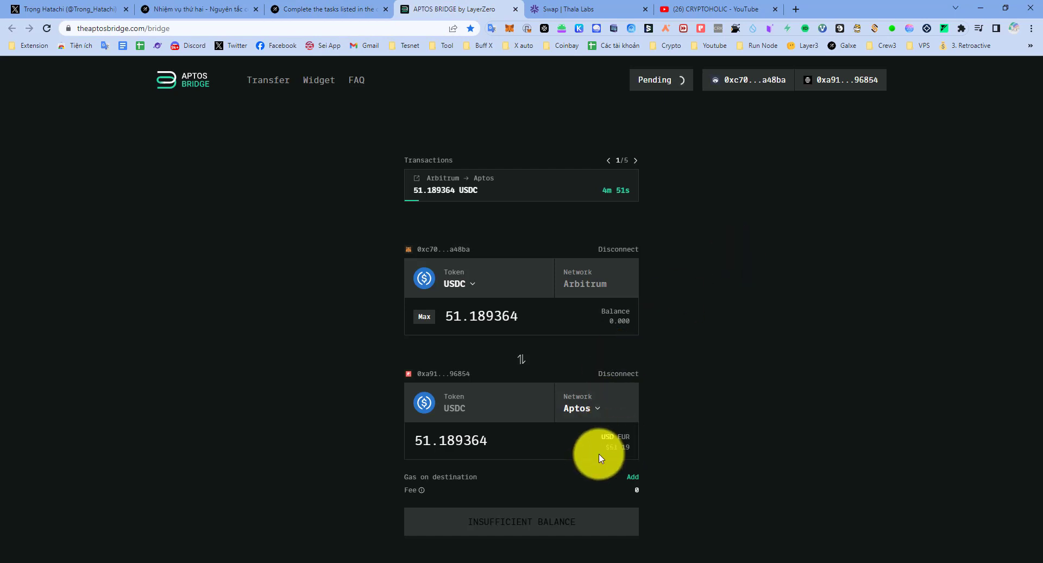
drag(626, 447, 602, 447)
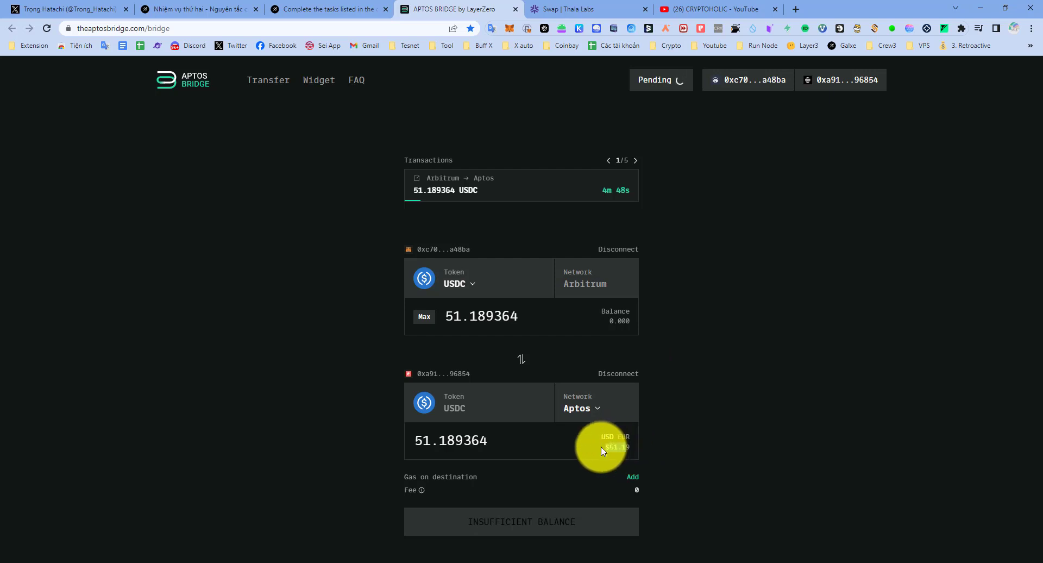
click(726, 402)
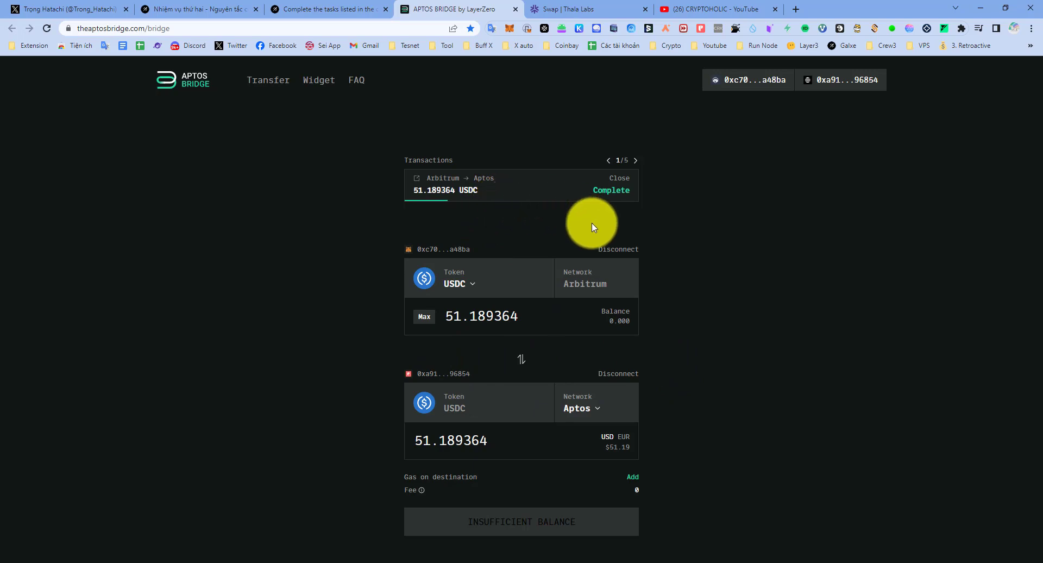
Open Thala's swap page from the link in task 1 of the quest page and close the redundant tabs.
click(213, 6)
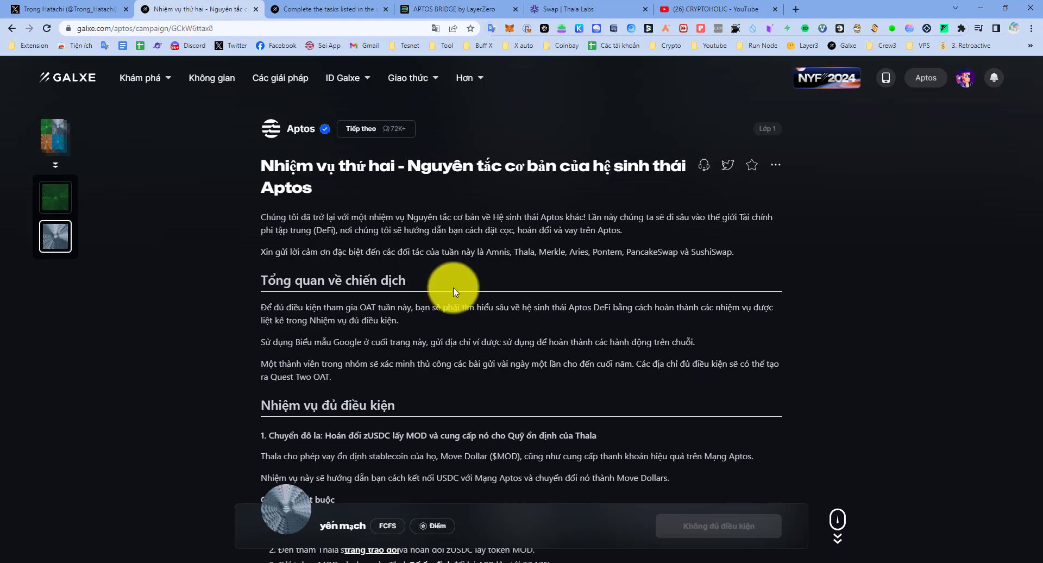
scroll(454, 288, down, 4)
scroll(397, 279, up, 4)
scroll(419, 326, down, 3)
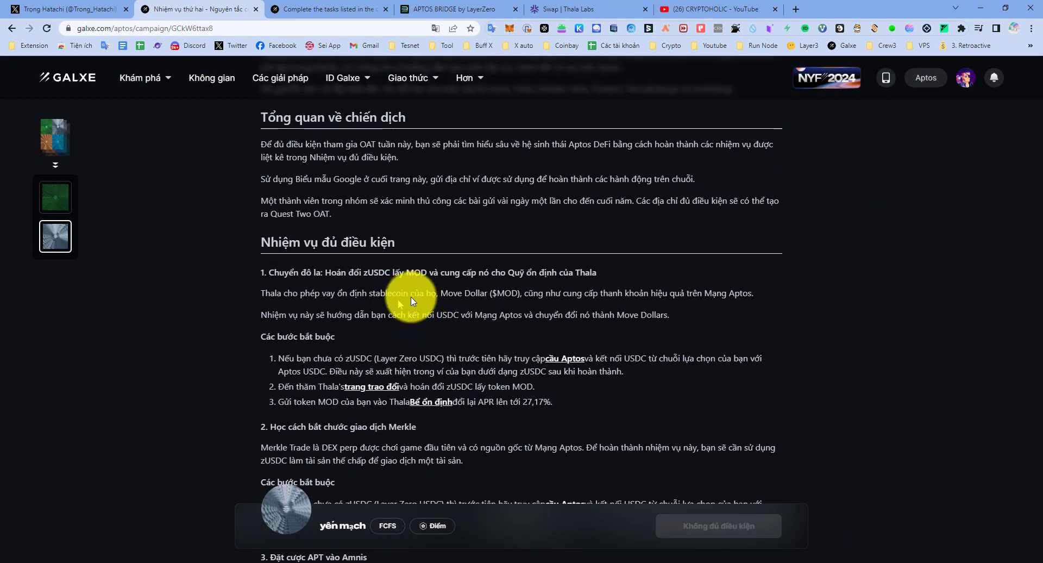
scroll(411, 299, down, 3)
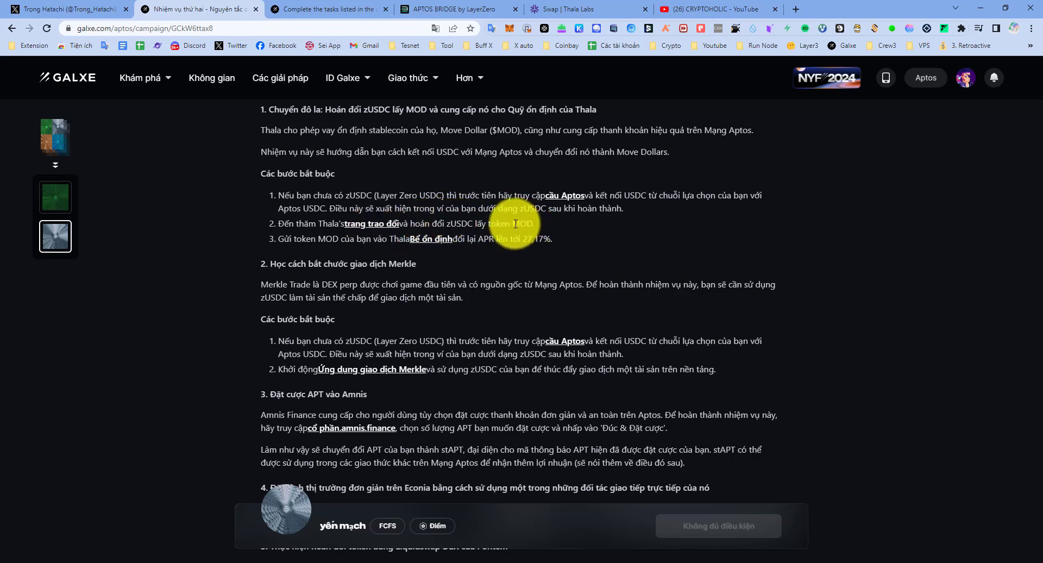
click(378, 228)
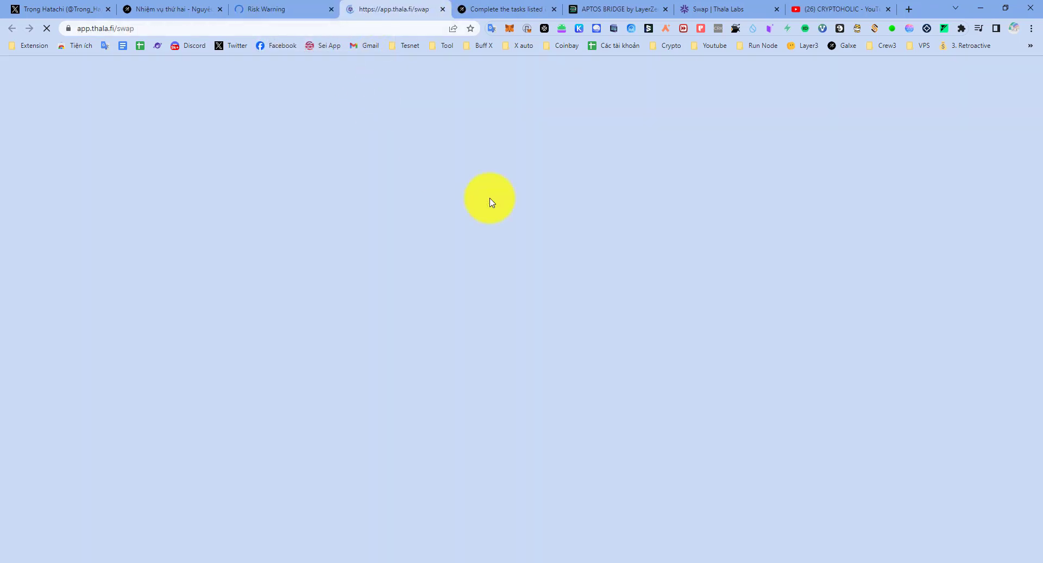
click(331, 9)
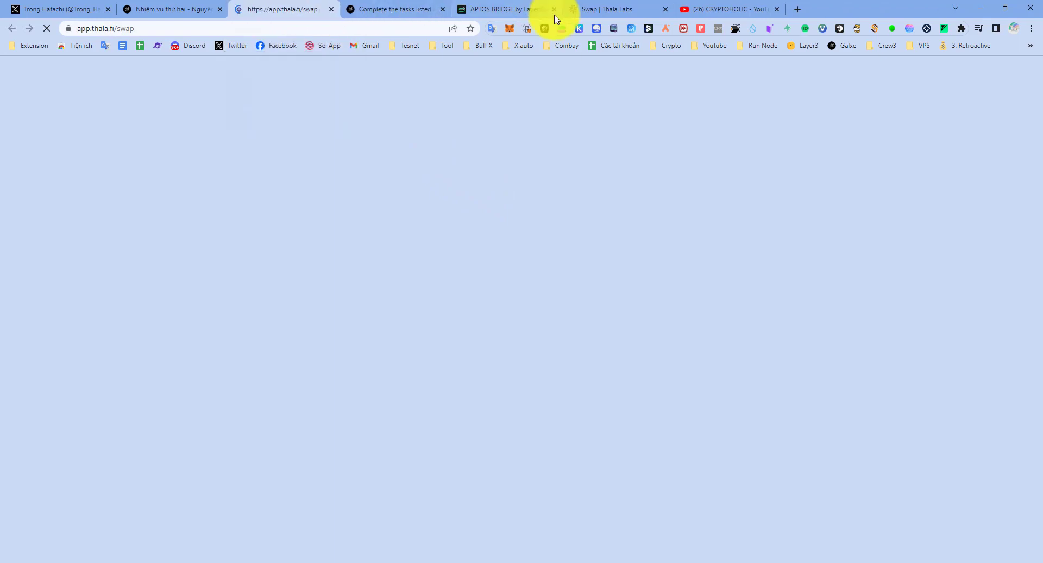
click(665, 9)
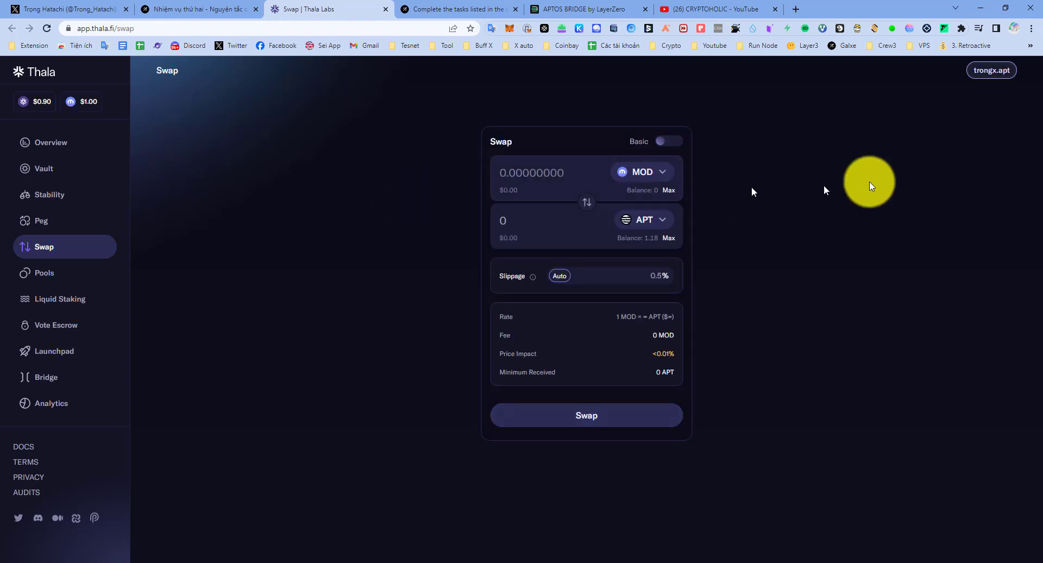
Check the wallet connected to Thala and set the swap direction from zUSDC to MOD.
click(997, 81)
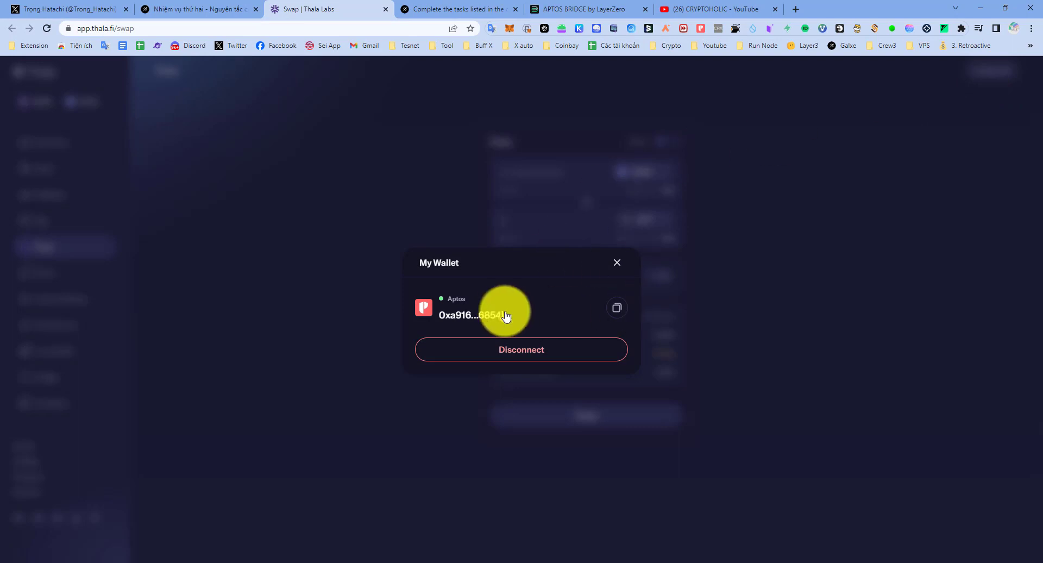
click(617, 262)
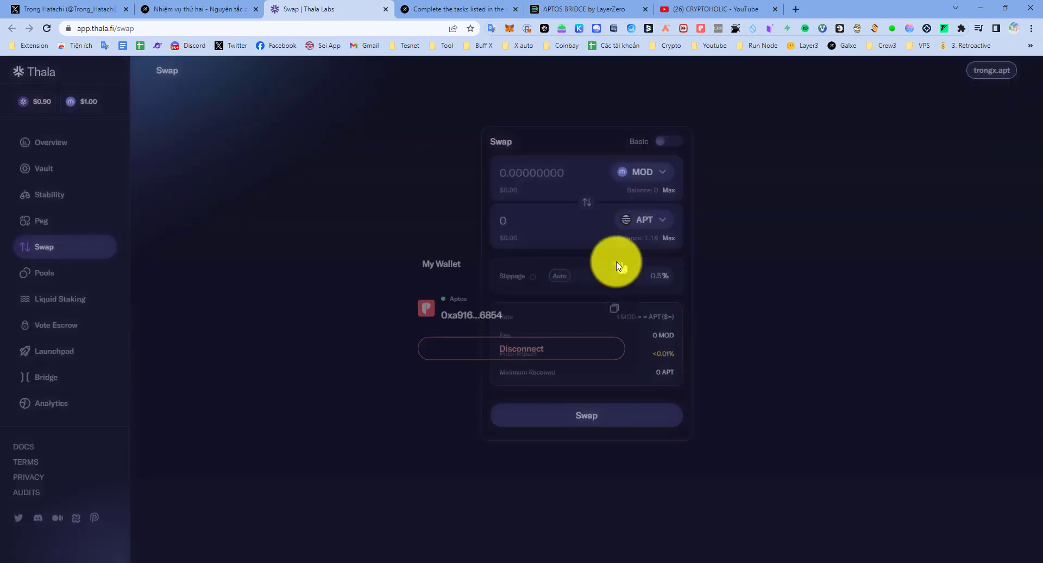
click(588, 203)
click(662, 173)
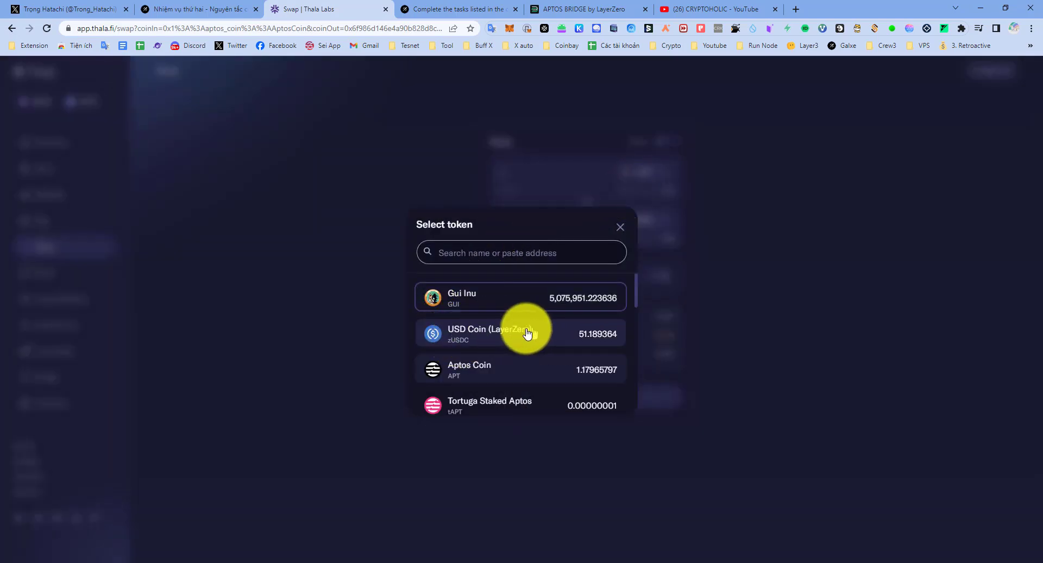
click(540, 338)
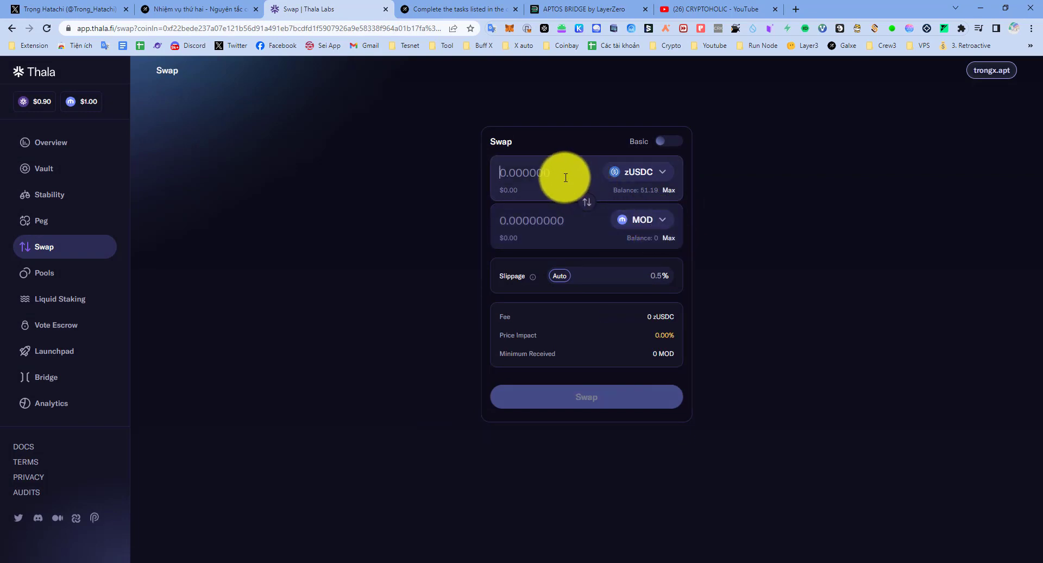
Swap 15.1 zUSDC for MOD with slippage set to 0.2% and approve the transaction in the Petra wallet.
text(15.1)
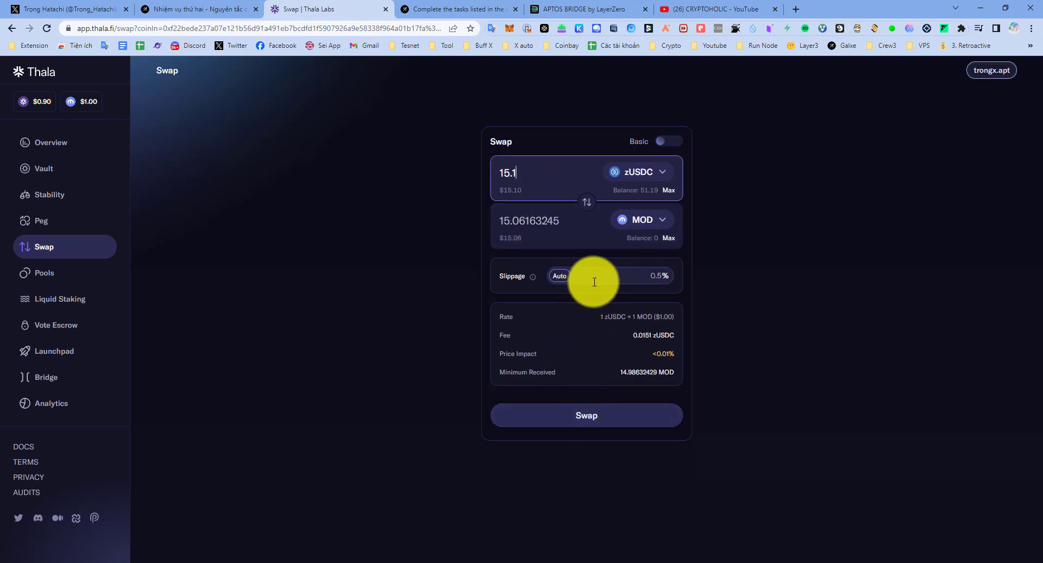
click(645, 274)
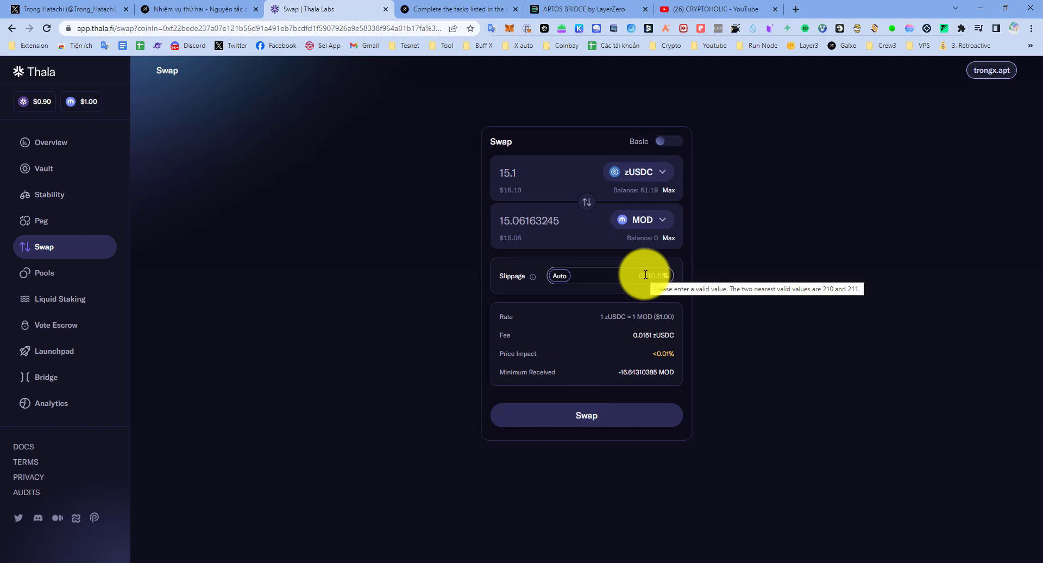
key(BackSpace)
key(BackSpace)
key(BackSpace)
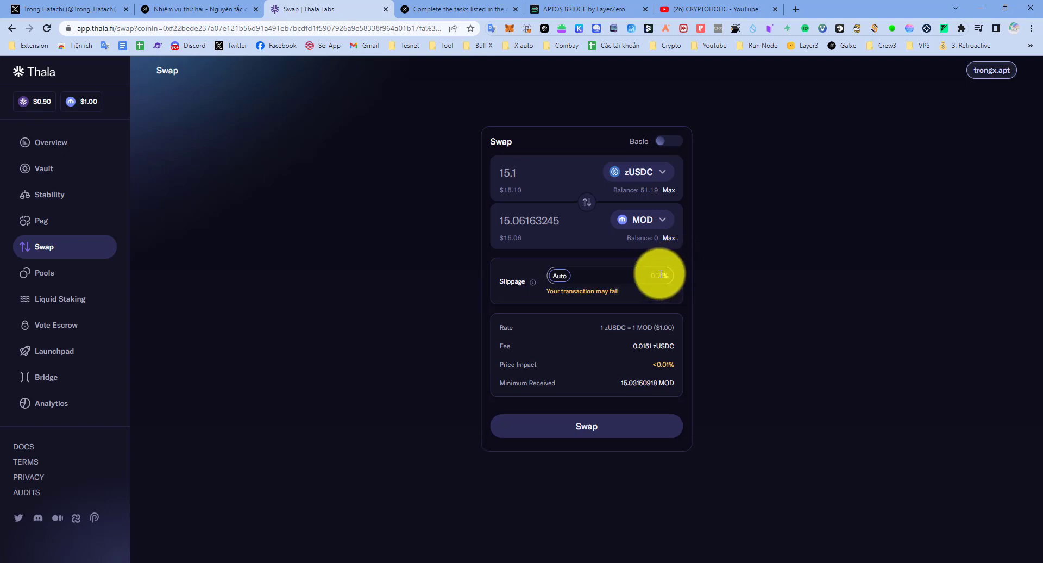
text(0.2)
click(591, 427)
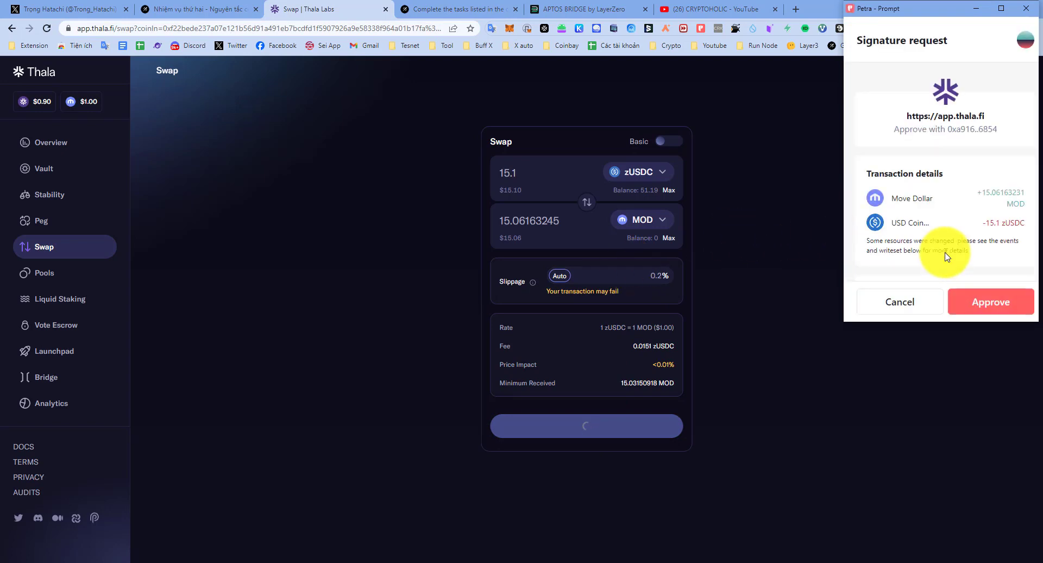
click(997, 300)
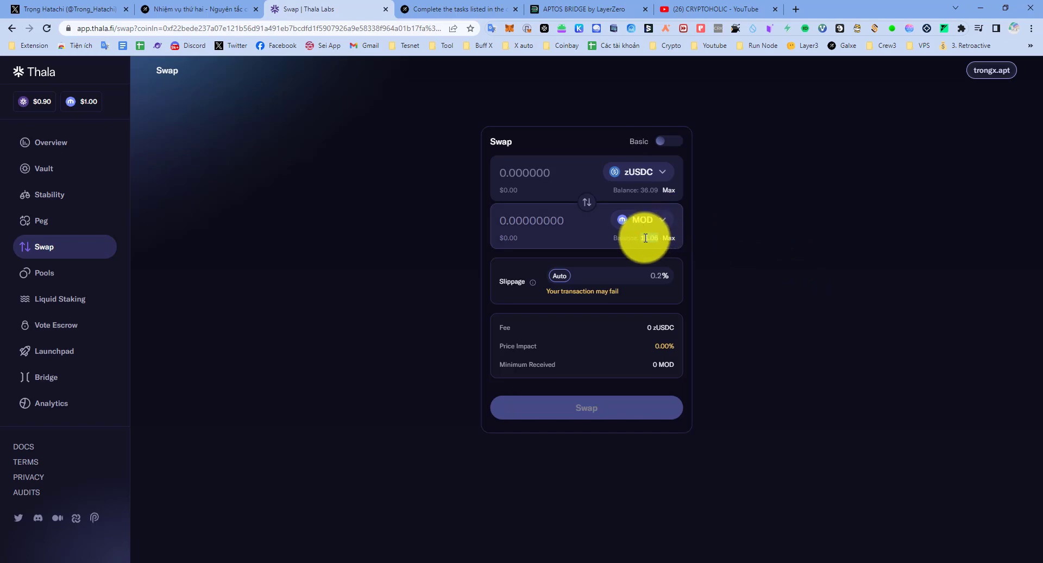
Return to the quest page and open Thala's Stability Pool page through its link in task 1.
click(206, 10)
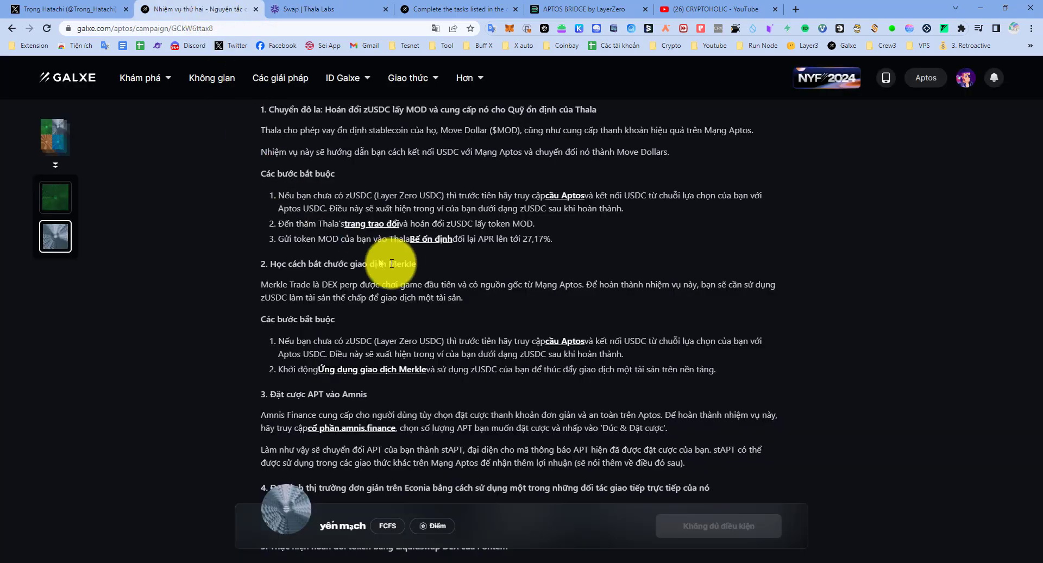
click(430, 240)
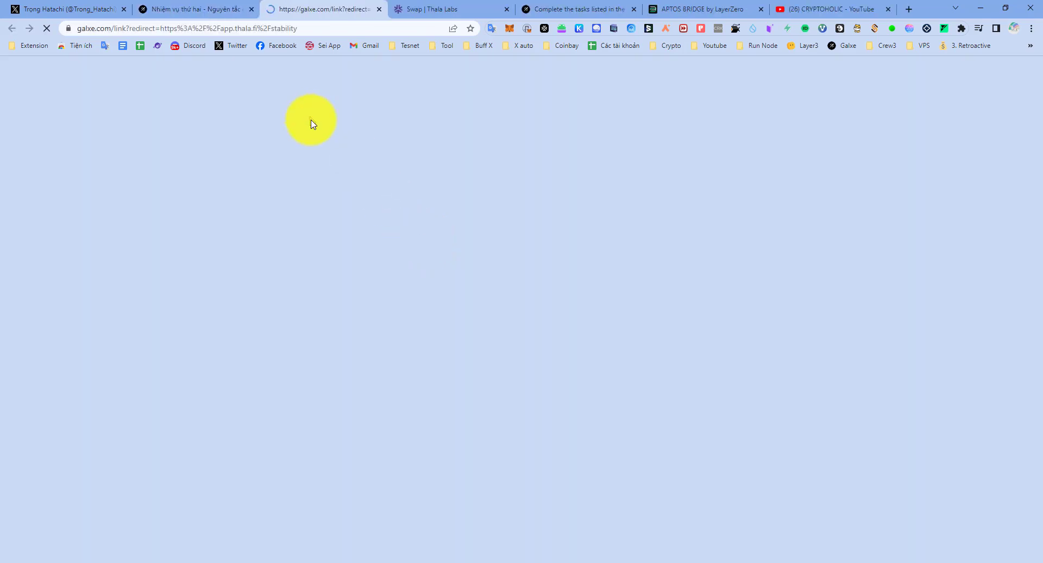
click(187, 9)
click(328, 9)
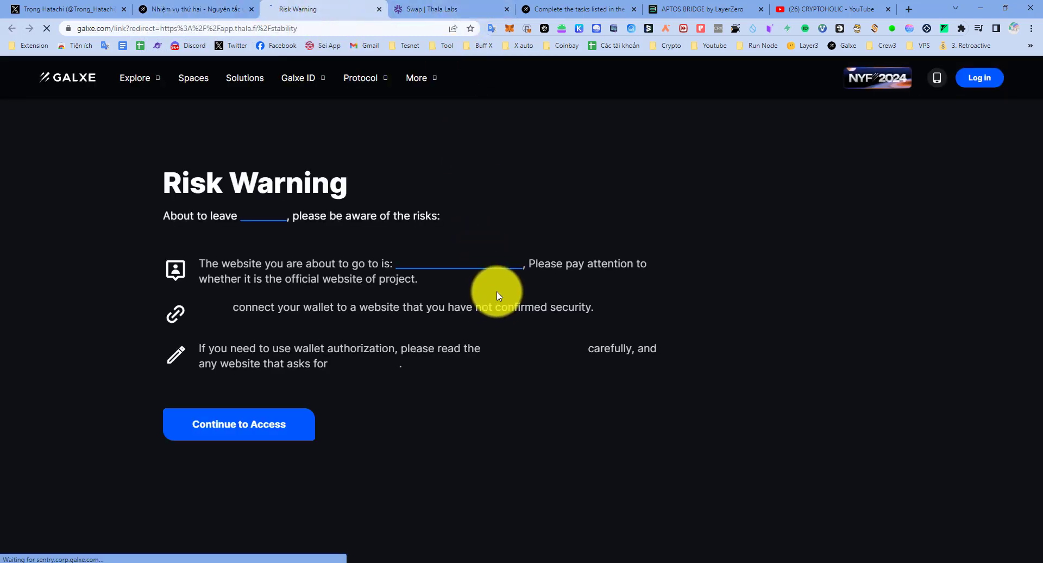
click(474, 265)
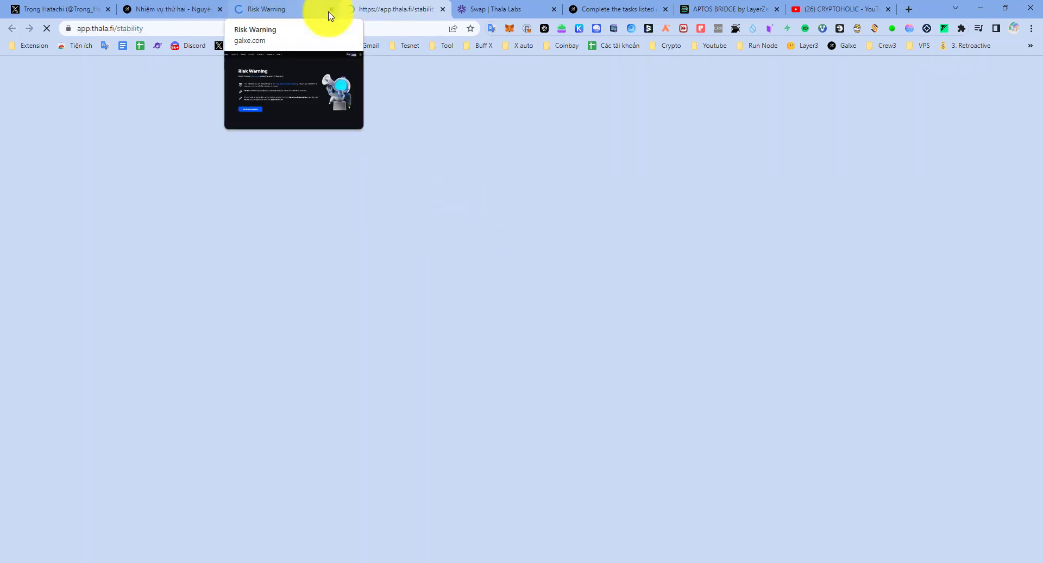
Close the leftover Risk Warning tab and approve Galxe's sign-in signature request in the Petra wallet.
click(331, 8)
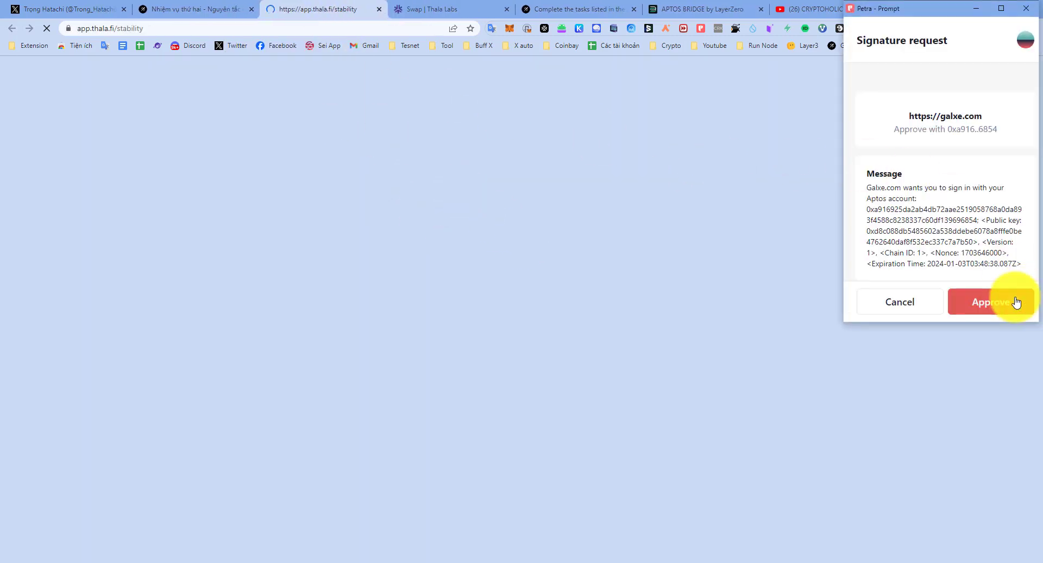
click(1015, 302)
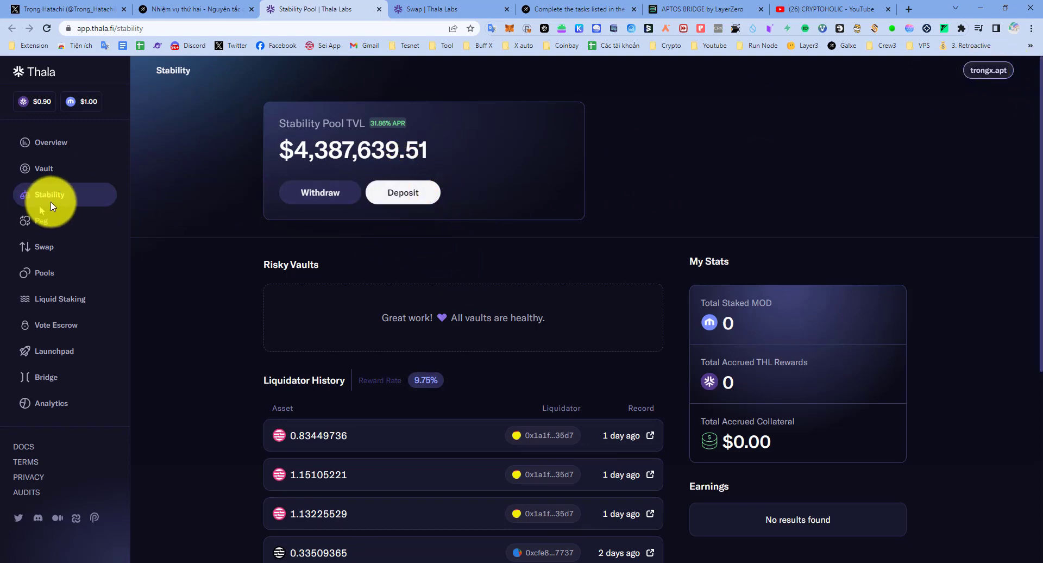
Deposit the maximum 15.06163232 MOD into Thala's Stability Pool and approve the transaction in the Petra wallet.
click(381, 191)
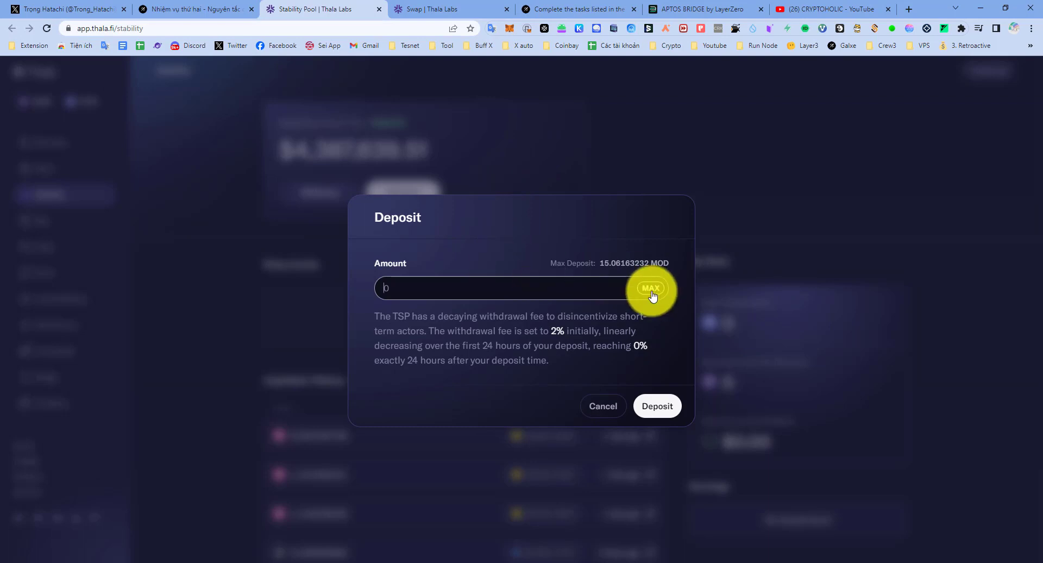
click(652, 293)
click(658, 406)
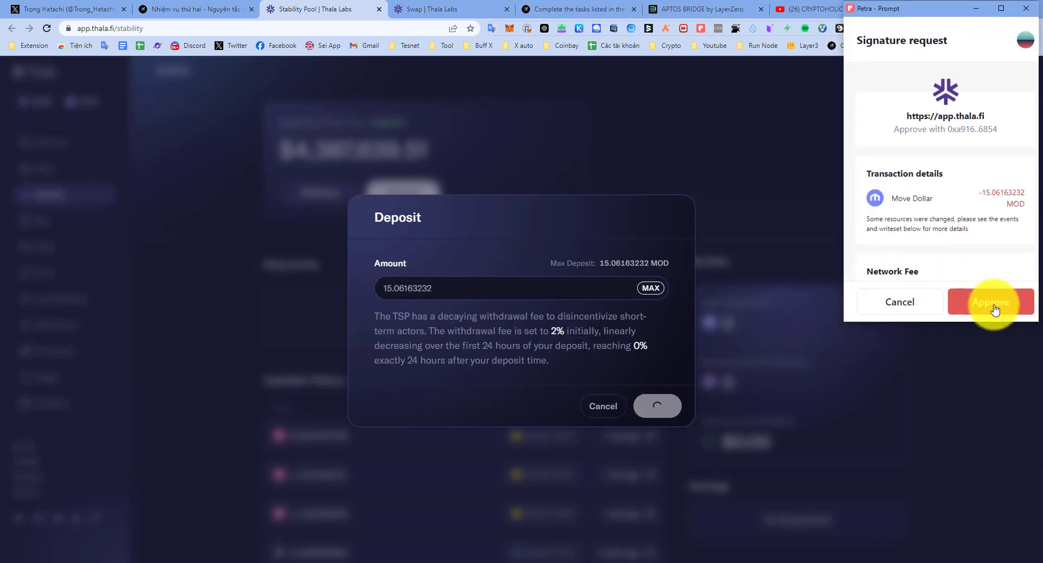
click(995, 308)
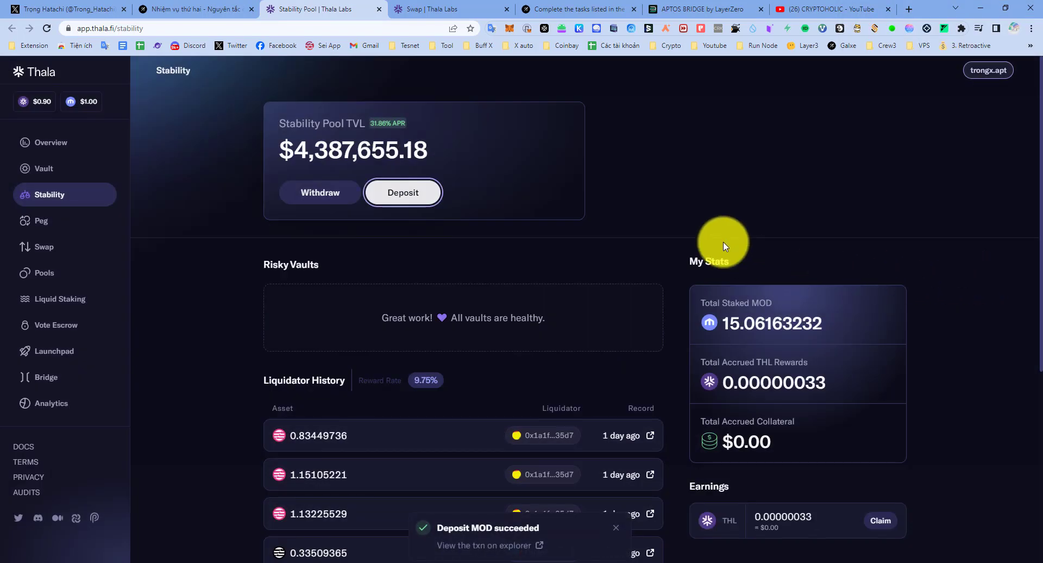
scroll(471, 250, down, 1)
scroll(471, 249, up, 1)
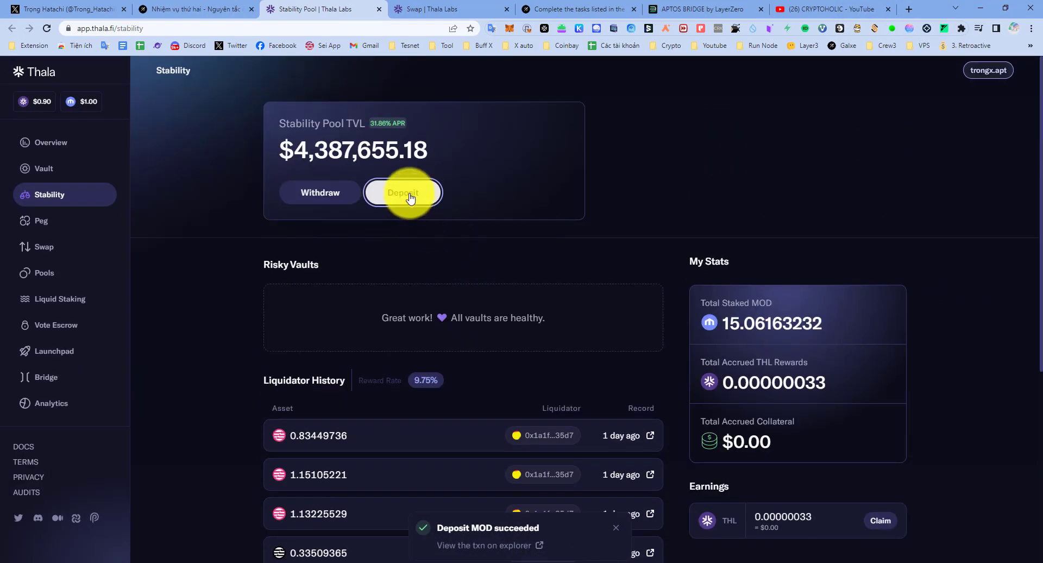
click(409, 193)
click(651, 288)
click(604, 406)
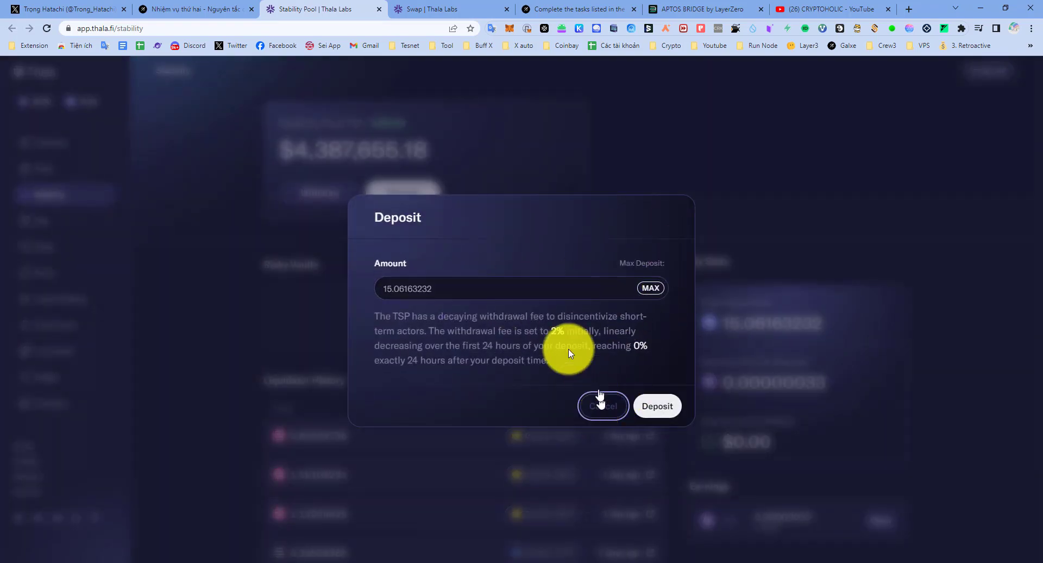
Return to the Galxe quest page and review the required steps of task 1.
click(221, 8)
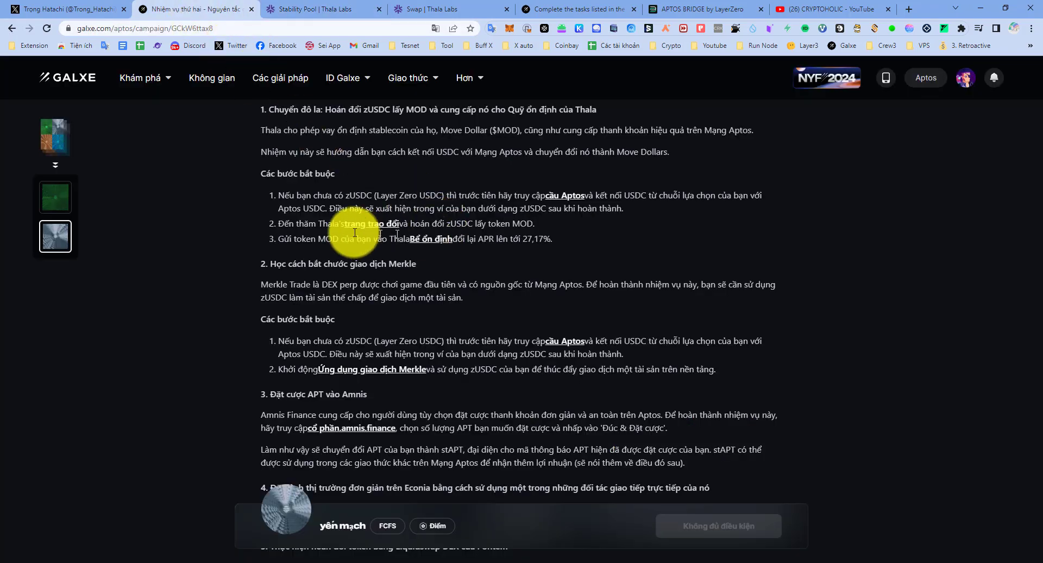
scroll(263, 202, up, 3)
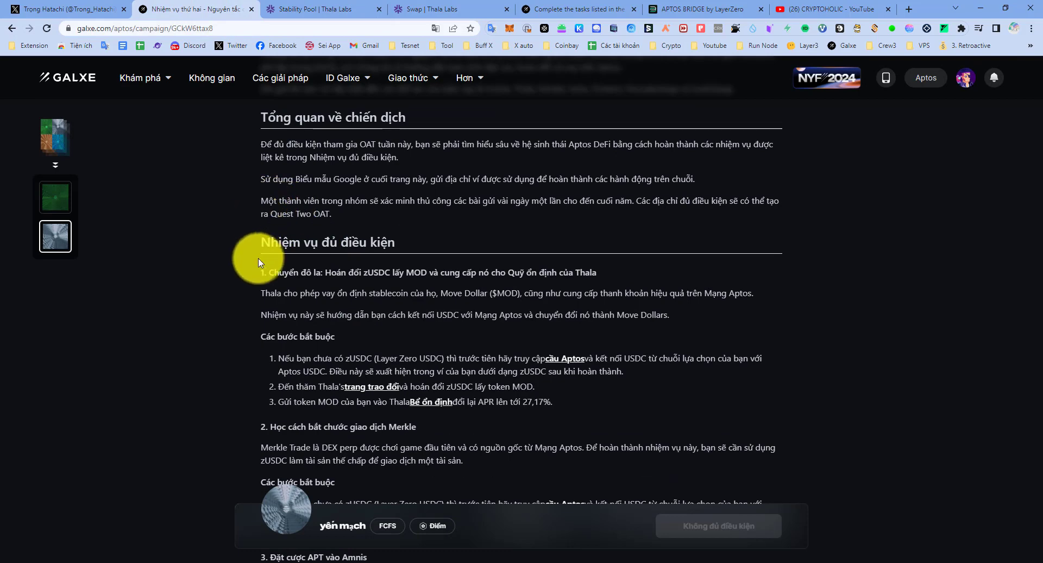
drag(264, 272, 631, 408)
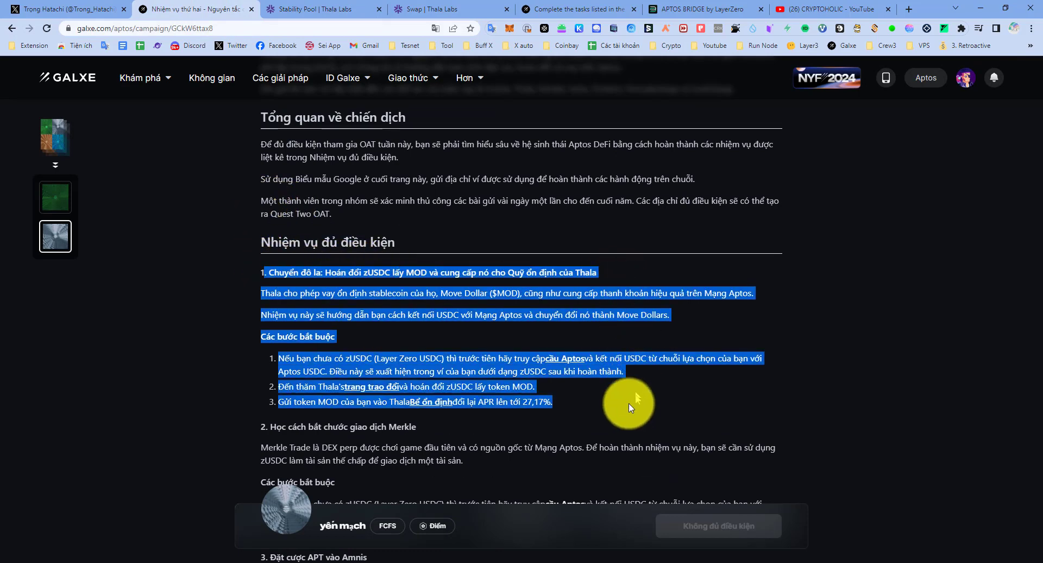
scroll(404, 341, down, 3)
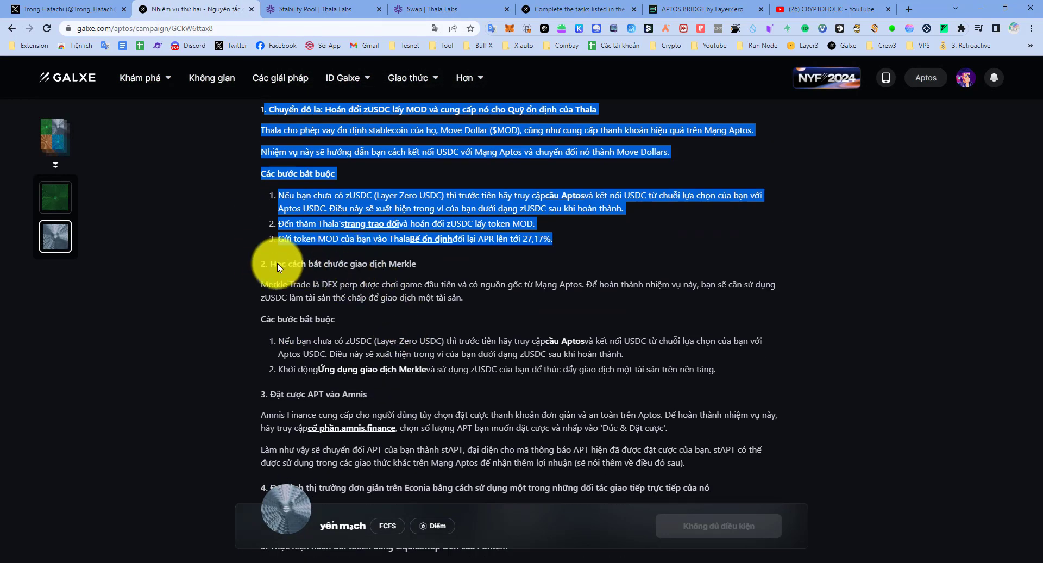
click(370, 252)
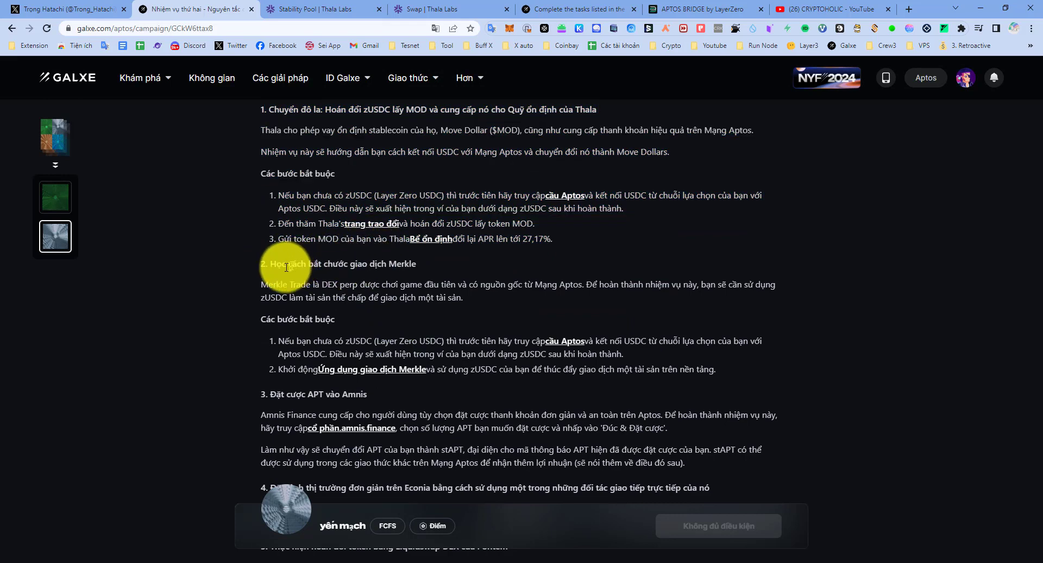
Go to task 2 on the quest page and open the Merkle trading app through its link.
drag(286, 263, 270, 263)
triple_click(328, 263)
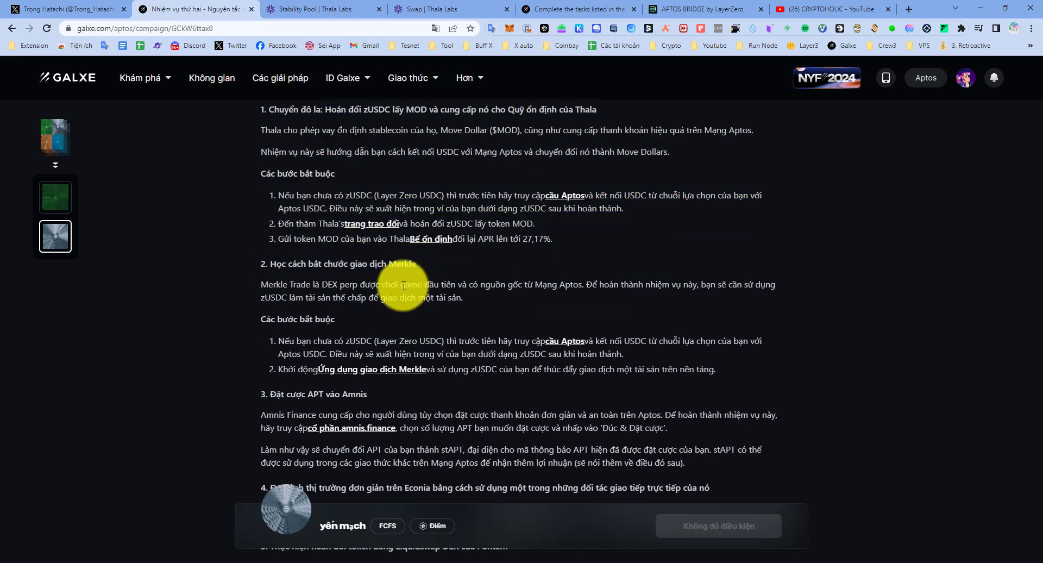
scroll(403, 284, down, 3)
scroll(362, 205, up, 3)
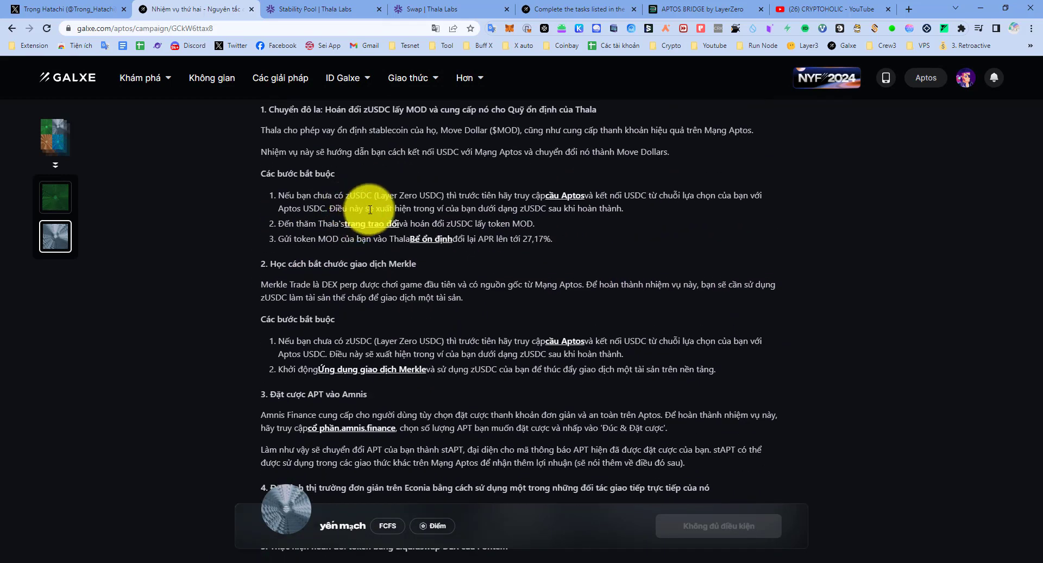
scroll(370, 209, up, 4)
scroll(311, 298, down, 4)
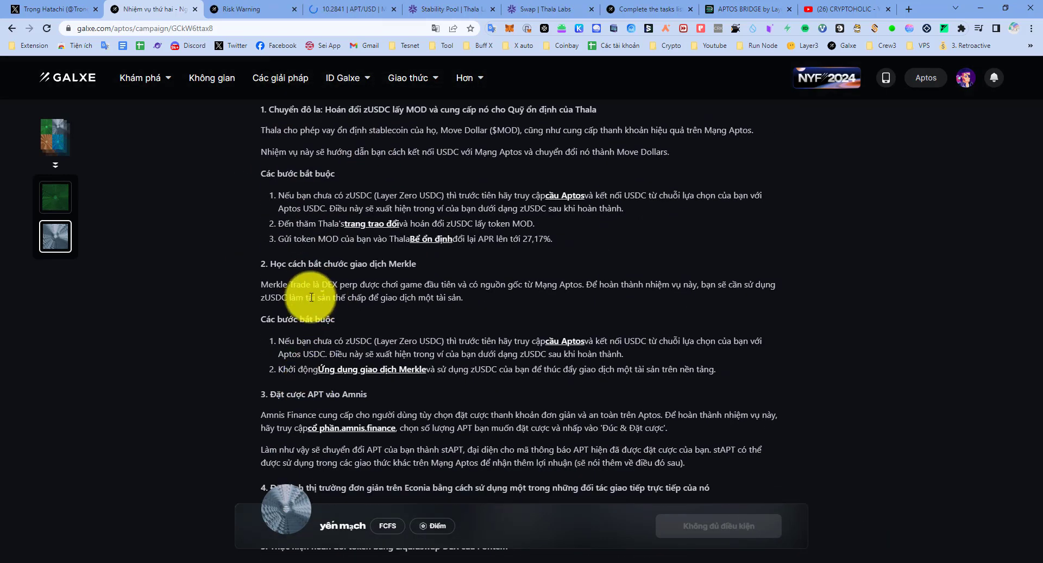
Read task 2's required steps on getting zUSDC and trading an asset with it on Merkle.
double_click(546, 284)
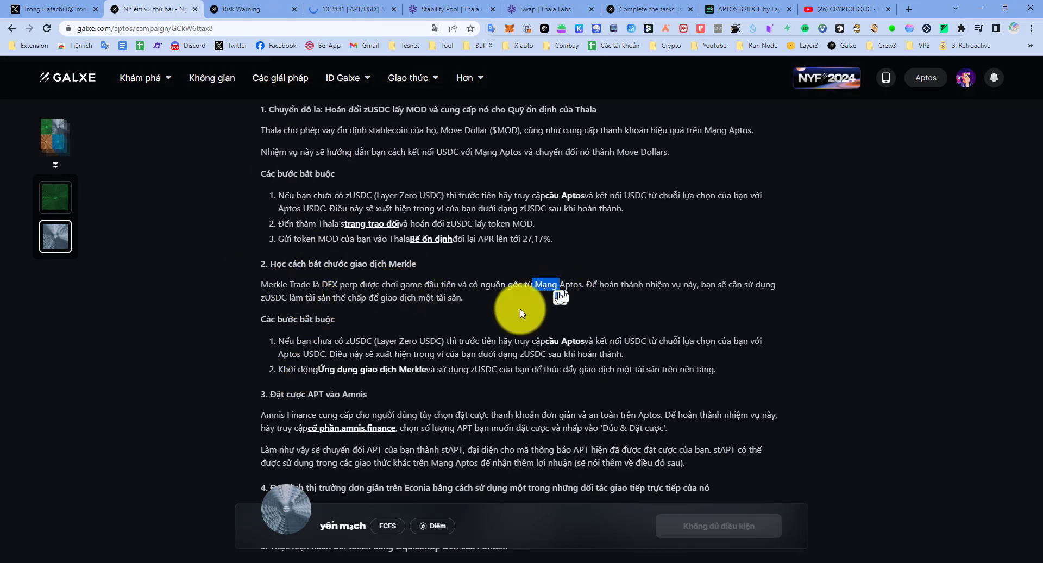
click(347, 340)
drag(347, 340, 439, 338)
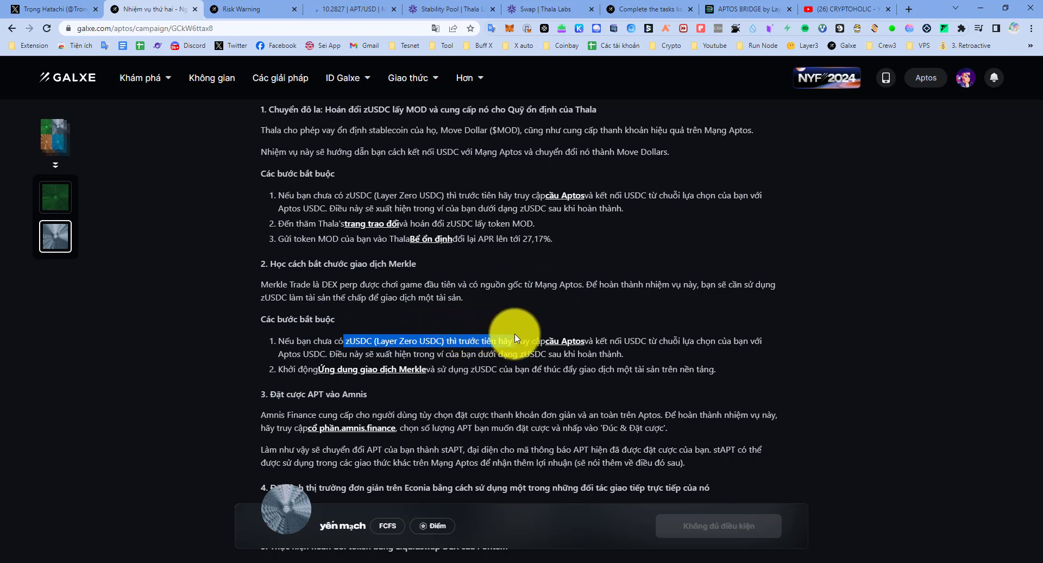
click(351, 348)
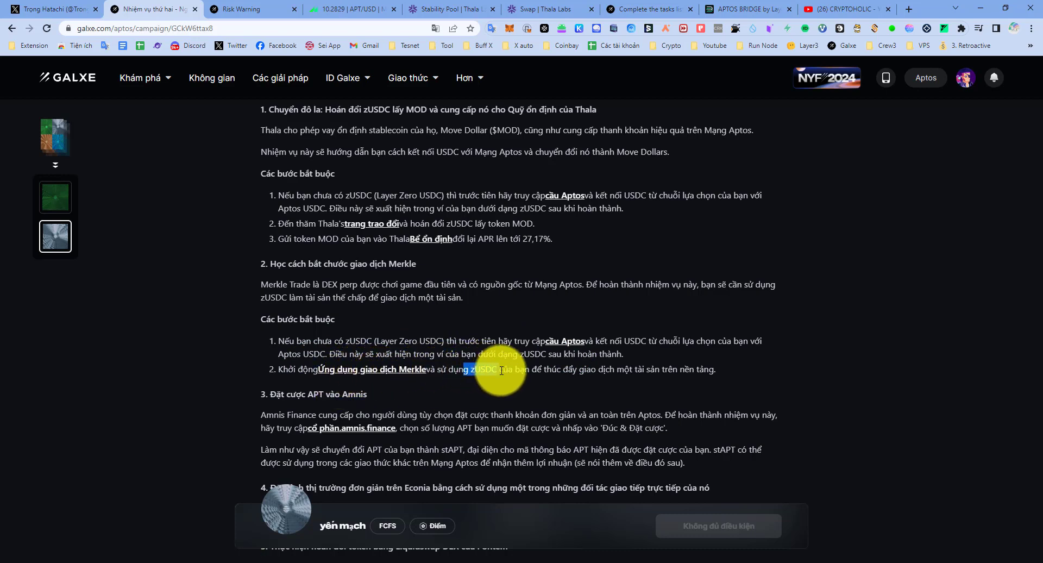
drag(463, 370, 726, 378)
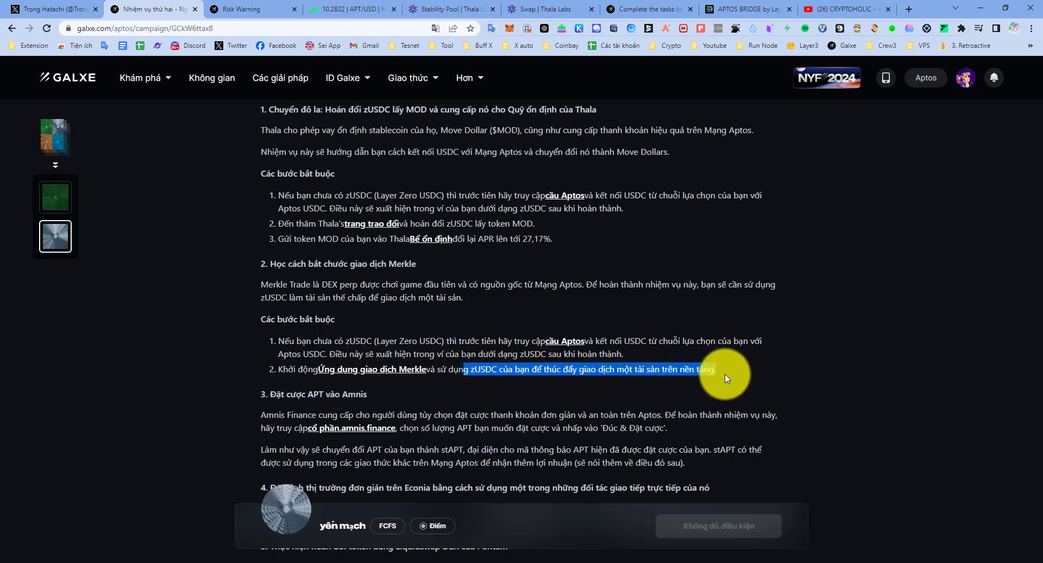
click(727, 379)
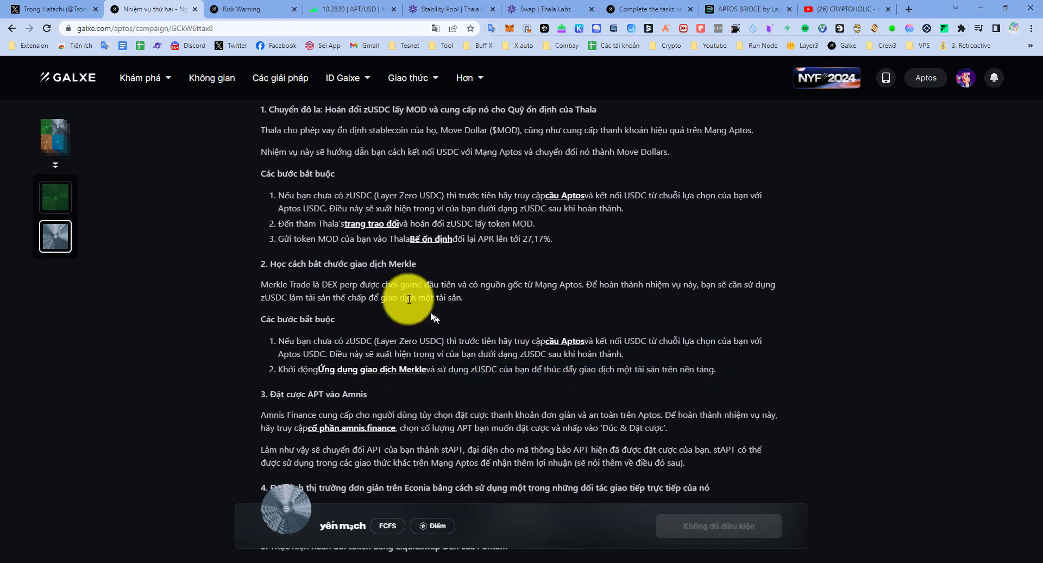
Connect the Petra wallet to Merkle Trade, approve the connection request and check the connected account.
click(253, 5)
click(130, 5)
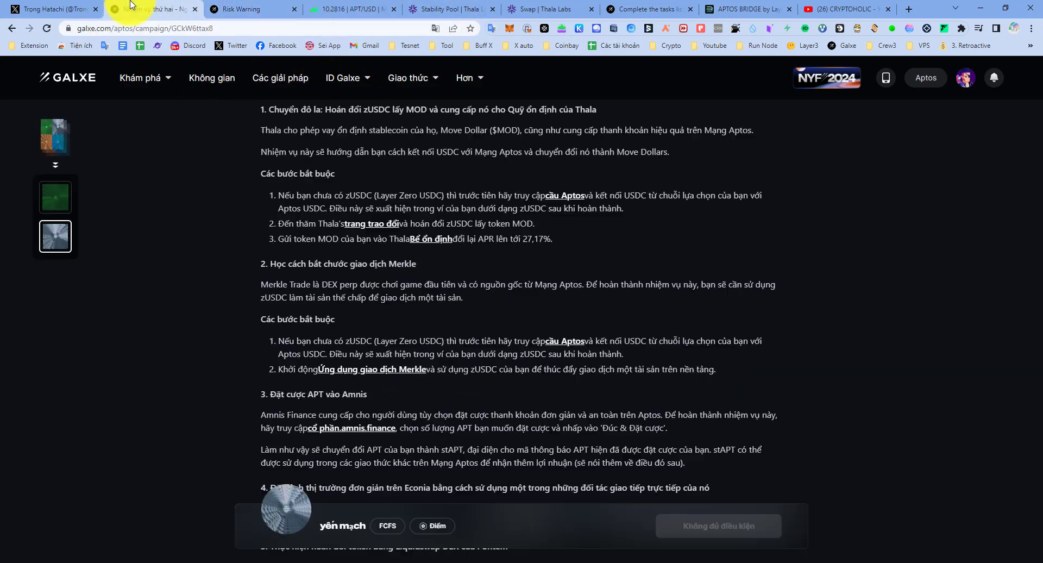
click(334, 10)
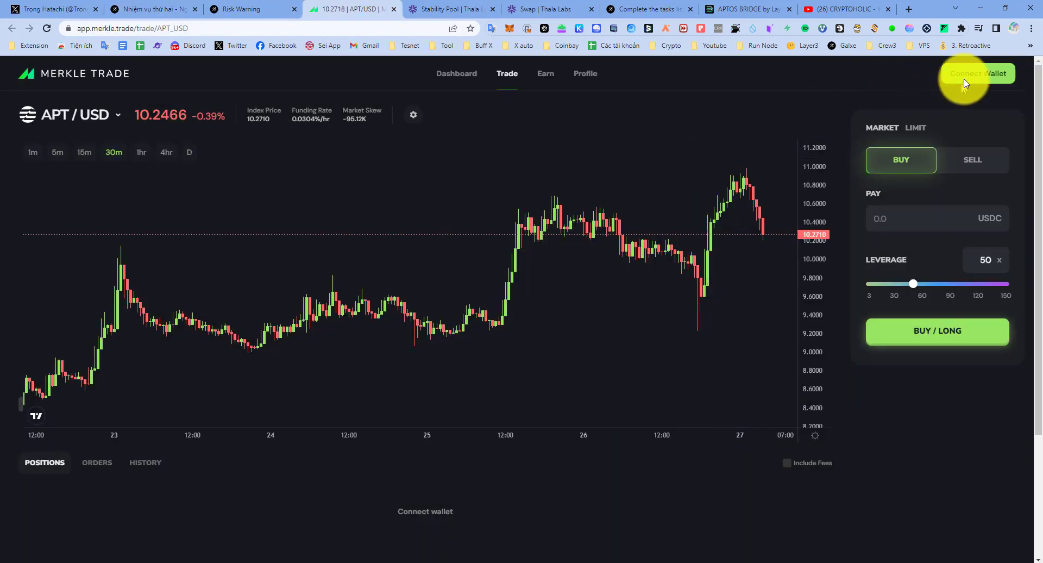
click(973, 73)
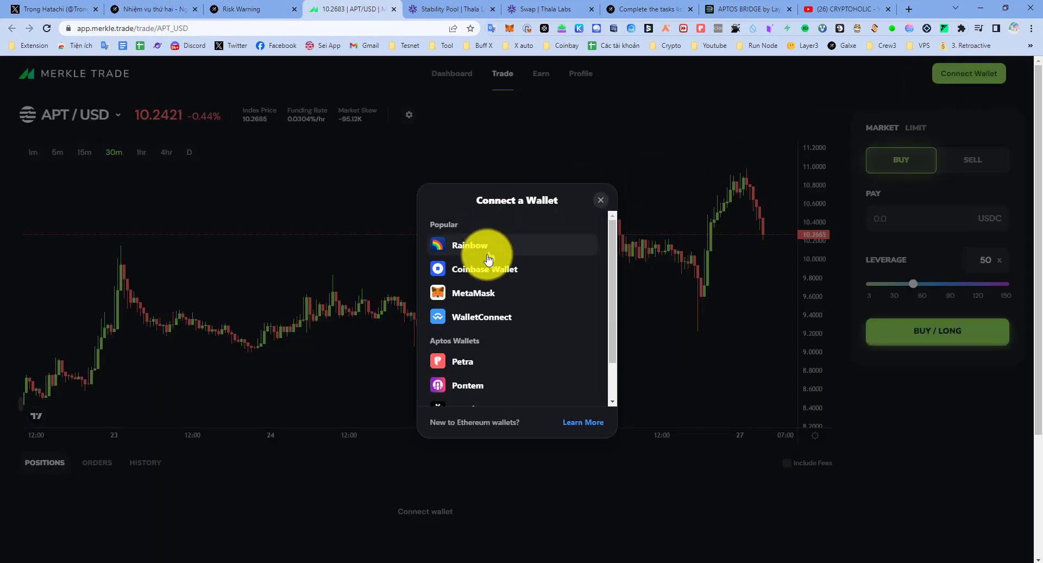
click(472, 367)
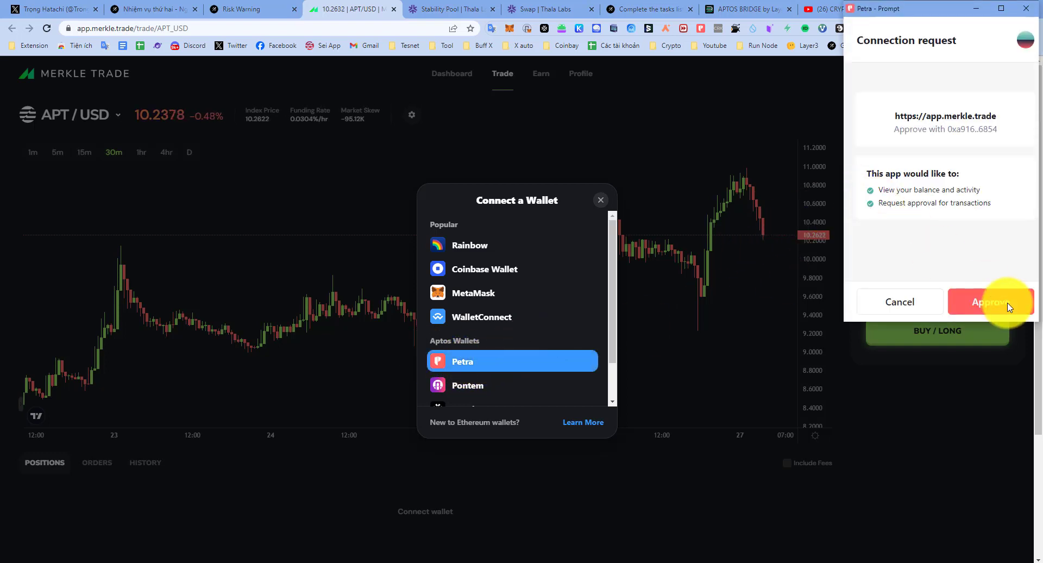
click(1008, 306)
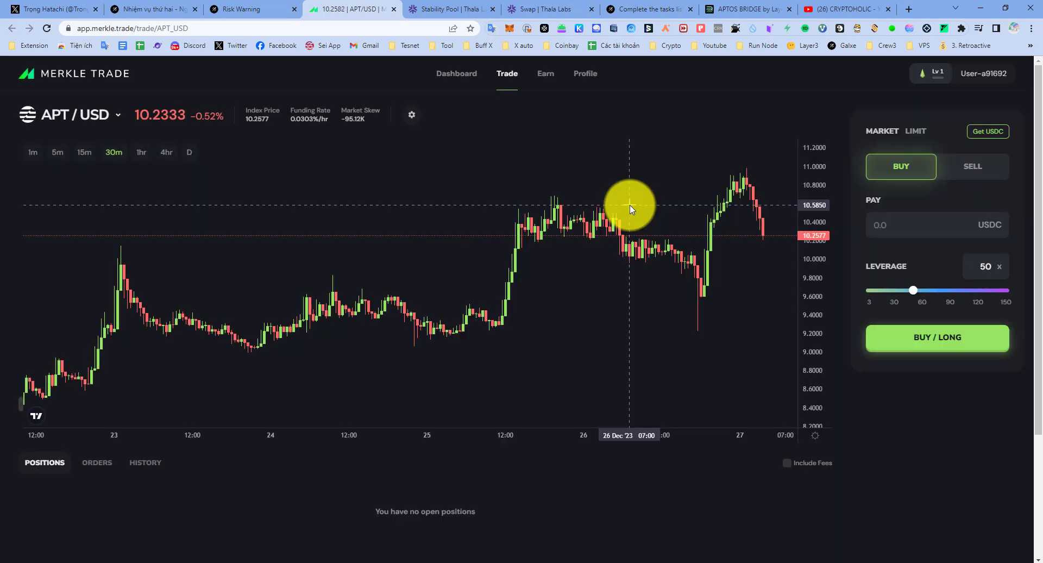
click(983, 73)
click(767, 115)
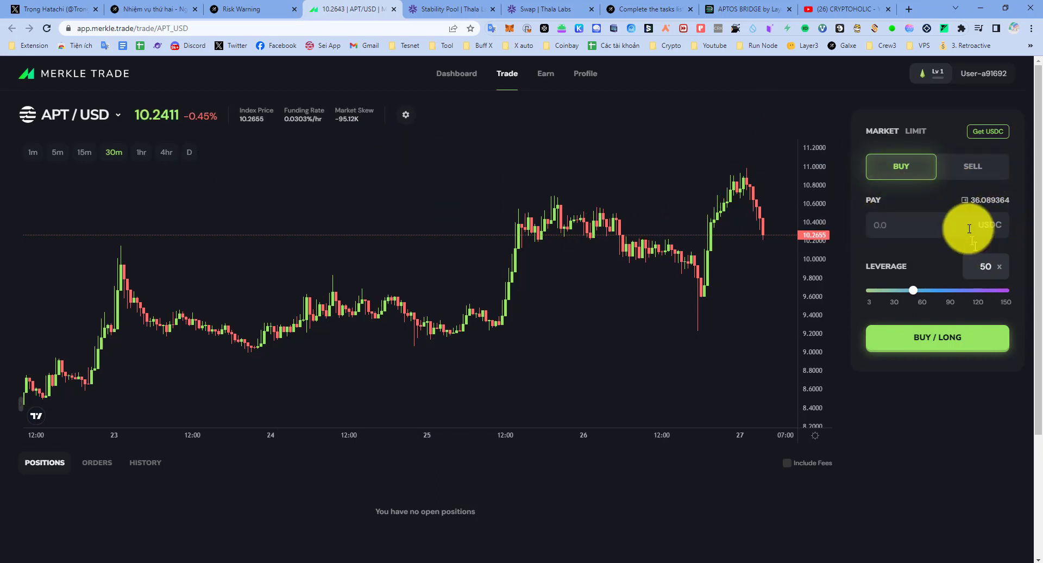
Prepare a market sell order on APT/USD paying 10 USDC at 6x leverage and try to place the short.
drag(913, 292, 870, 296)
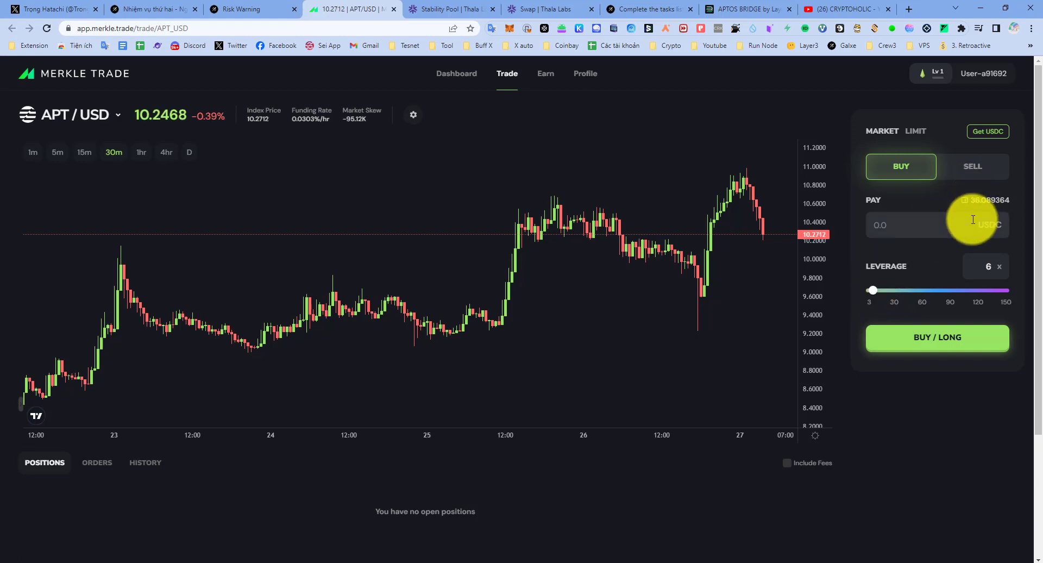
click(986, 175)
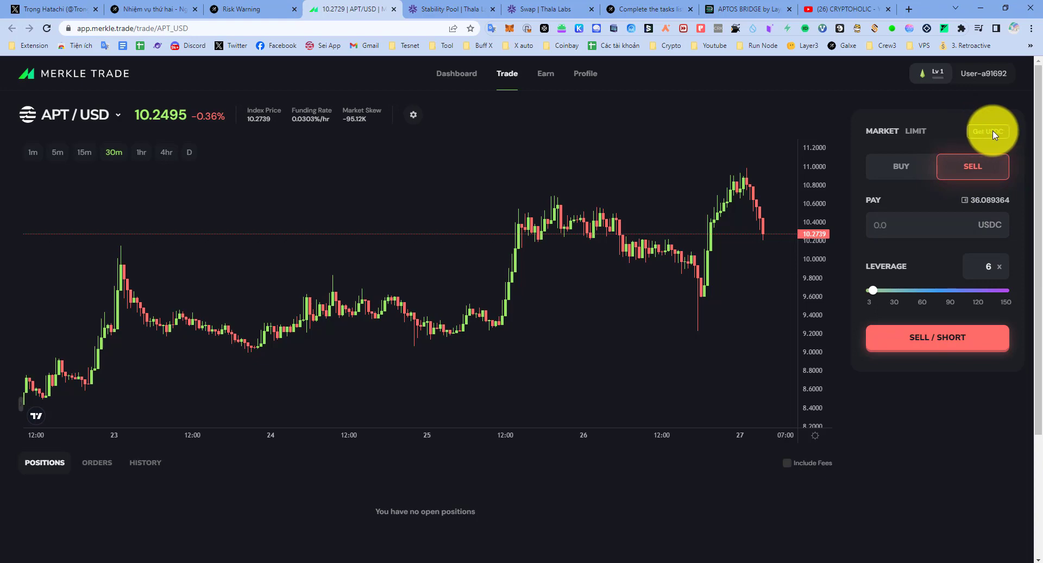
click(954, 230)
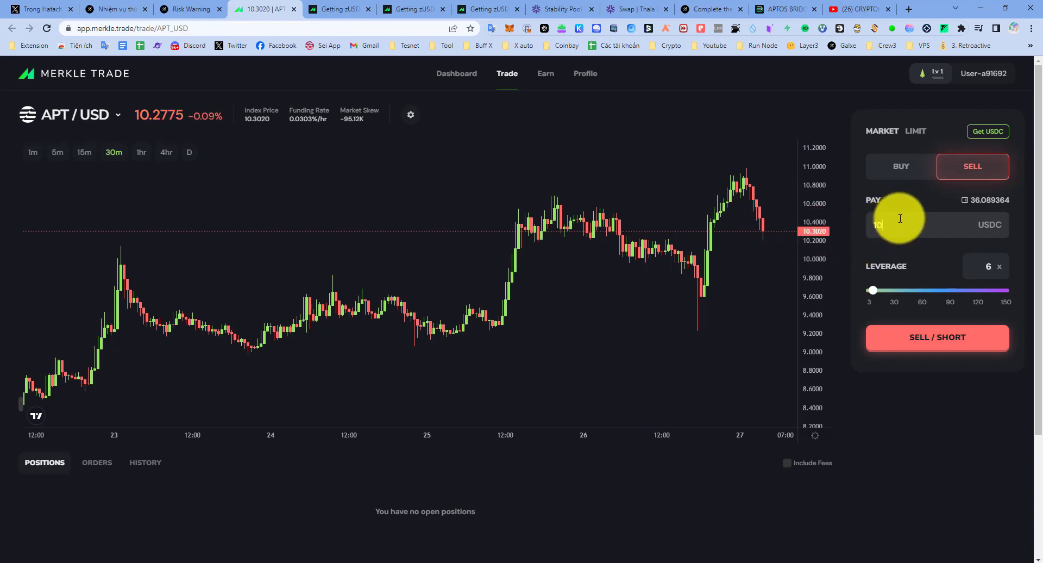
click(931, 342)
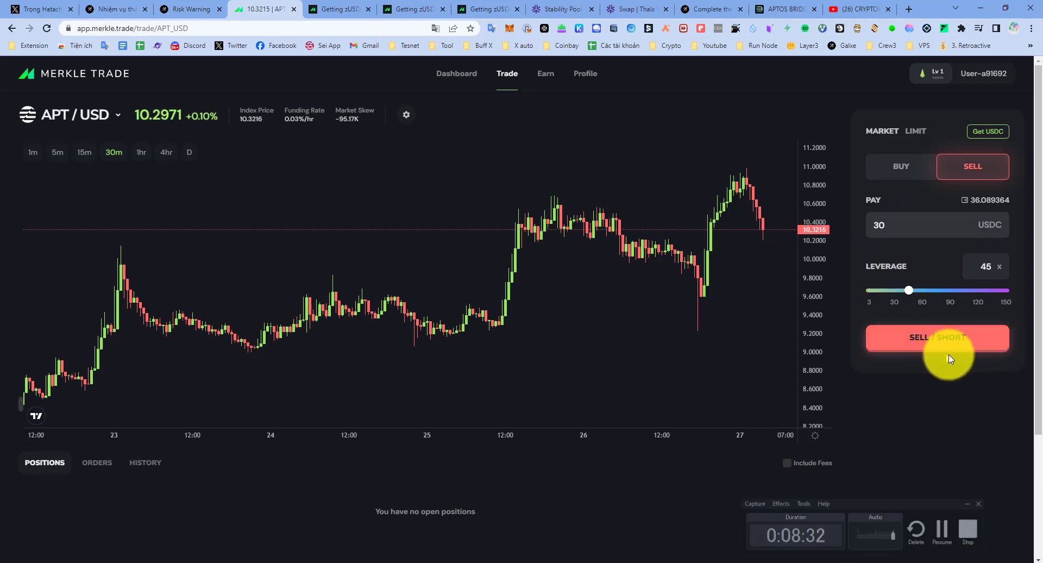
With 30 USDC as the pay amount, lower the APT/USD short's leverage to 3x and examine the minimum order requirement.
click(906, 229)
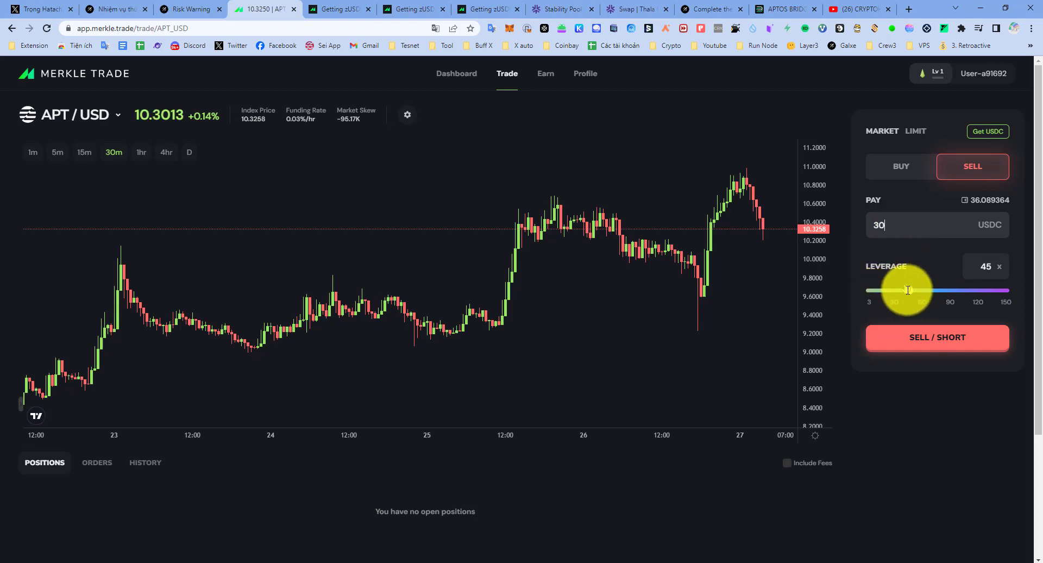
drag(908, 289, 882, 289)
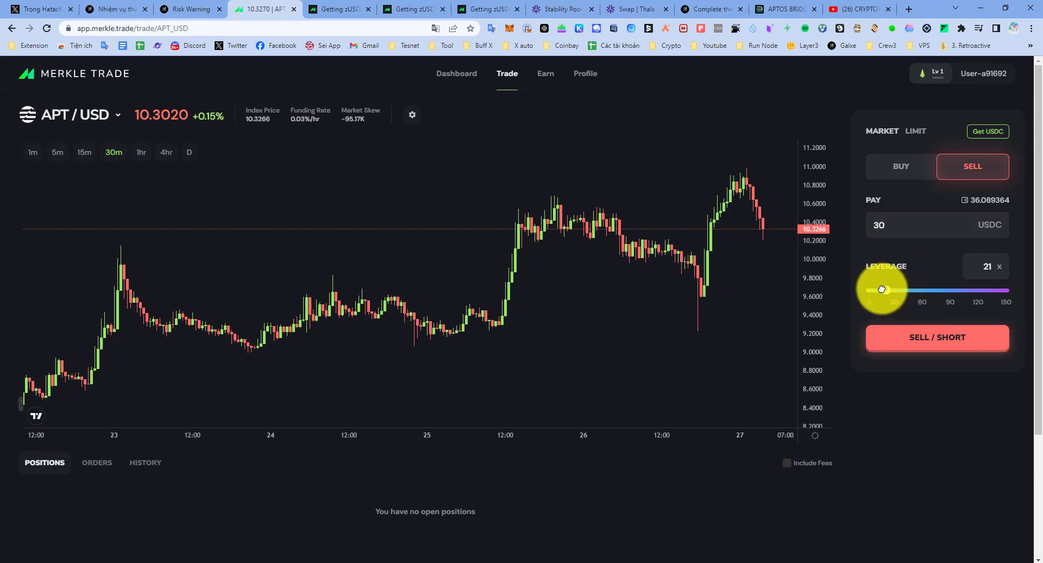
click(895, 228)
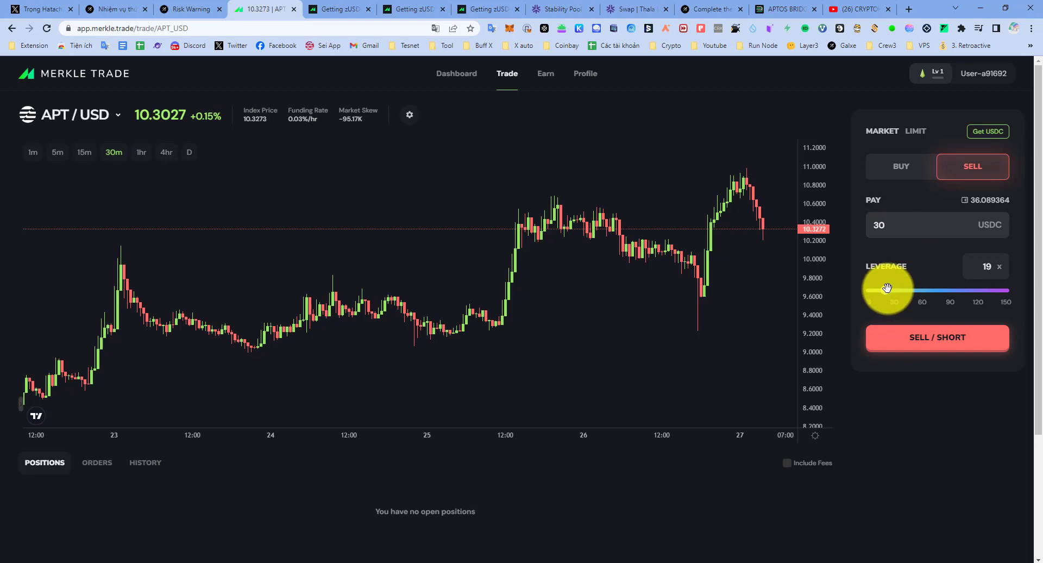
drag(887, 287, 870, 290)
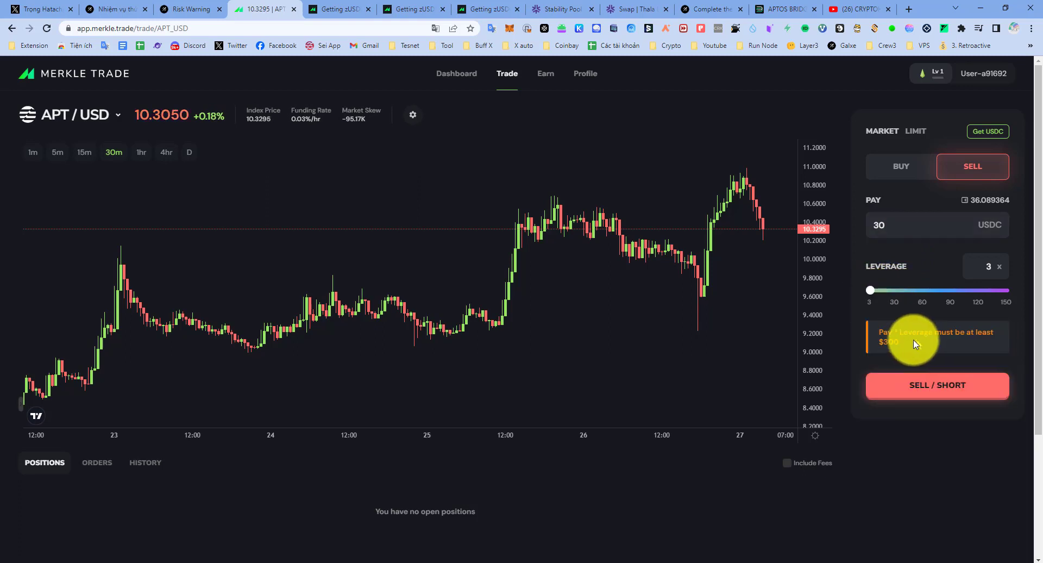
triple_click(892, 339)
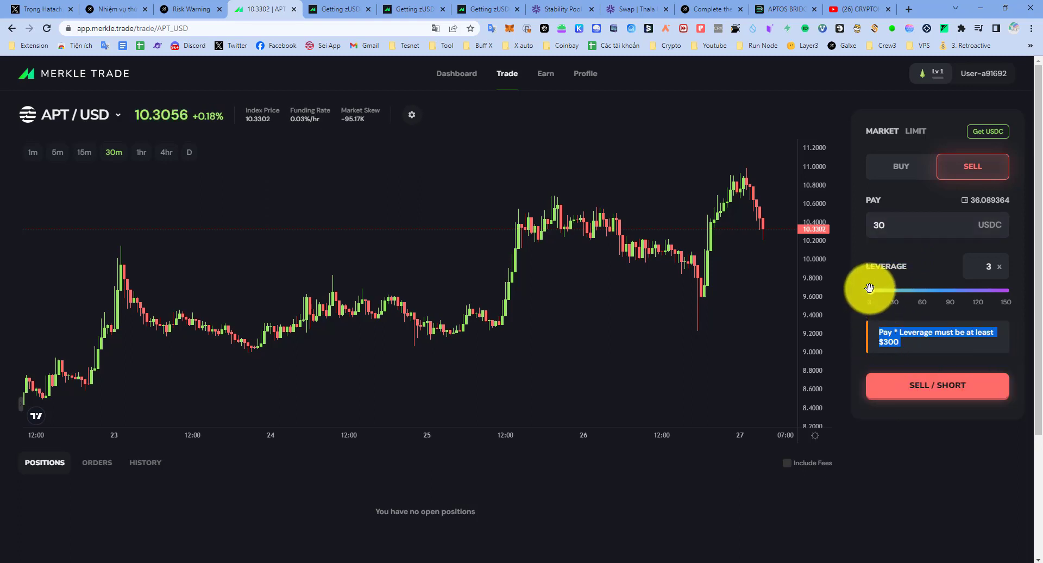
Raise the APT/USD short's leverage to 17x, submit the 30 USDC order and reject the wallet's signature request.
drag(873, 292, 880, 294)
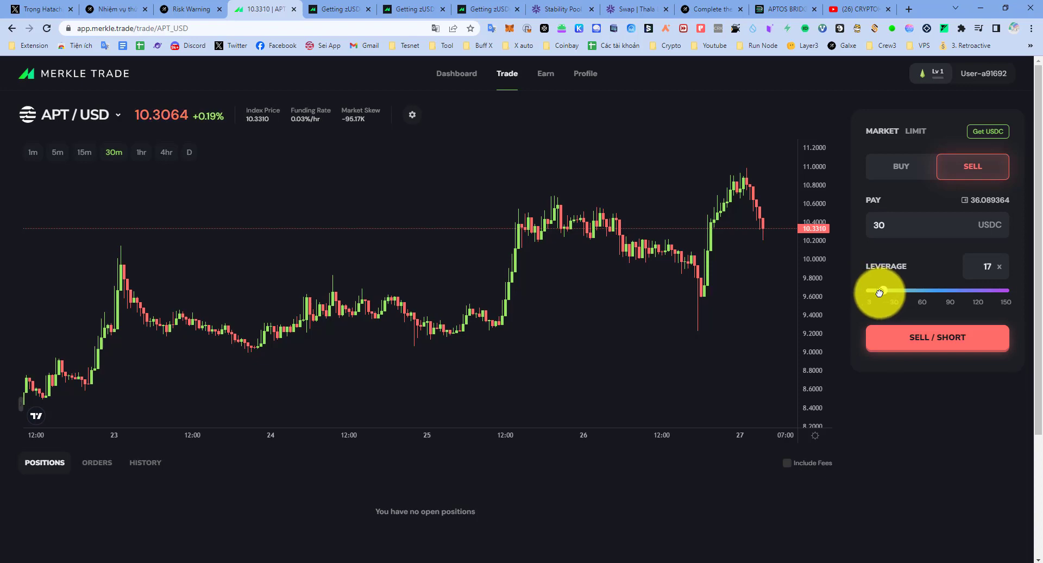
click(939, 334)
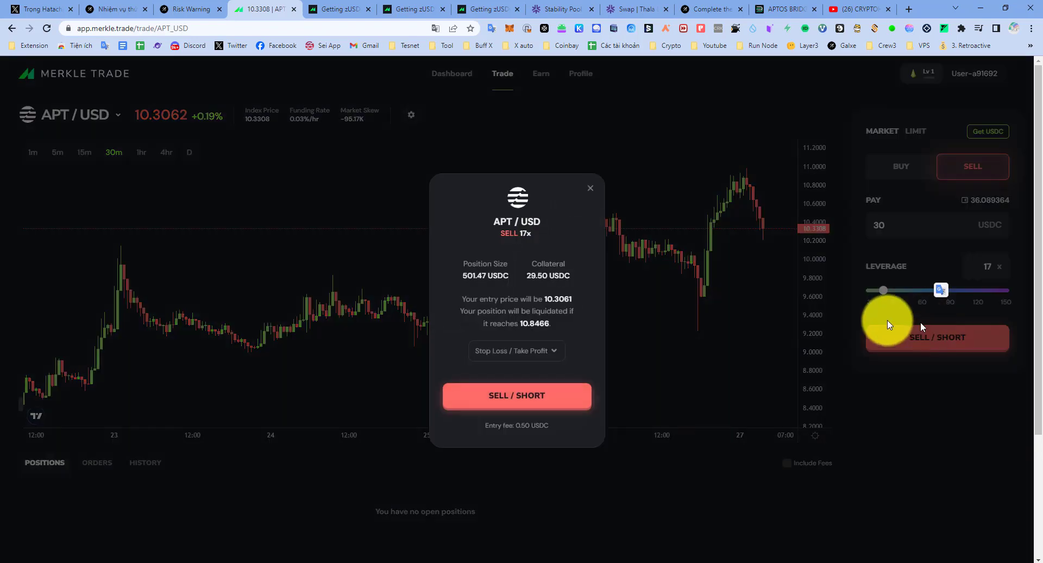
click(535, 350)
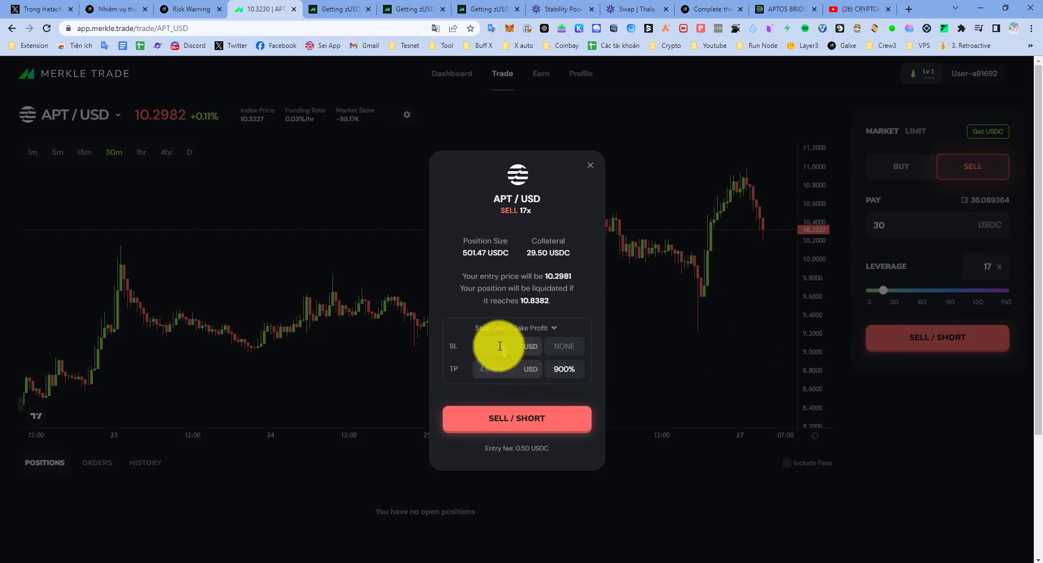
click(499, 371)
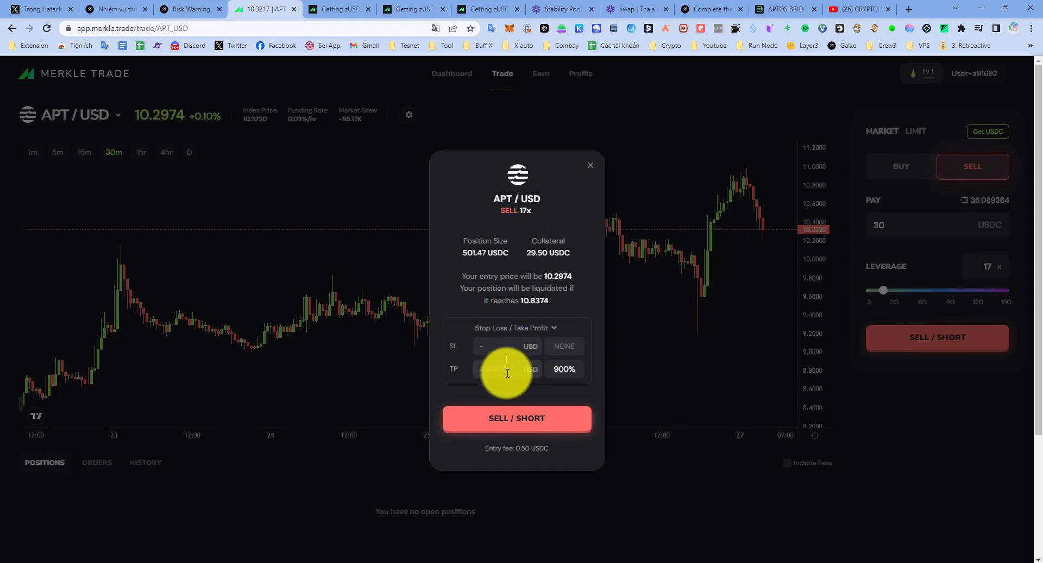
click(506, 345)
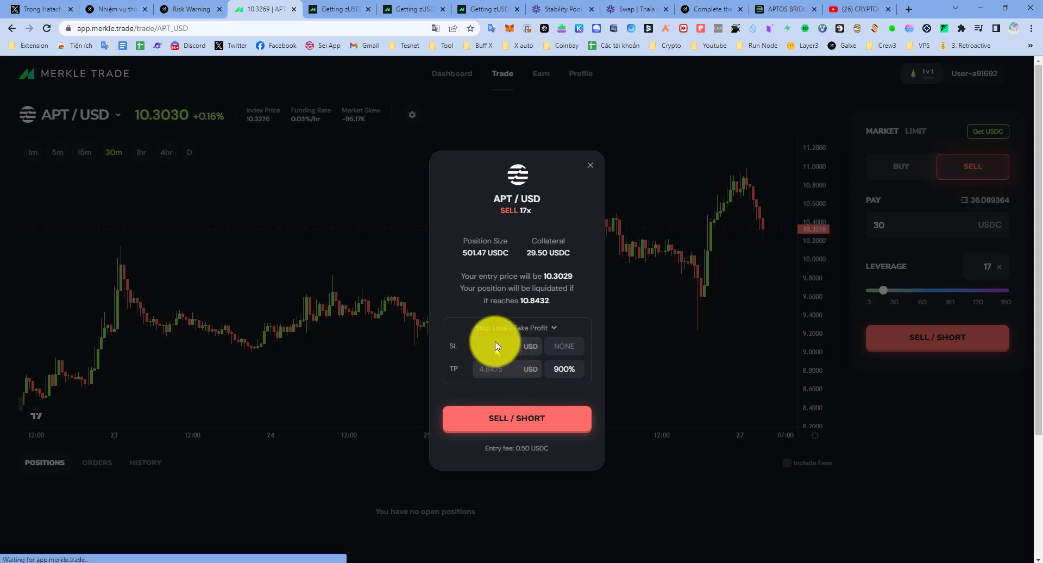
click(538, 423)
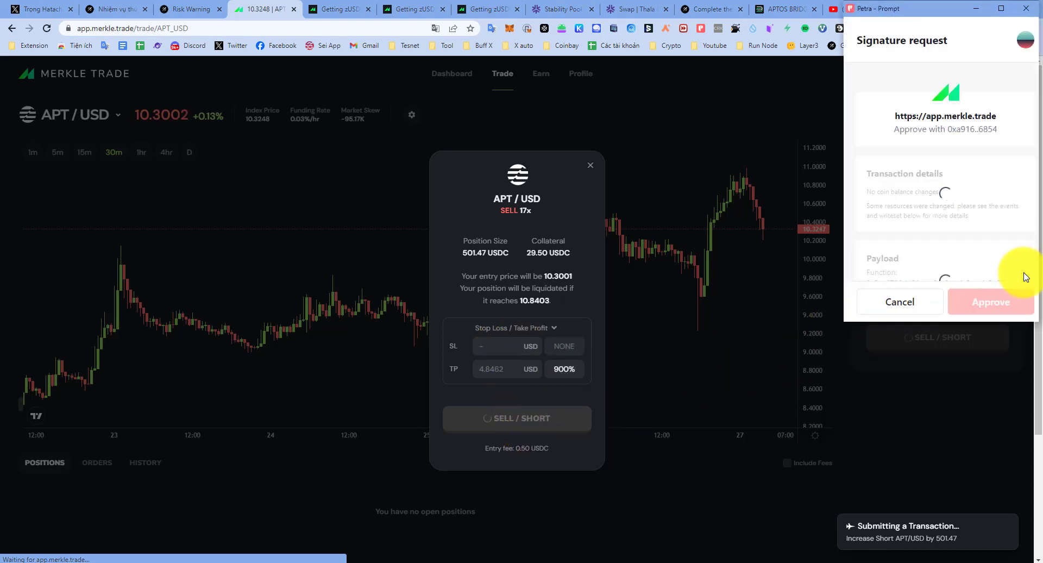
click(905, 306)
Short APT/USD with 15 USDC at 21x leverage, stop loss 11 and take profit 9, approve the transaction and dismiss the confirmations.
click(499, 347)
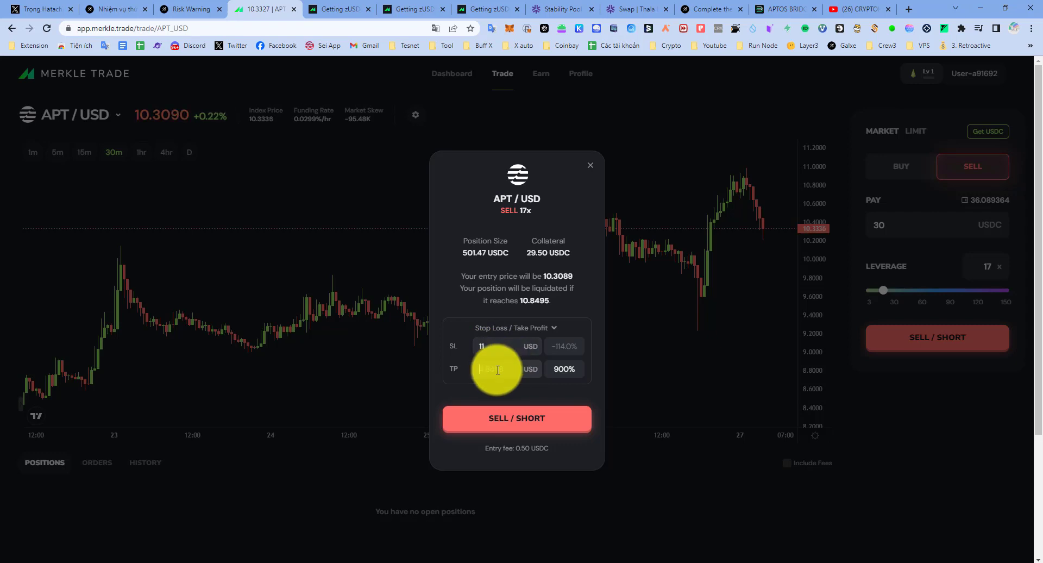
text(9)
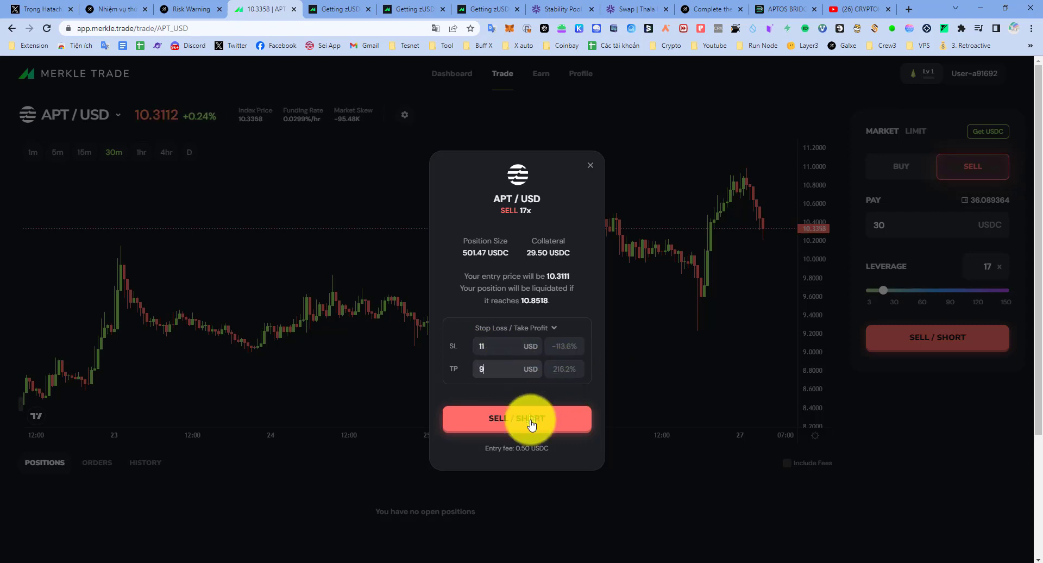
click(532, 424)
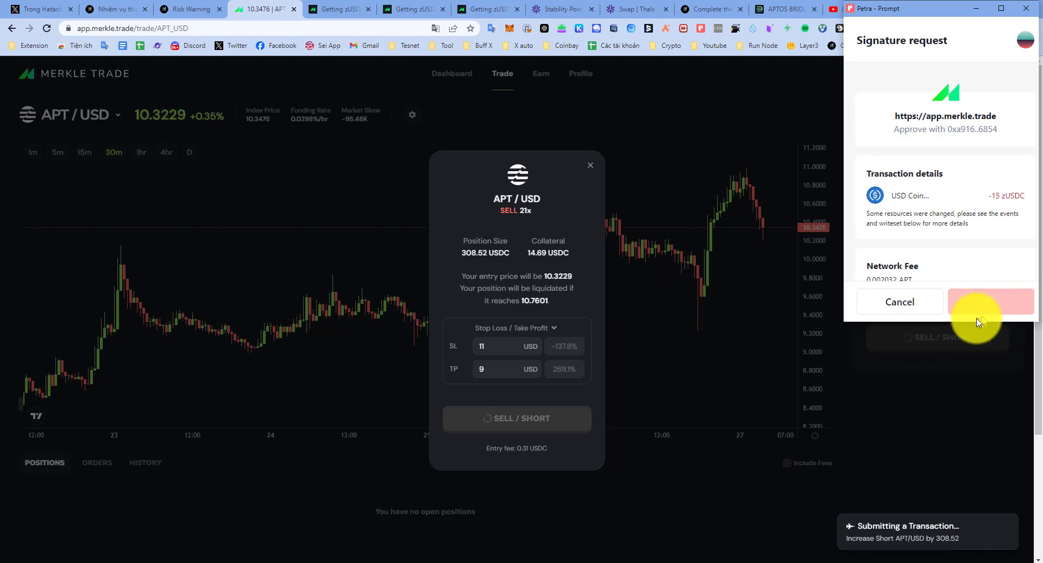
click(987, 315)
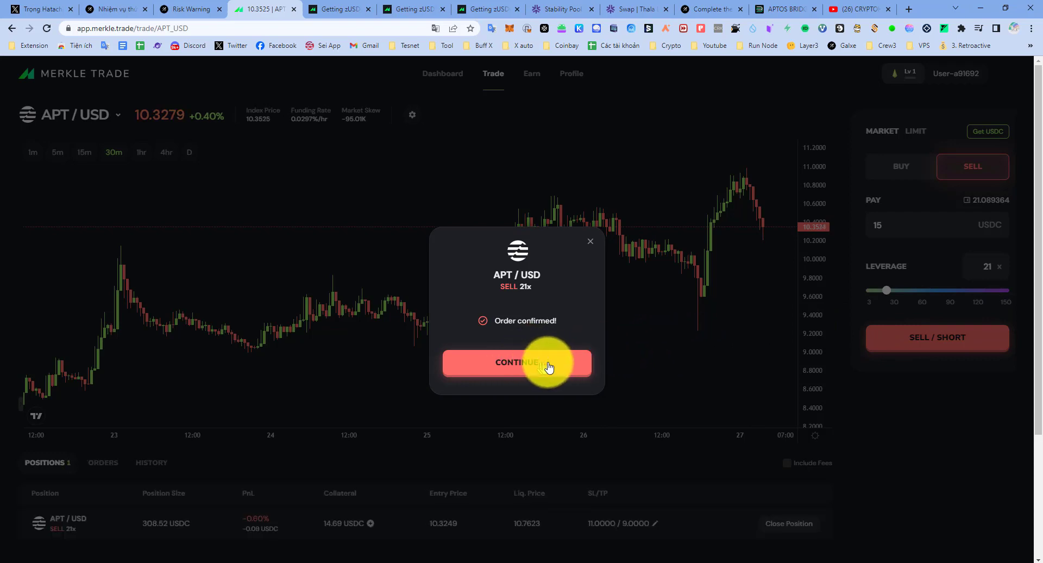
triple_click(516, 323)
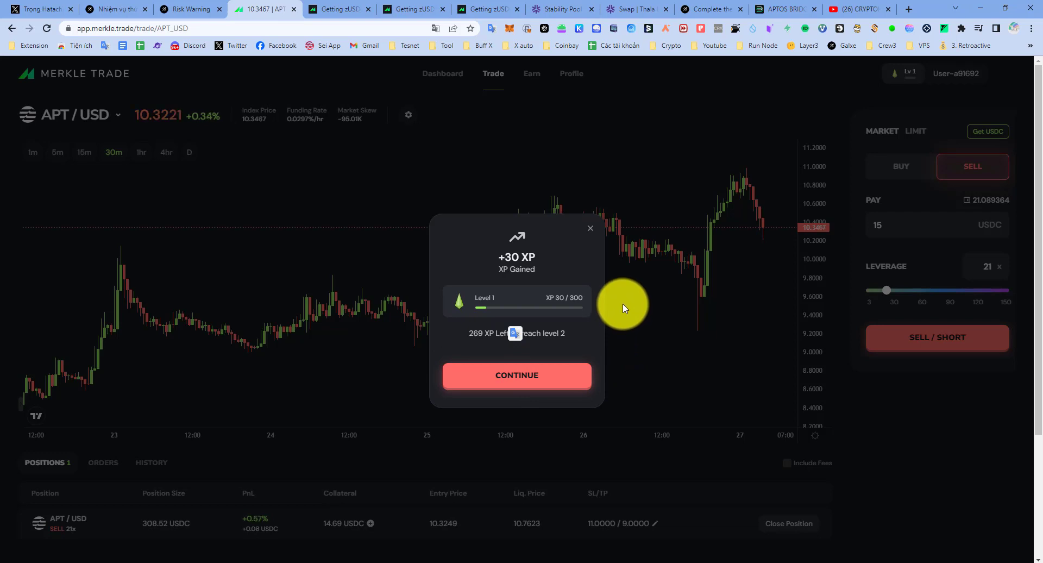
click(548, 377)
click(552, 381)
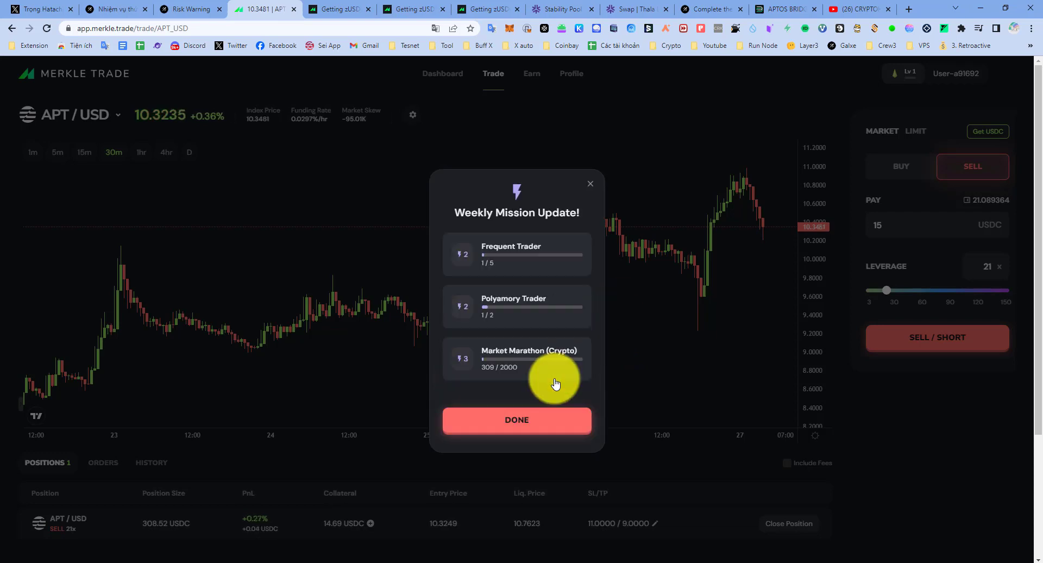
click(517, 420)
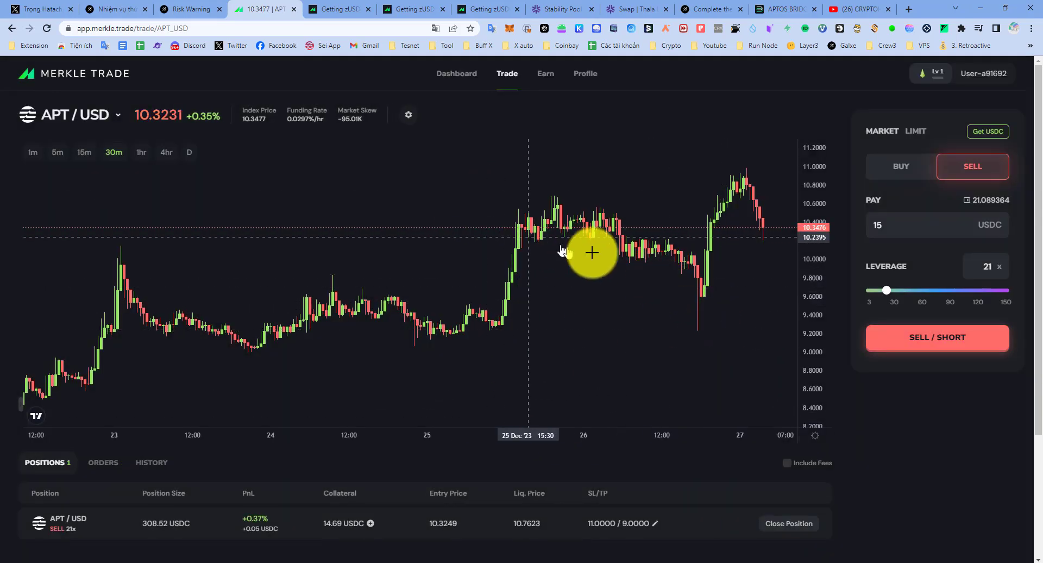
Review the Getting zUSDC on Aptos guide and examine the open APT/USD short and its price chart.
click(334, 11)
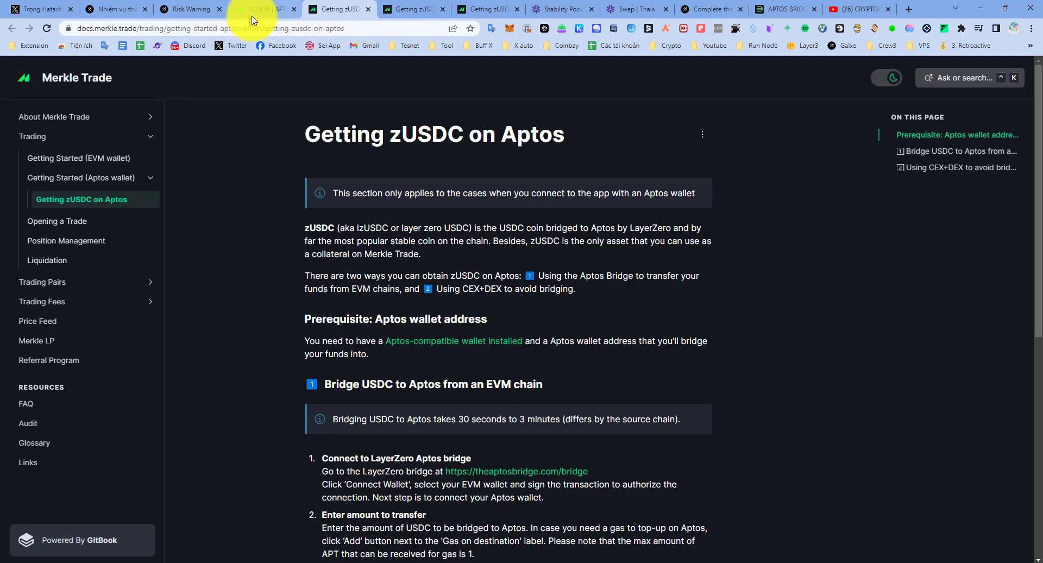
scroll(402, 233, down, 7)
scroll(418, 245, up, 7)
click(256, 7)
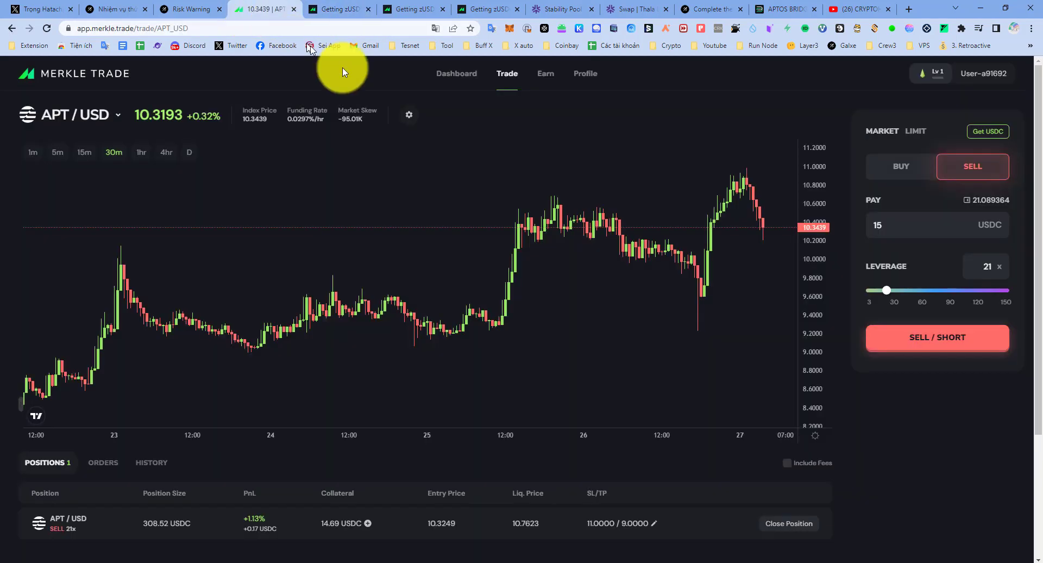
scroll(721, 290, down, 5)
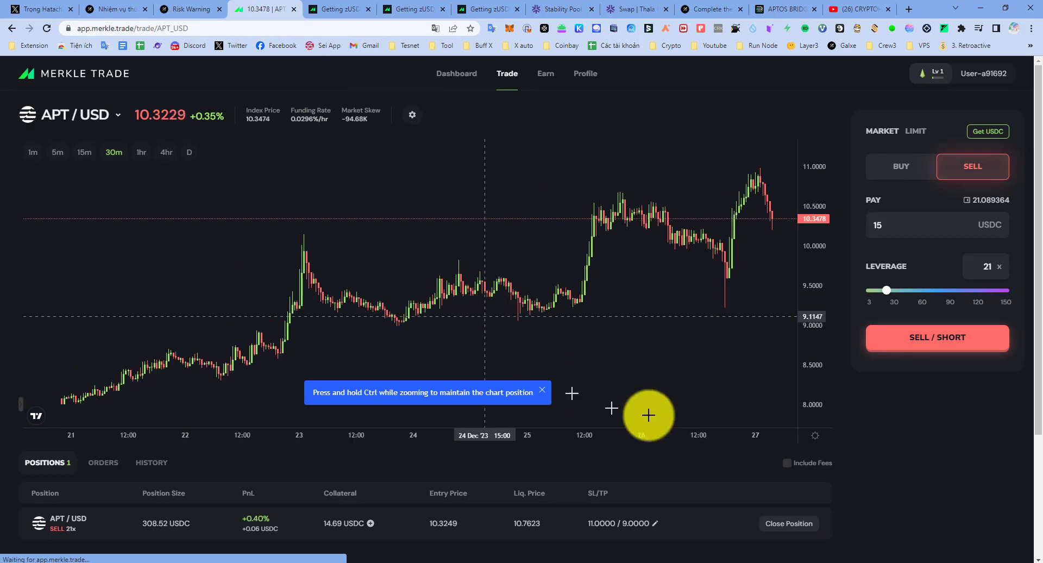
scroll(911, 450, down, 3)
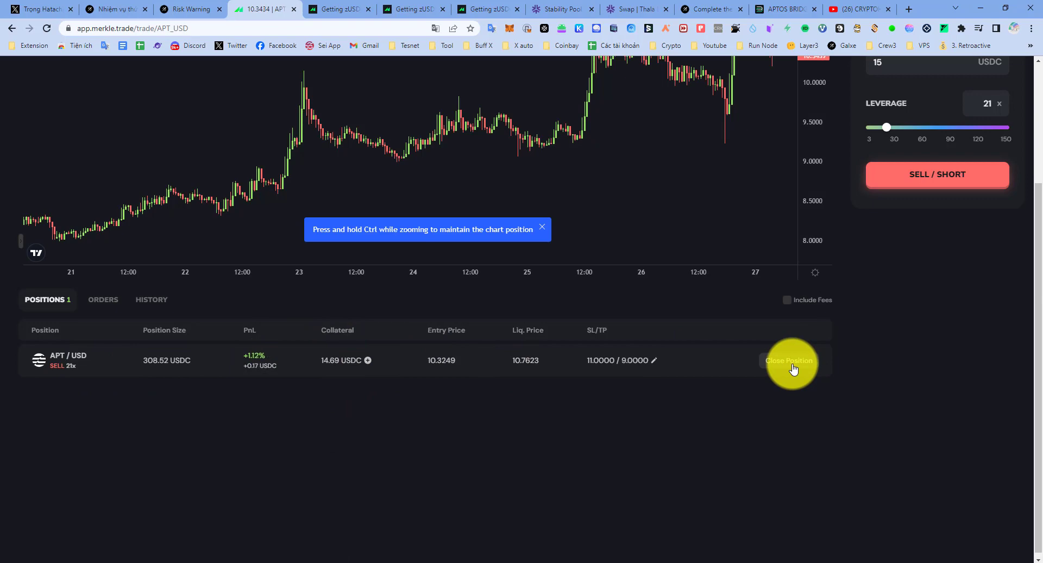
scroll(783, 359, up, 3)
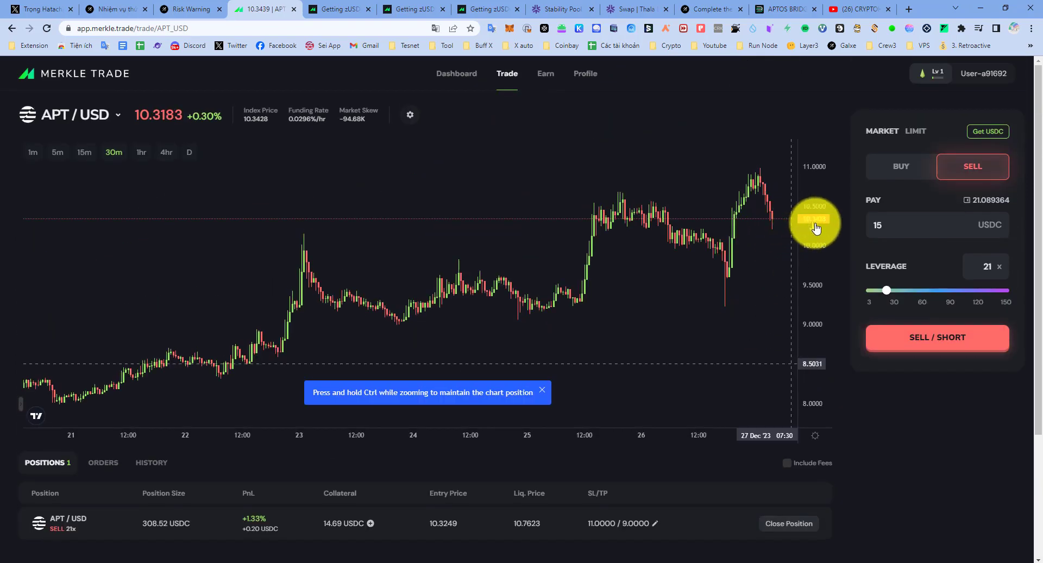
scroll(507, 354, down, 2)
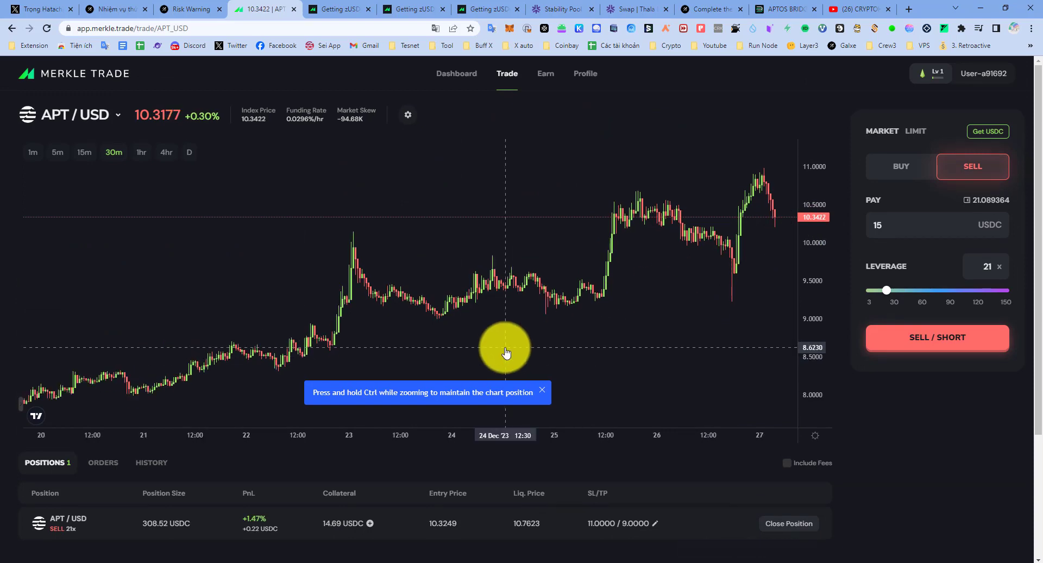
Close the entire APT/USD short position, approve the transaction in the wallet and dismiss the order and mission updates.
click(786, 524)
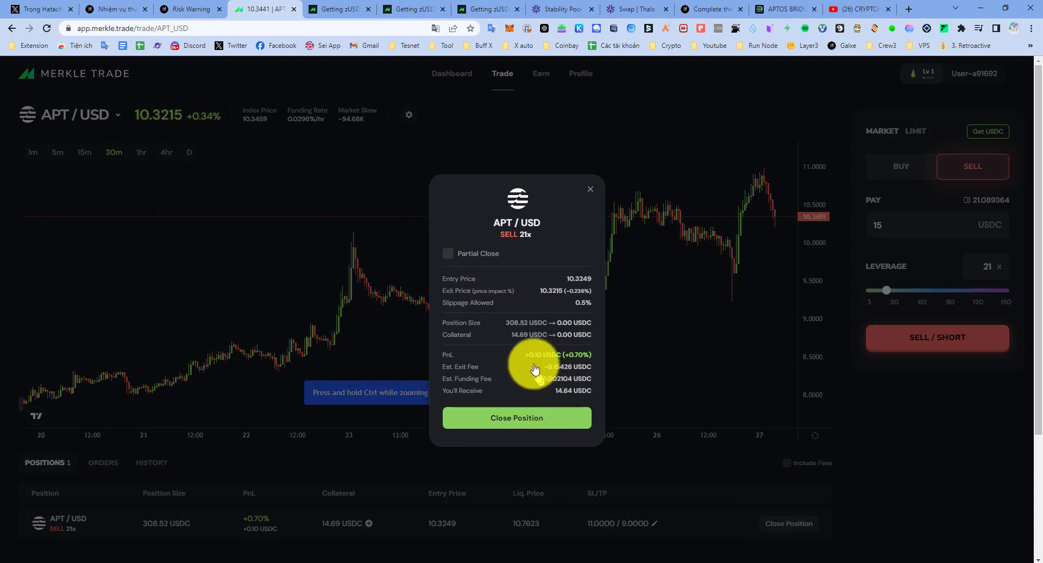
click(534, 423)
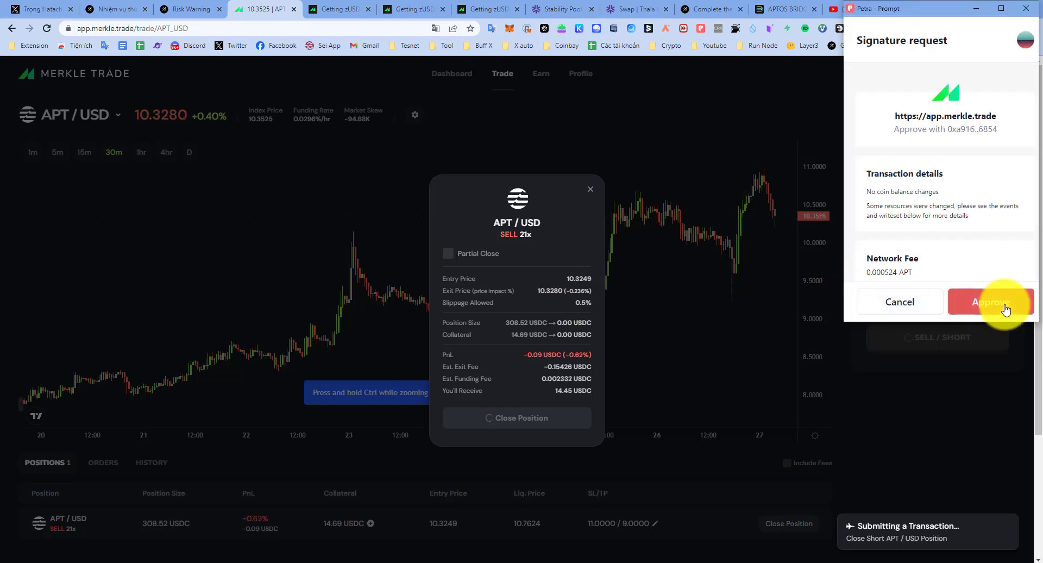
click(1006, 307)
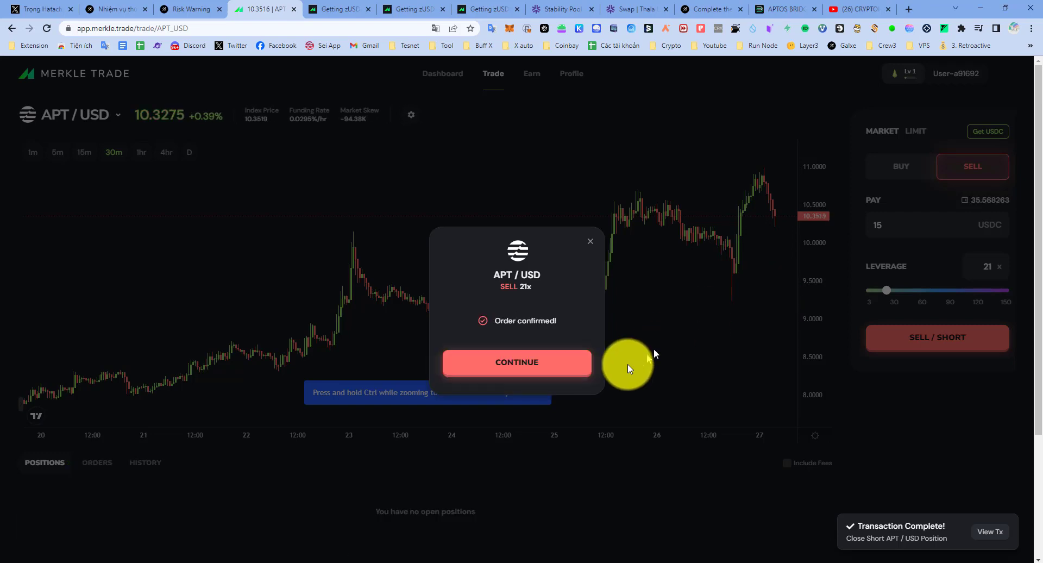
click(549, 361)
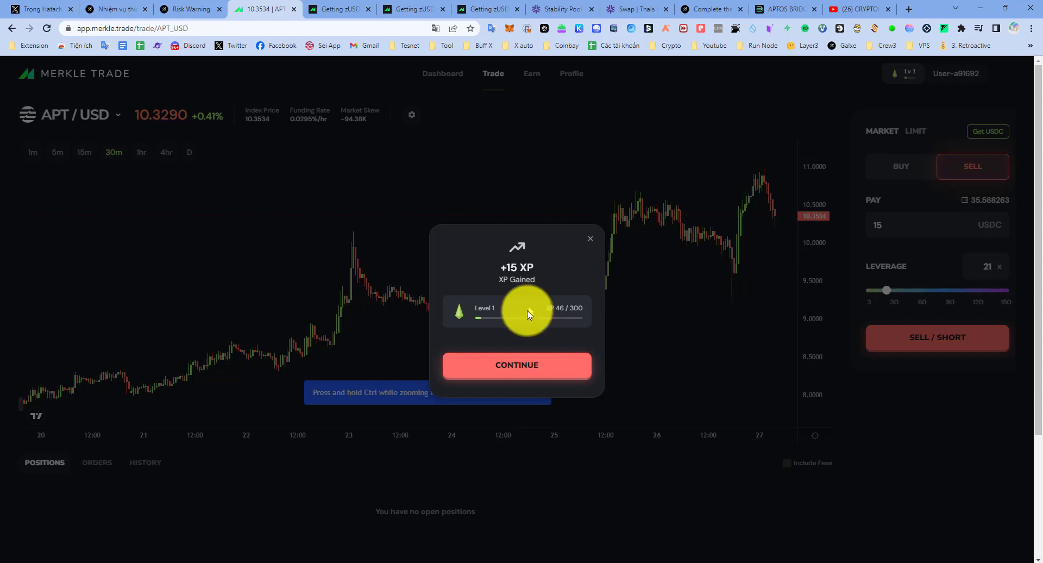
click(542, 377)
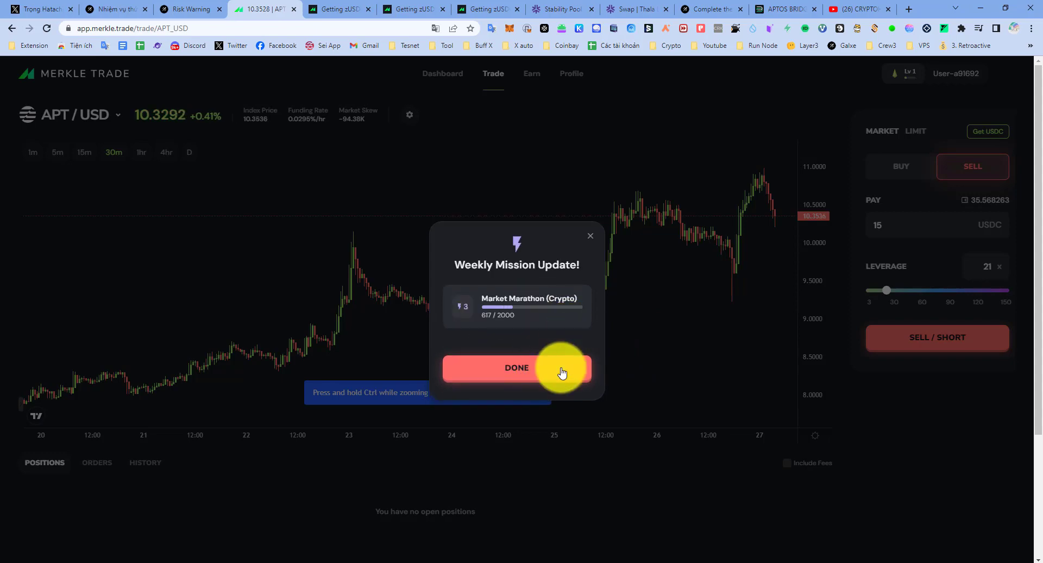
click(561, 369)
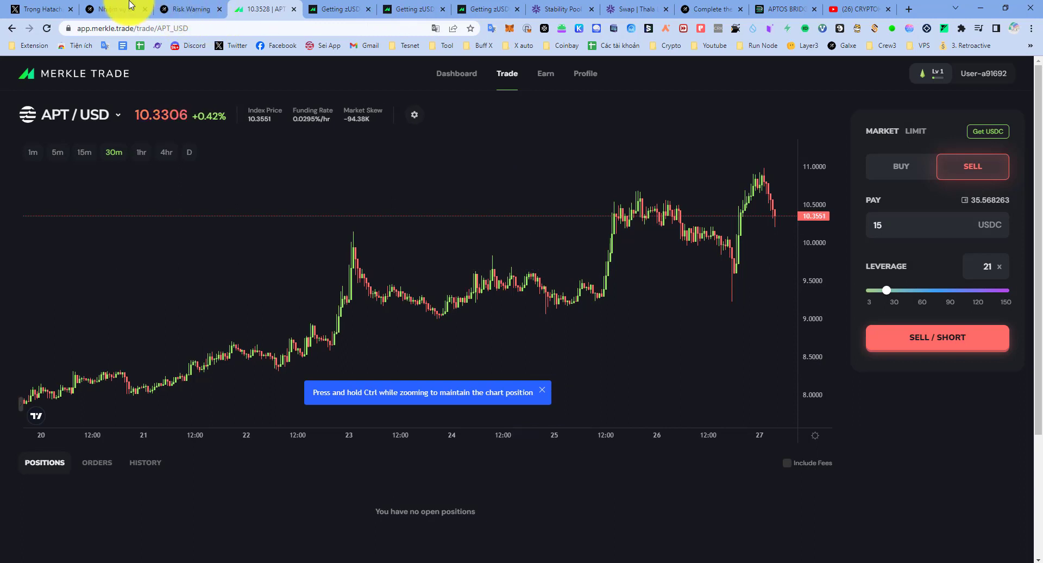
Close the zUSDC guide pages, the used Risk Warning page and the Merkle Trade page, and return to the Galxe quest.
middle_click(313, 9)
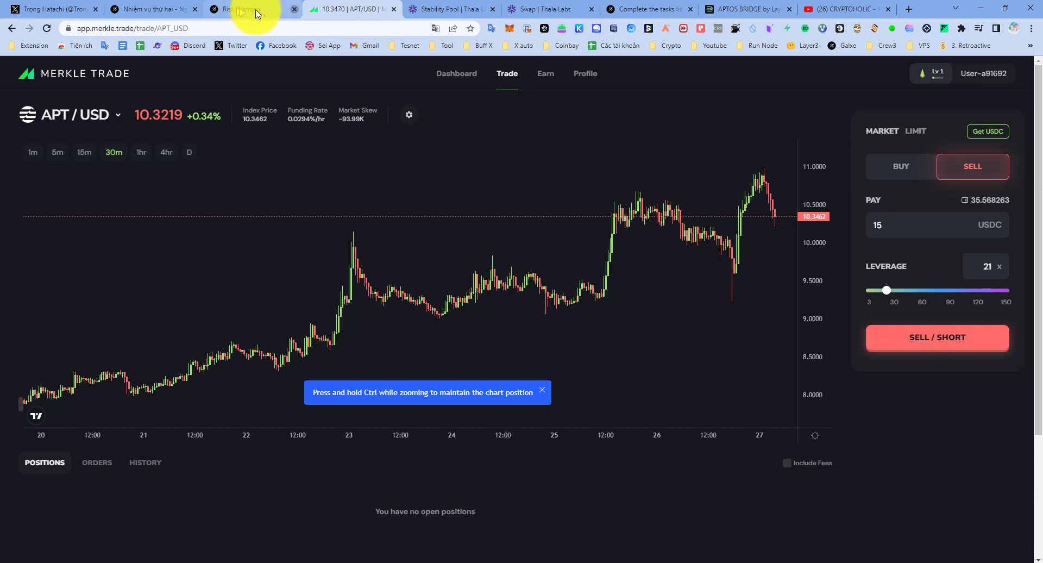
middle_click(314, 9)
middle_click(314, 9)
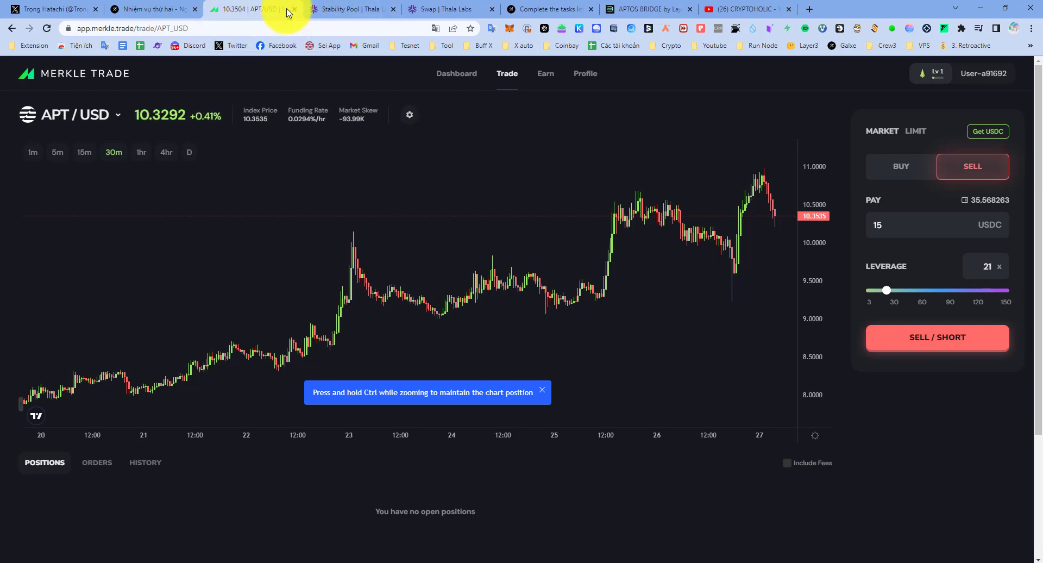
click(294, 9)
click(177, 10)
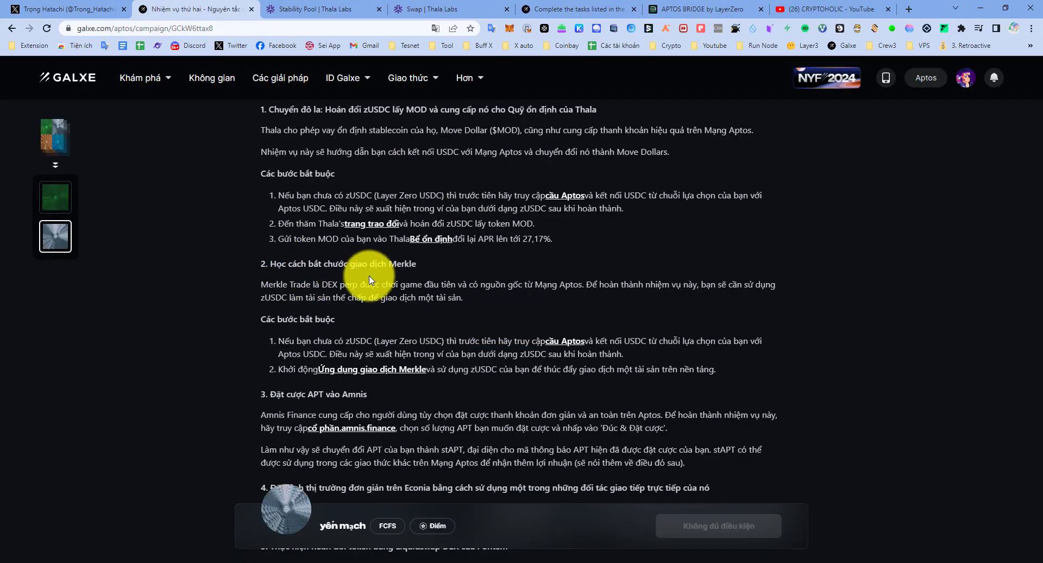
Read task 3 on staking APT with Amnis to receive stAPT and open its stake.amnis.finance link.
scroll(337, 291, down, 3)
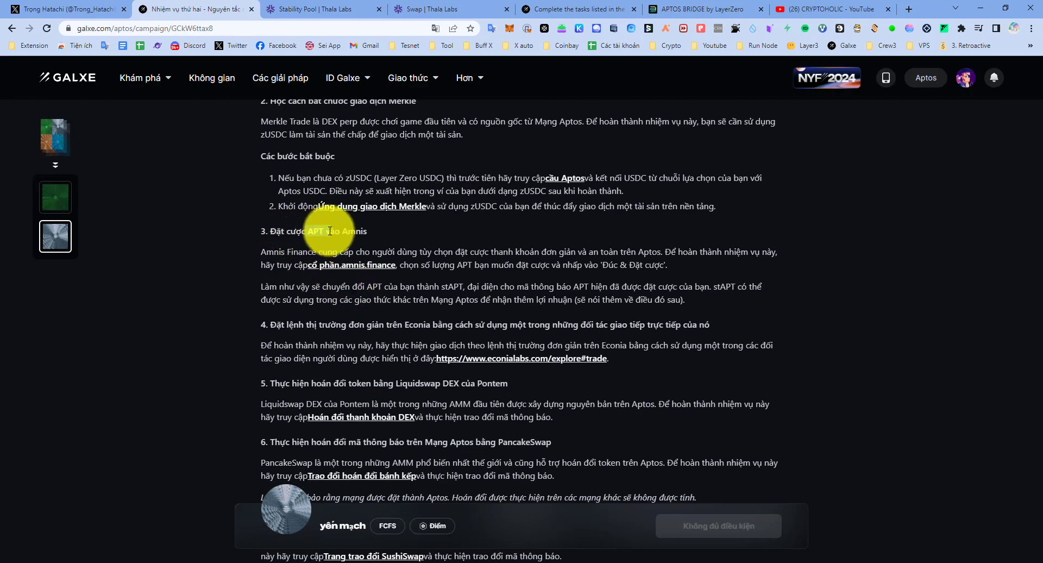
drag(330, 231, 377, 231)
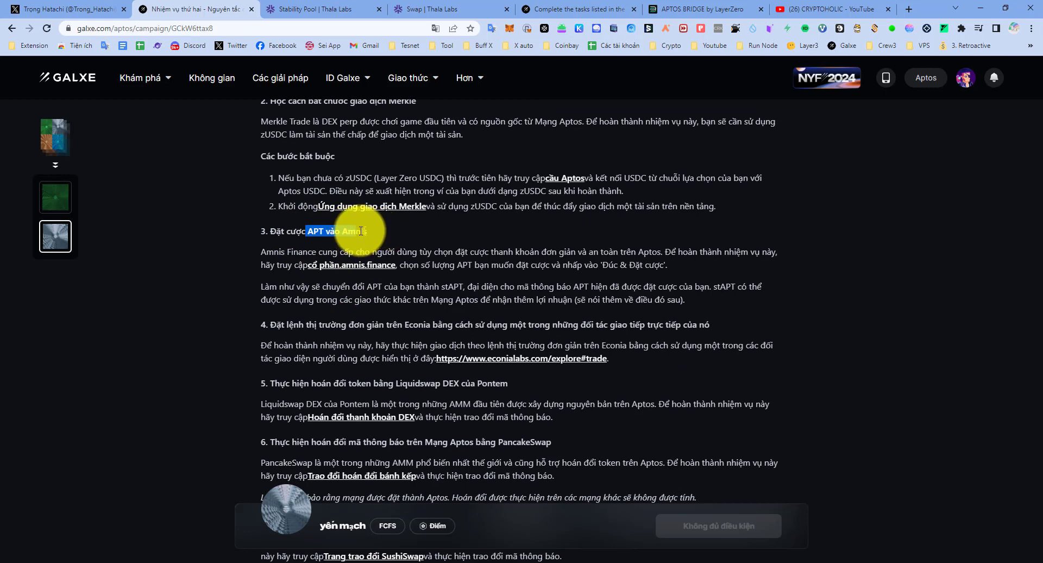
click(373, 232)
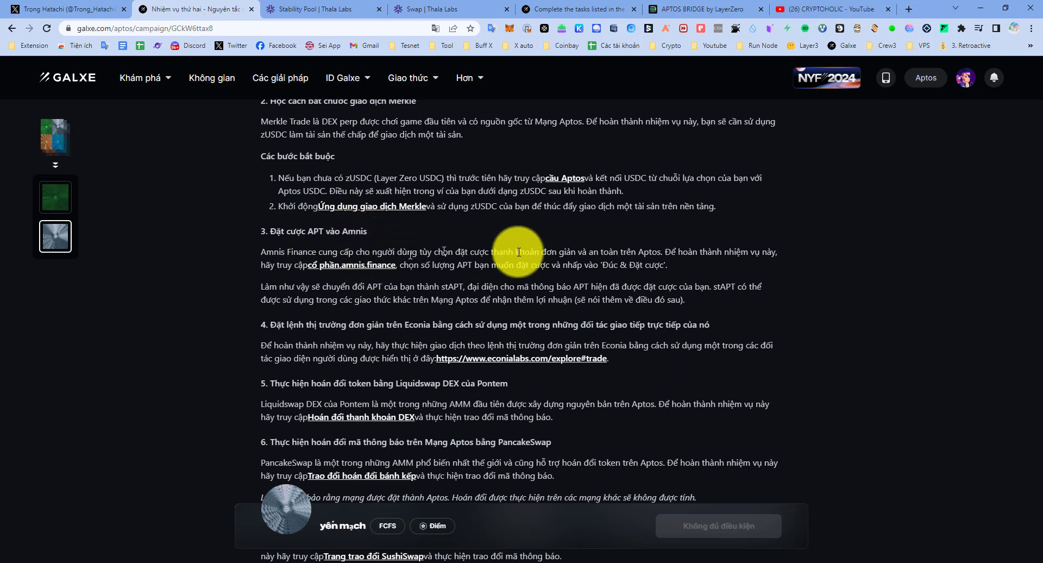
click(369, 271)
click(163, 9)
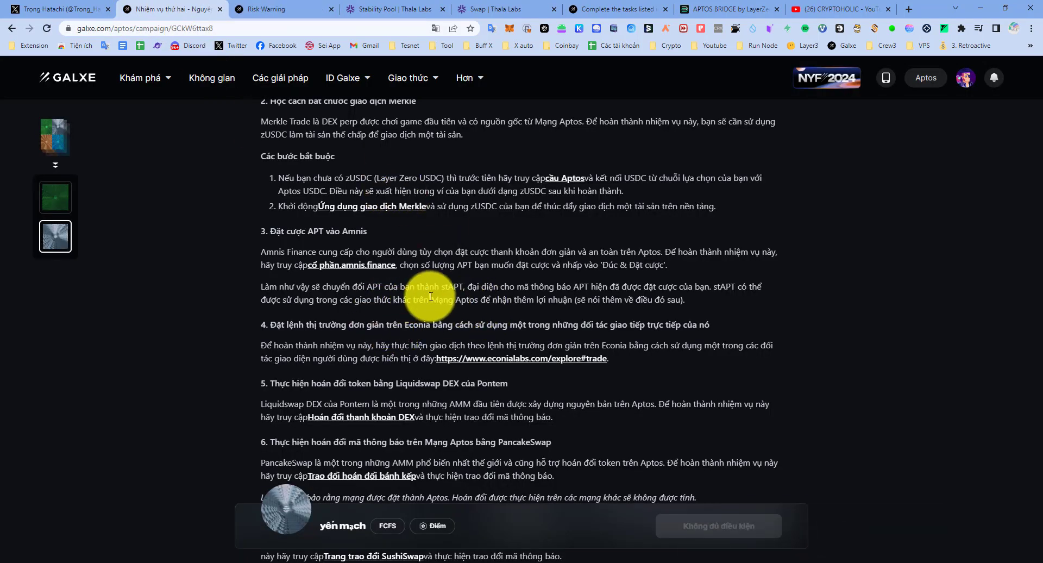
drag(371, 283, 462, 296)
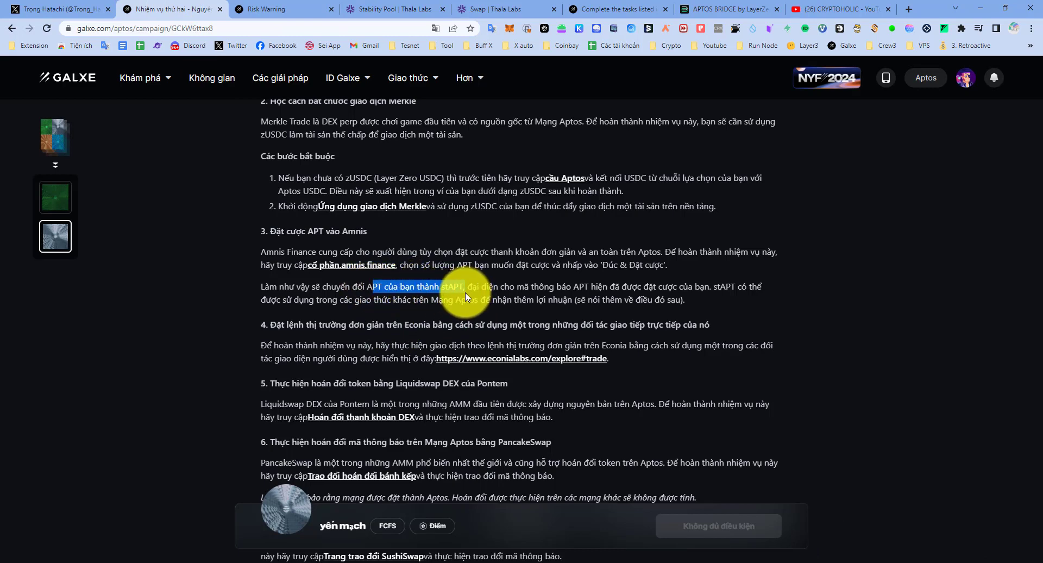
click(463, 295)
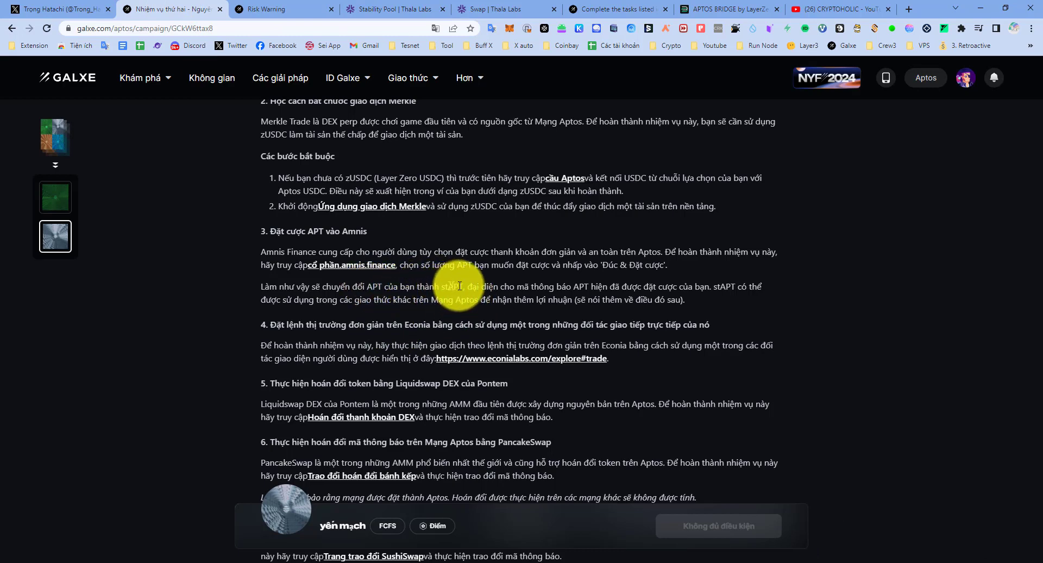
click(274, 8)
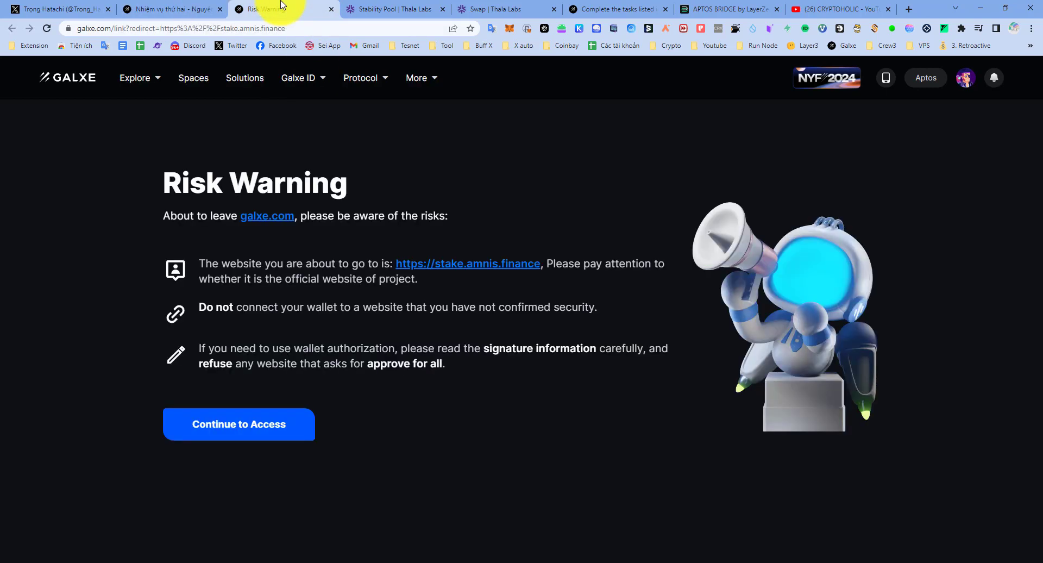
Continue past the Risk Warning to stake.amnis.finance and close the used warning page.
click(457, 267)
click(261, 9)
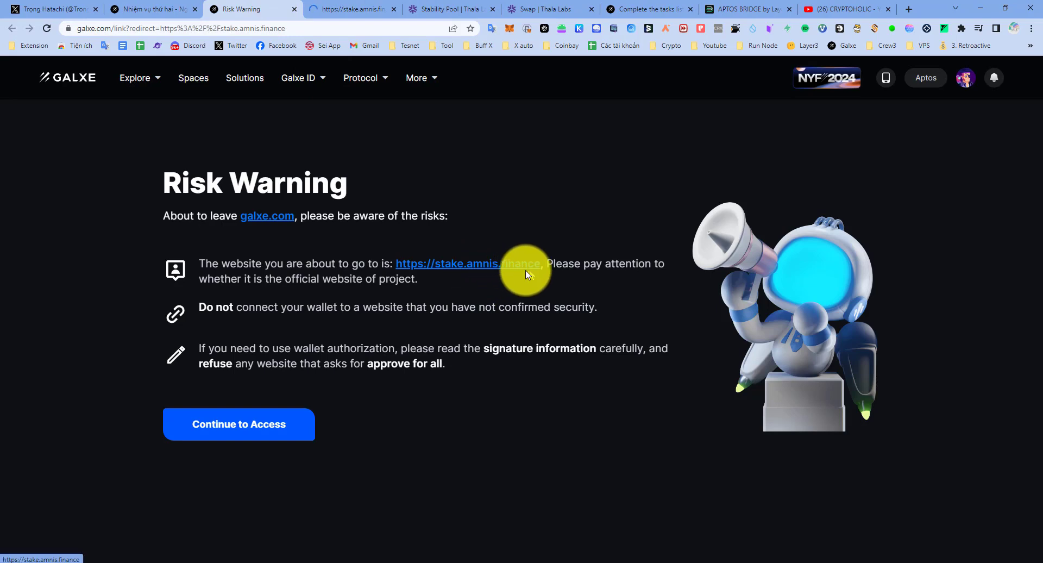
click(293, 9)
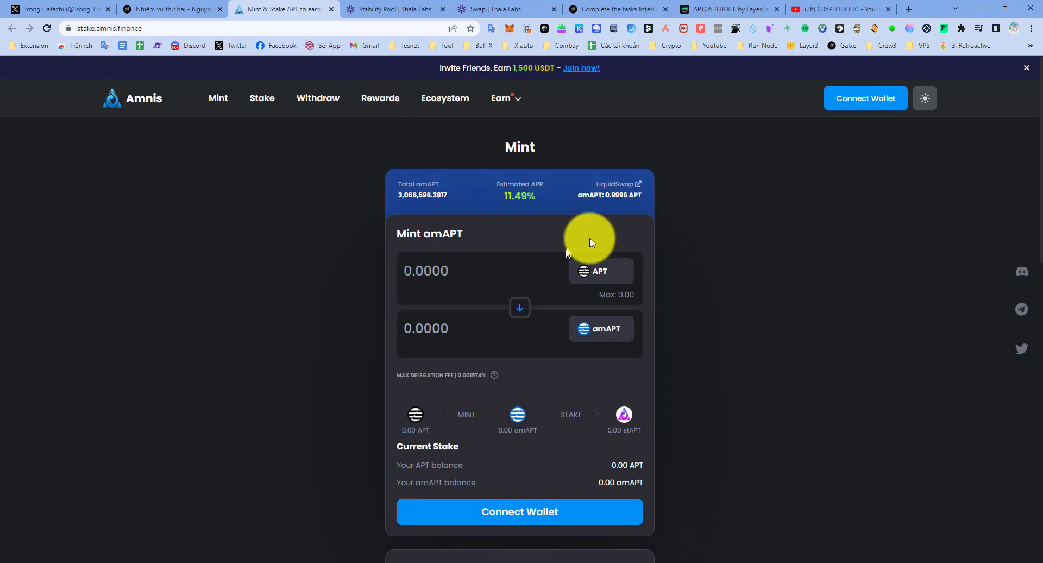
Connect the Petra wallet to Amnis and approve the connection request.
click(848, 100)
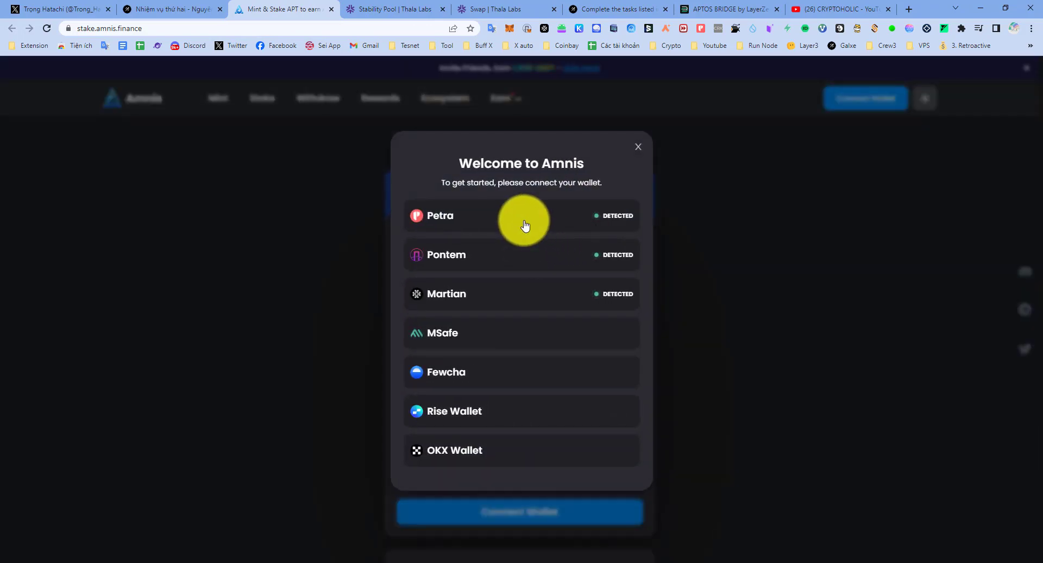
click(524, 218)
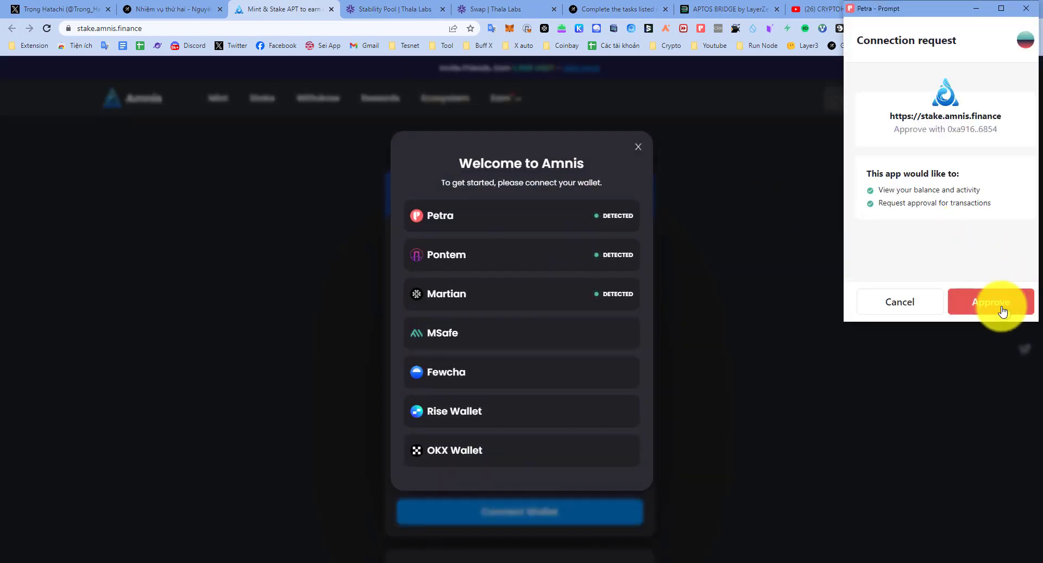
click(997, 302)
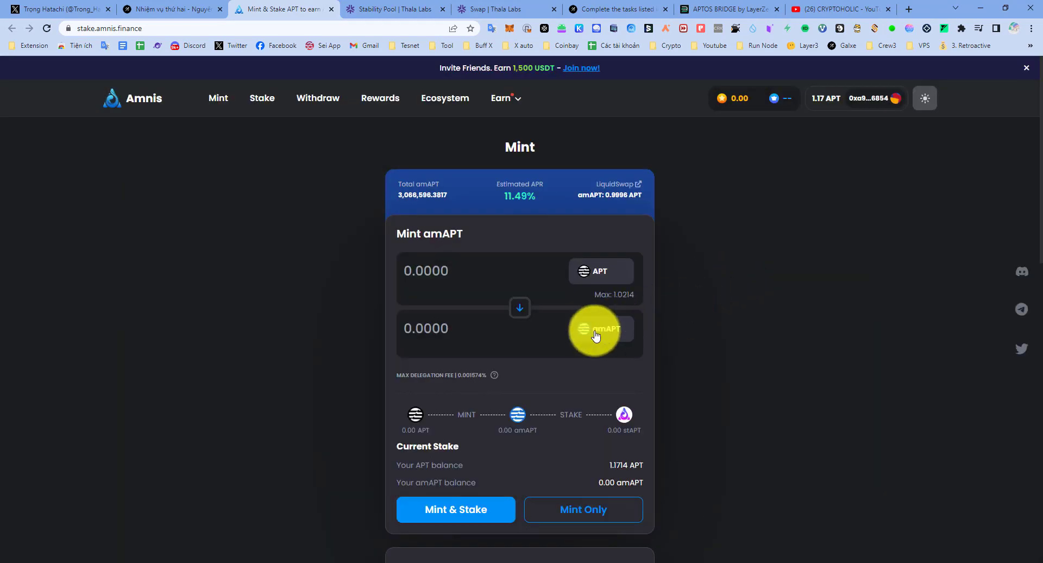
Try to mint and stake 0.11 APT on the Amnis Mint page.
click(502, 272)
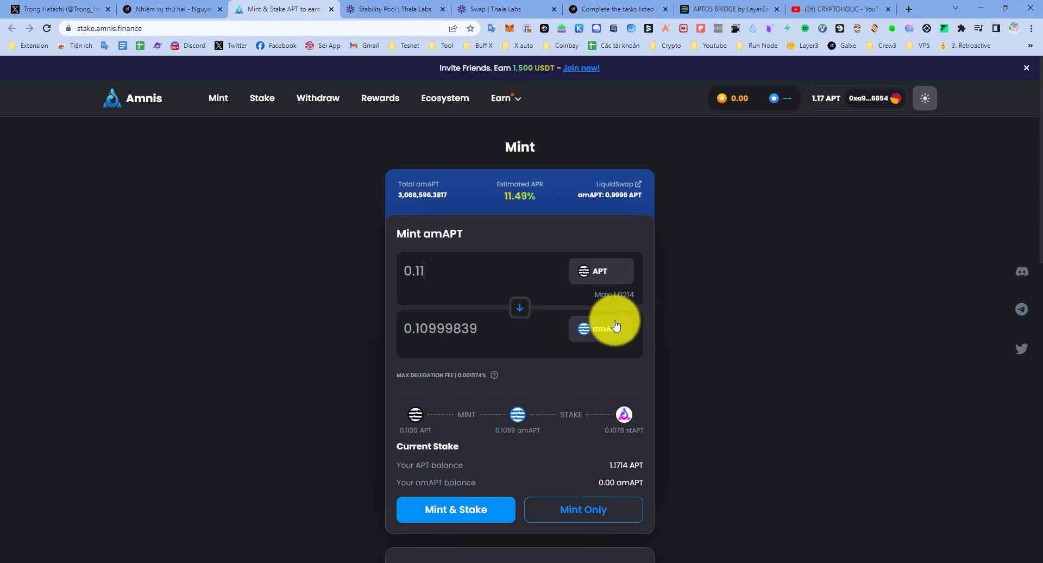
scroll(615, 350, down, 3)
scroll(619, 350, down, 3)
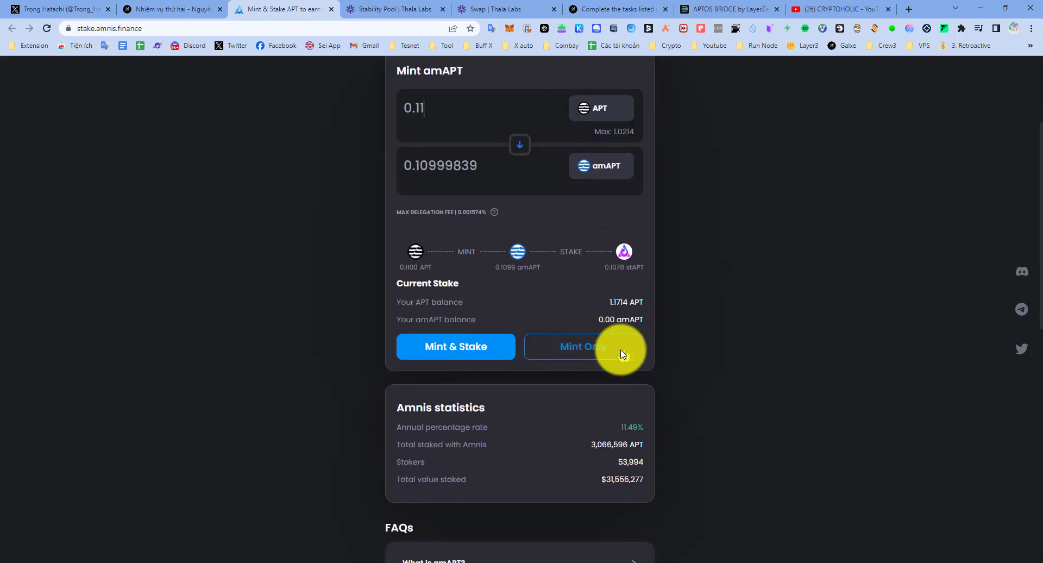
scroll(489, 375, up, 3)
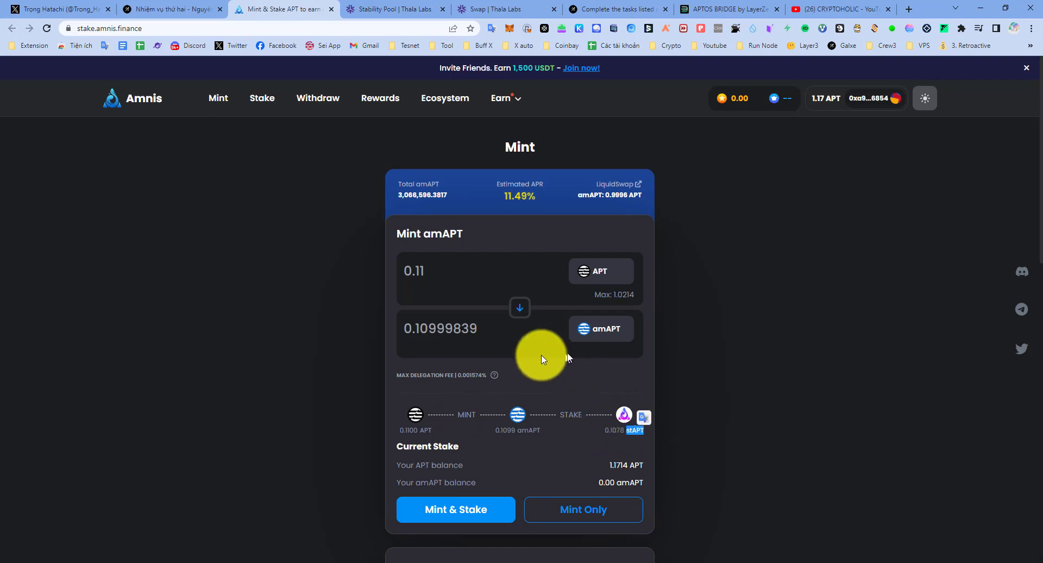
click(457, 508)
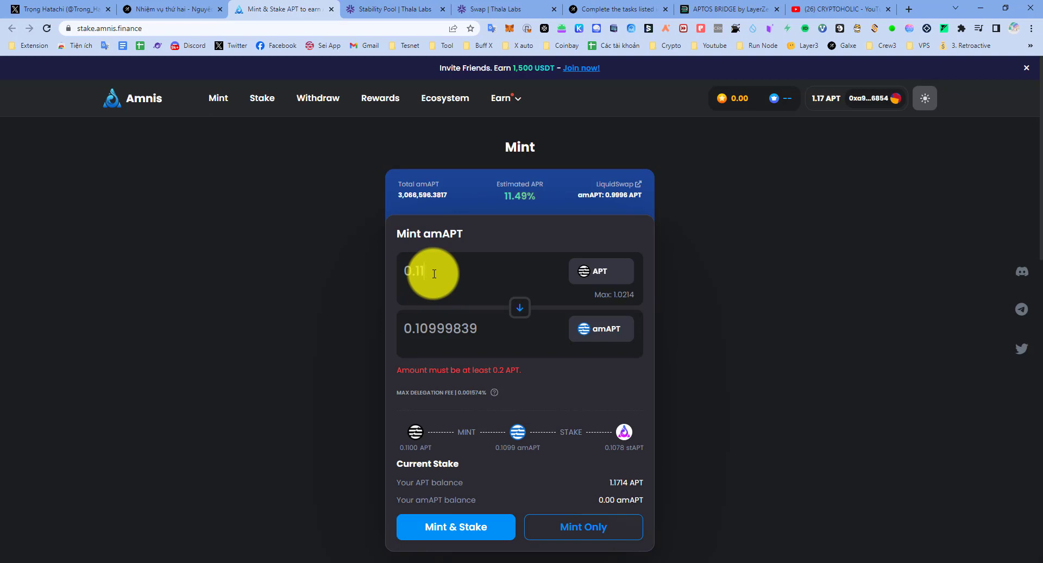
Set the amount to 0.21 APT, mint and stake it with wallet approval, and dismiss the transaction message.
key(BackSpace)
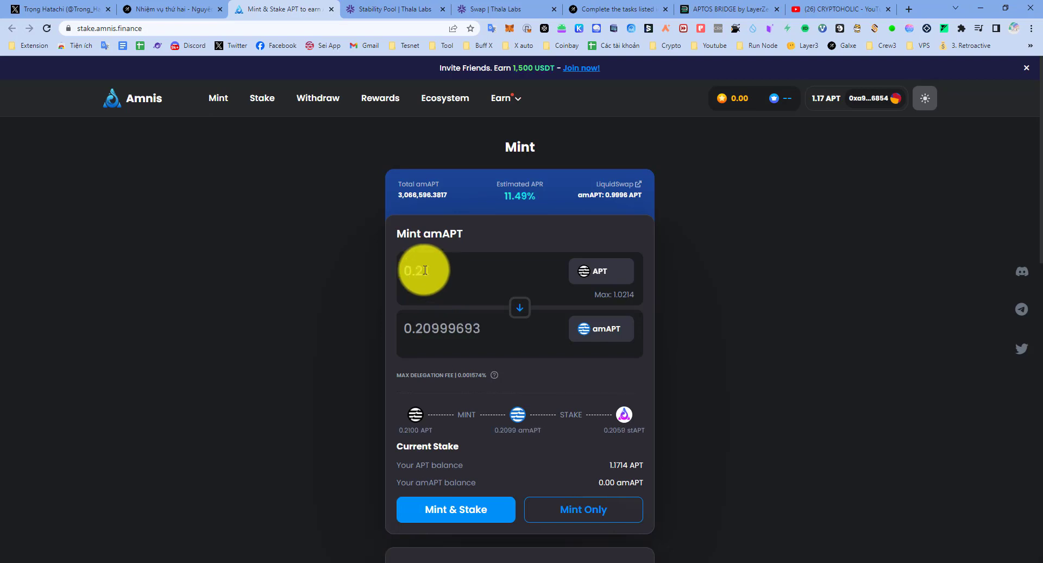
click(445, 508)
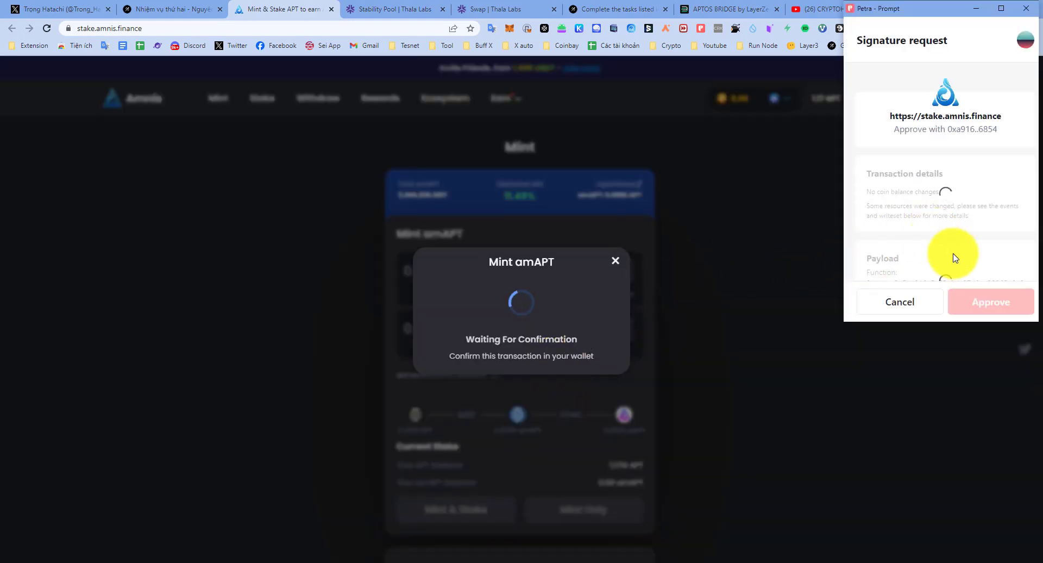
click(998, 303)
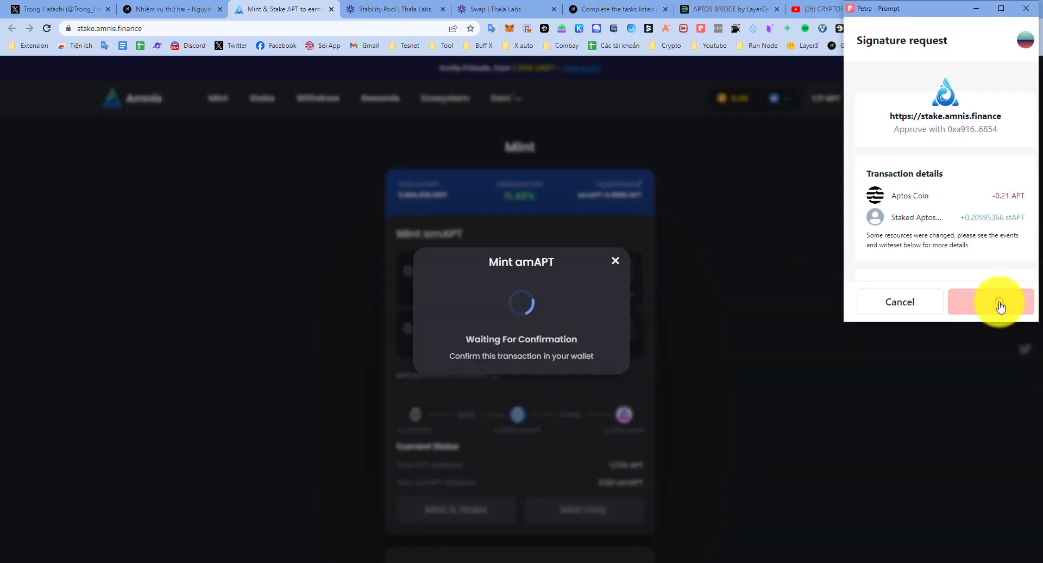
scroll(989, 271, down, 5)
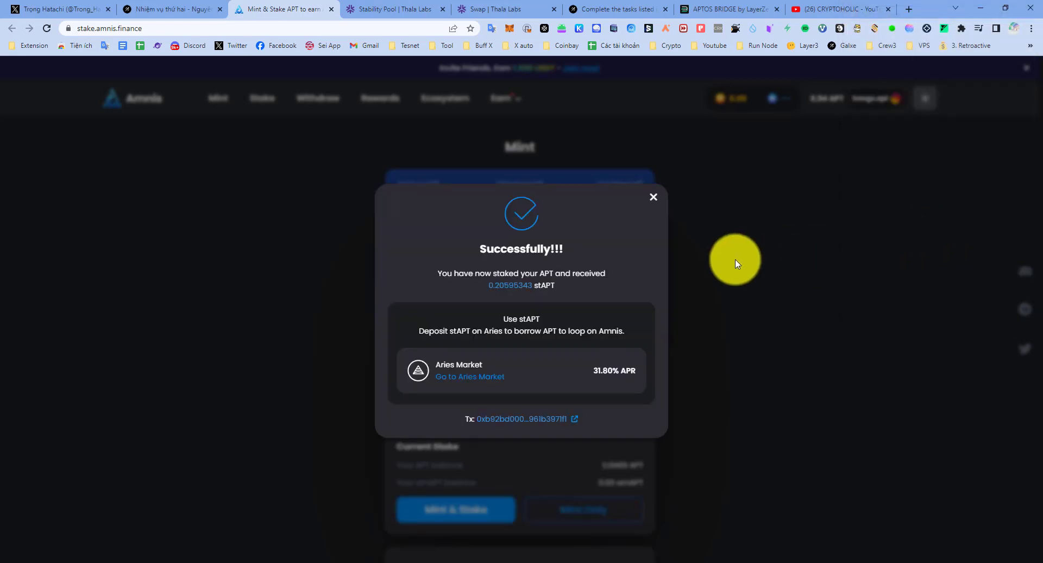
drag(522, 251, 675, 217)
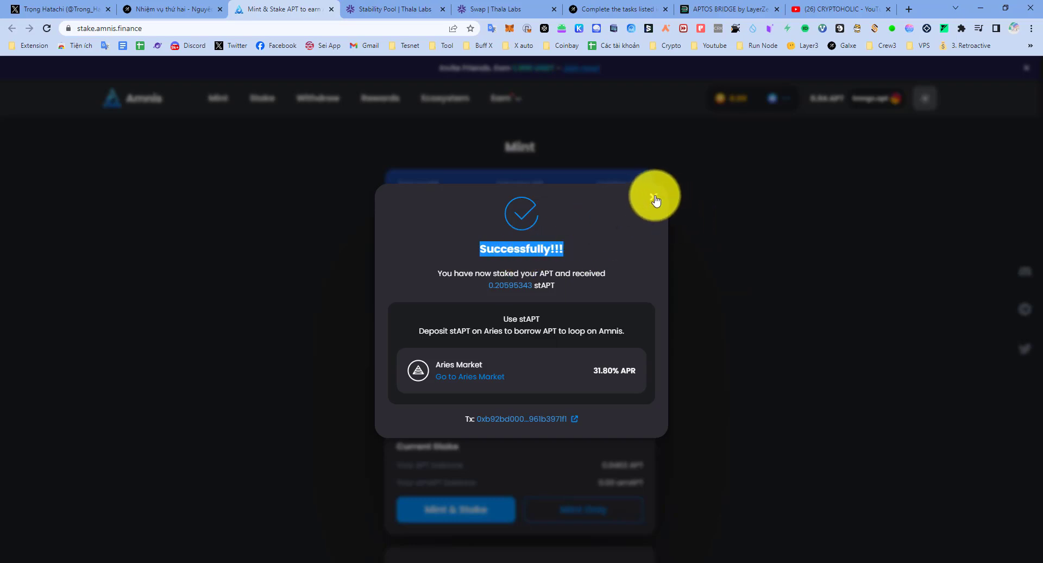
click(653, 198)
Examine the Amnis Mint page's route from APT through amAPT to stAPT.
scroll(706, 287, down, 2)
scroll(706, 286, up, 2)
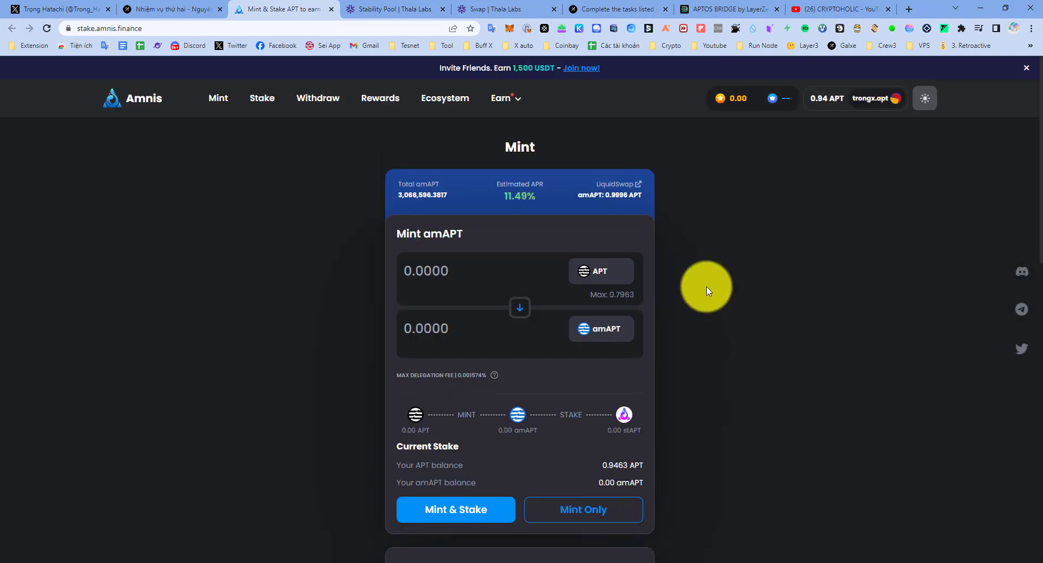
scroll(706, 290, down, 3)
scroll(707, 289, up, 3)
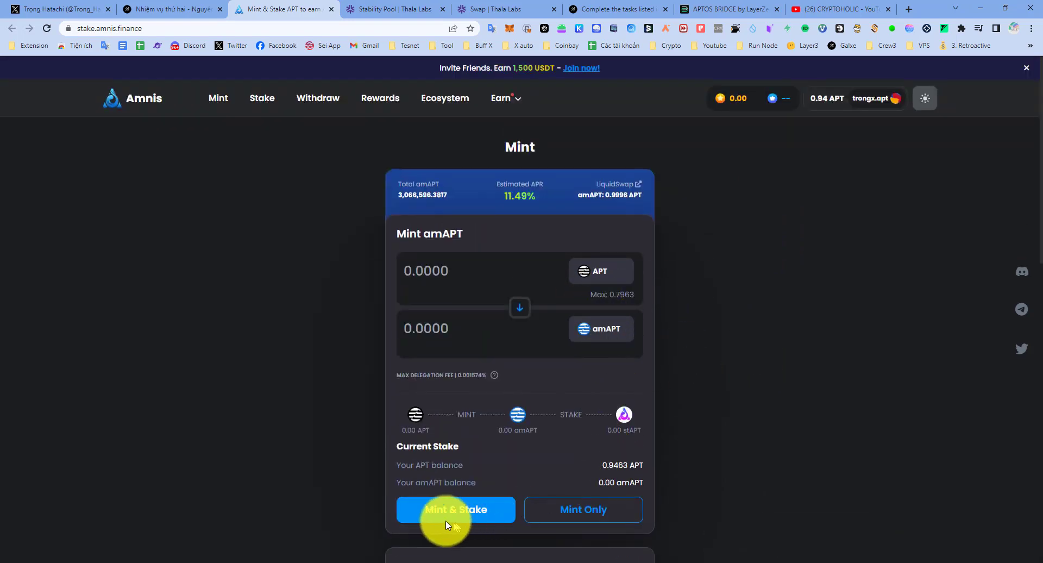
click(645, 431)
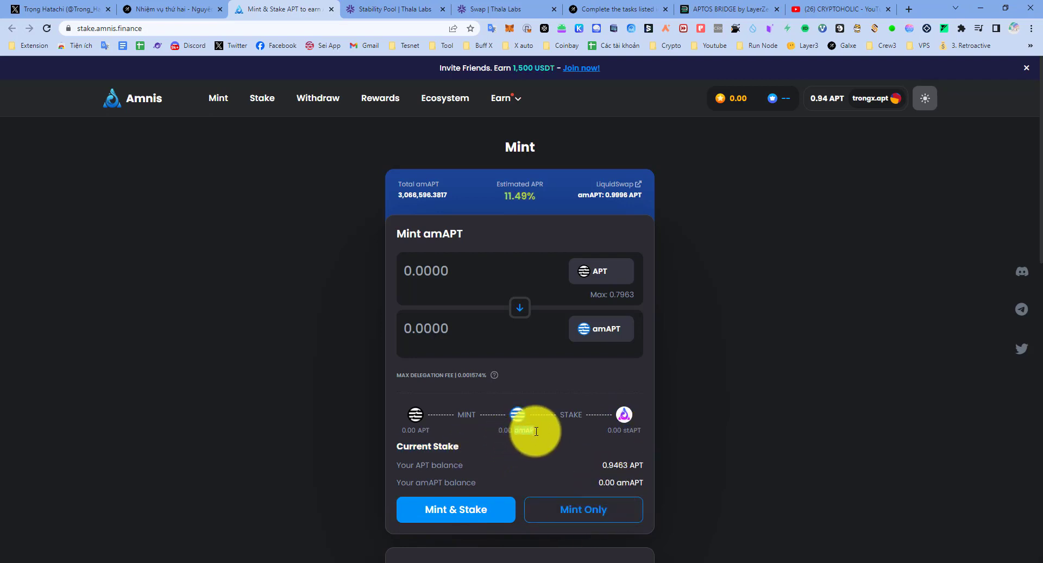
click(585, 445)
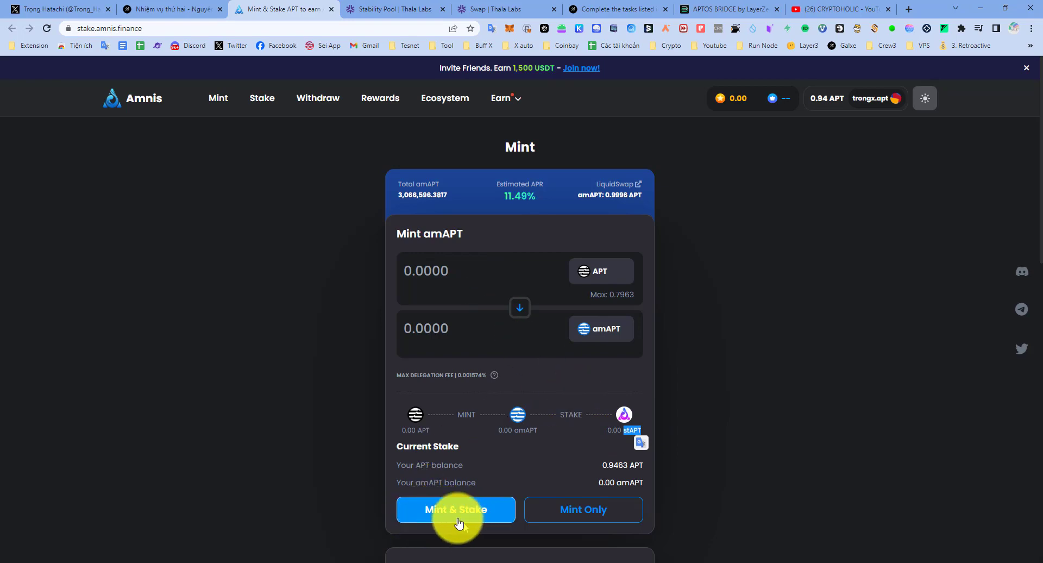
Return to the Galxe quest, recheck task 3's stAPT text, and open task 4's Econia trade link, closing the Risk Warning page.
click(174, 10)
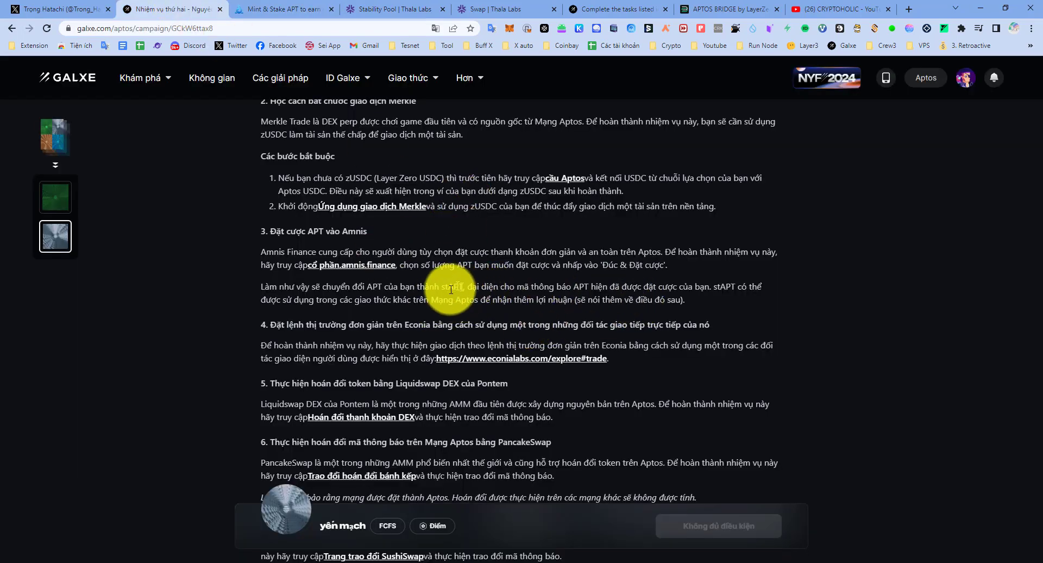
drag(442, 288, 458, 285)
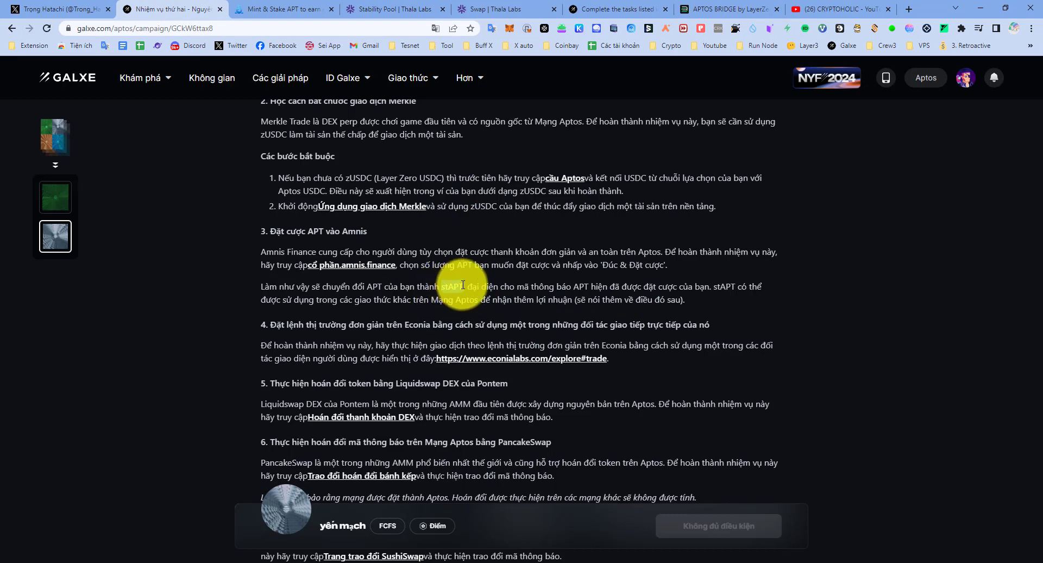
click(452, 288)
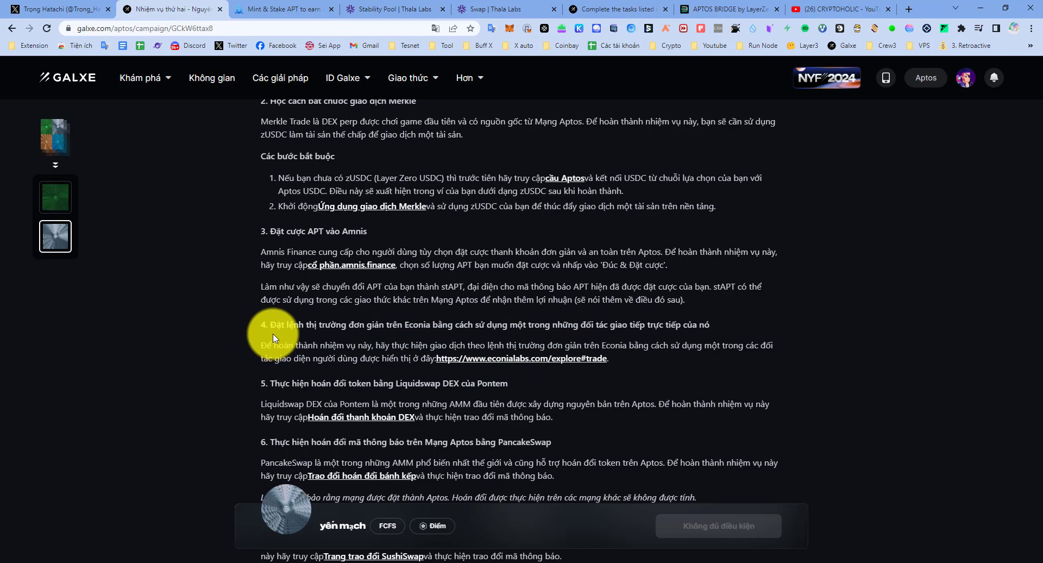
click(497, 358)
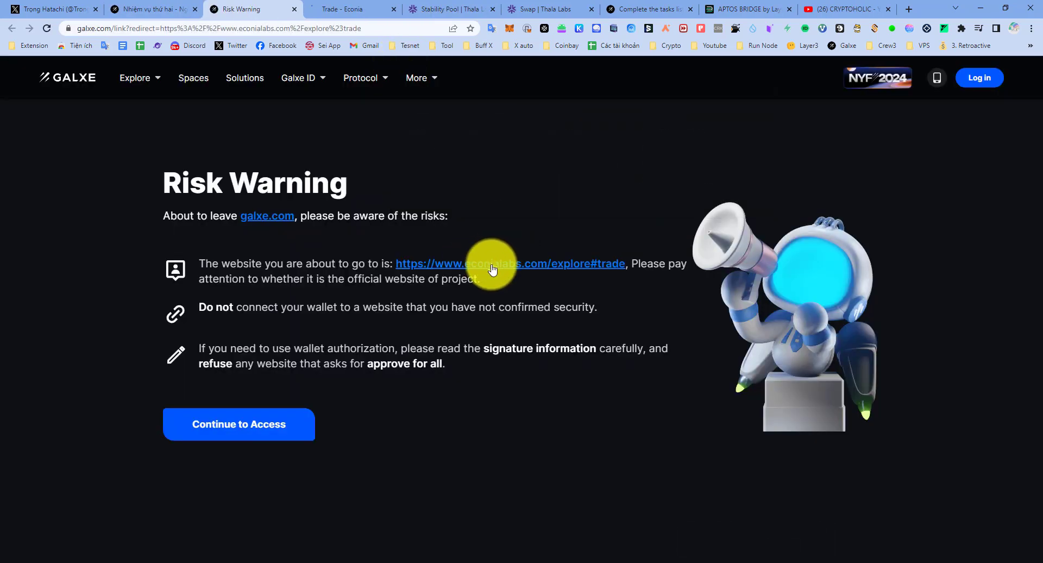
click(326, 9)
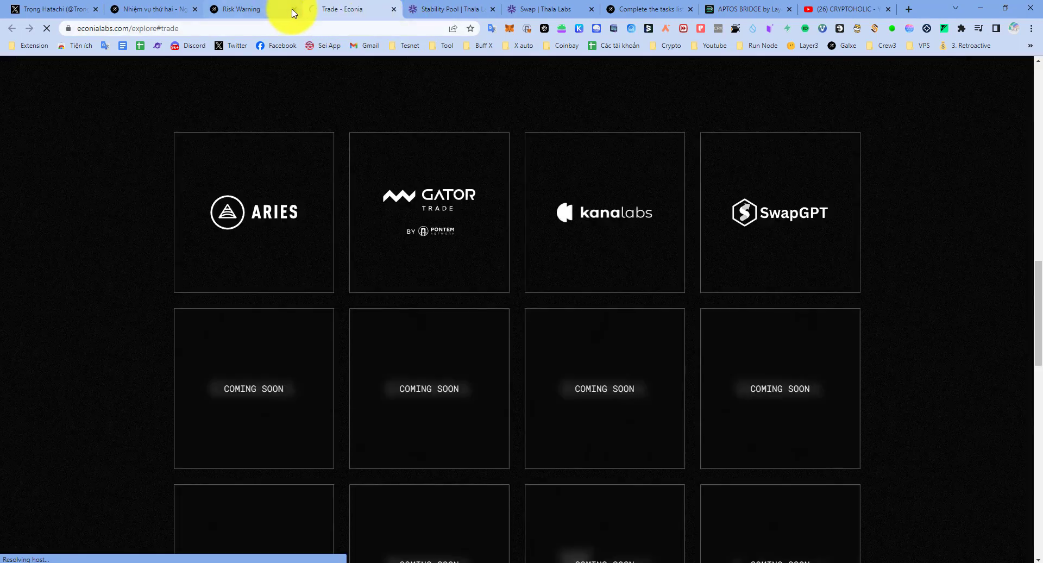
click(293, 9)
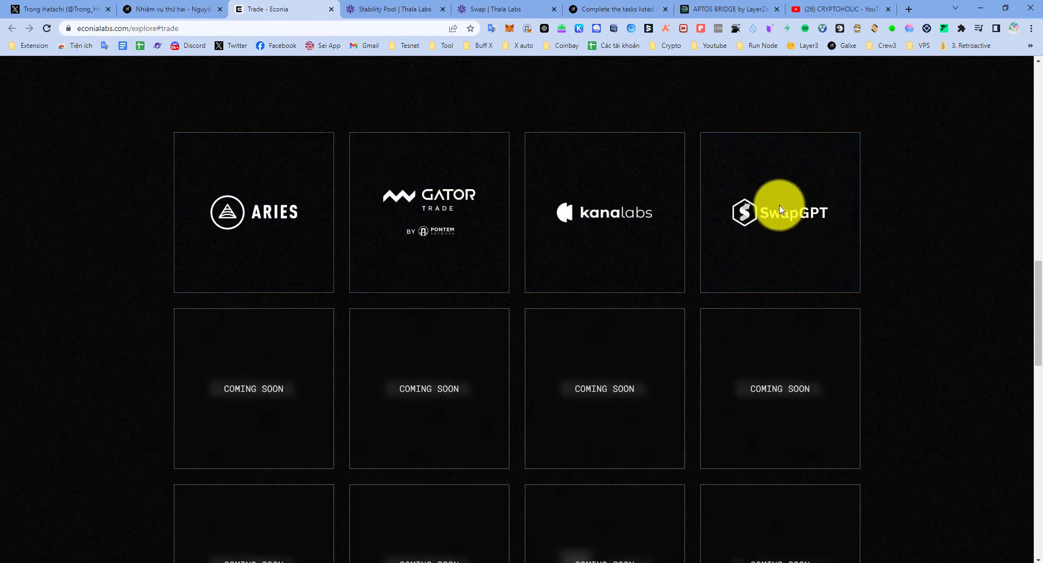
Open SwapGPT's trading site from the Econia partner list and connect the Petra wallet to it.
click(771, 165)
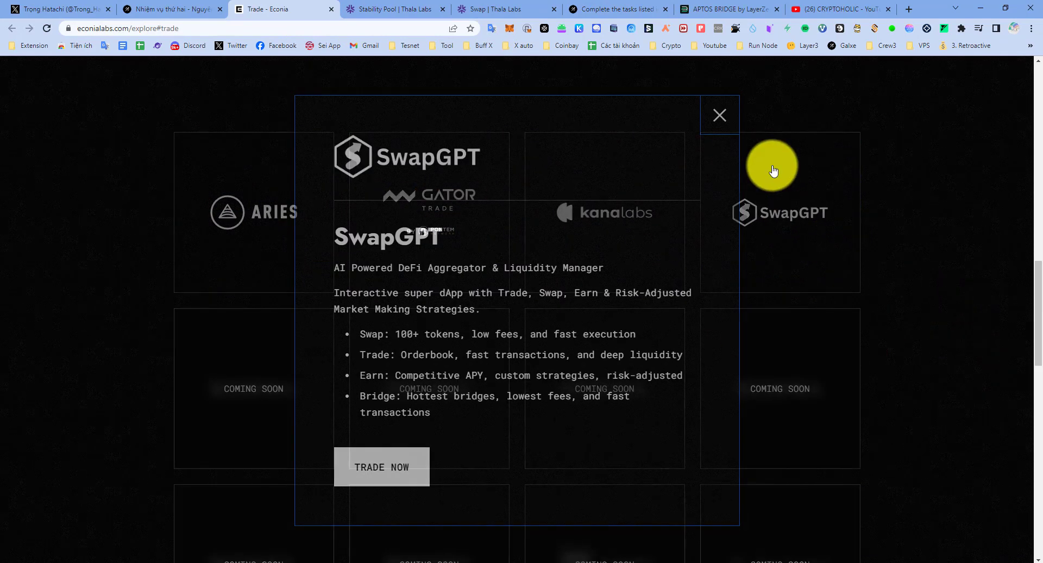
click(414, 467)
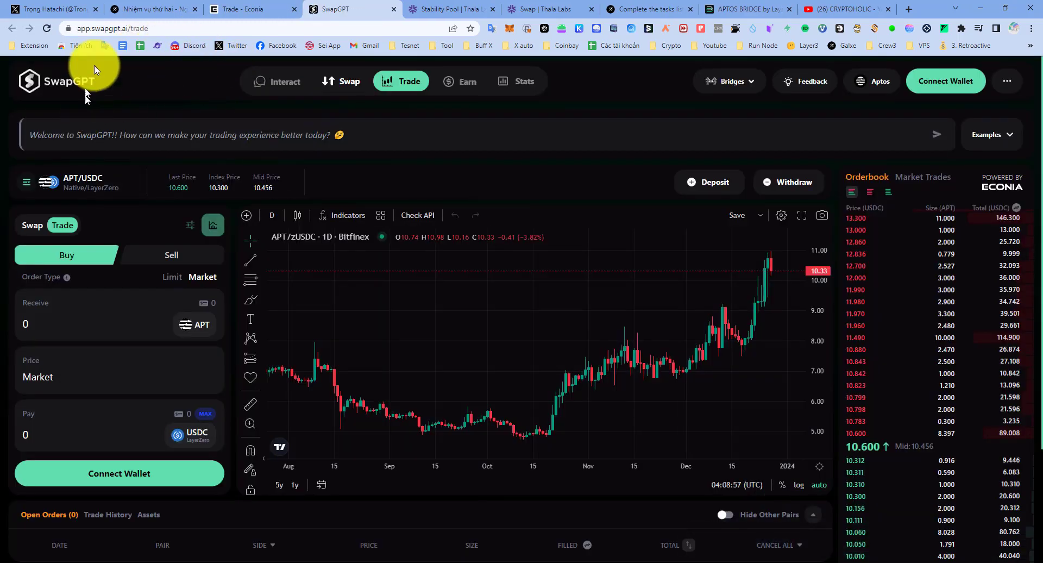
click(935, 84)
click(527, 223)
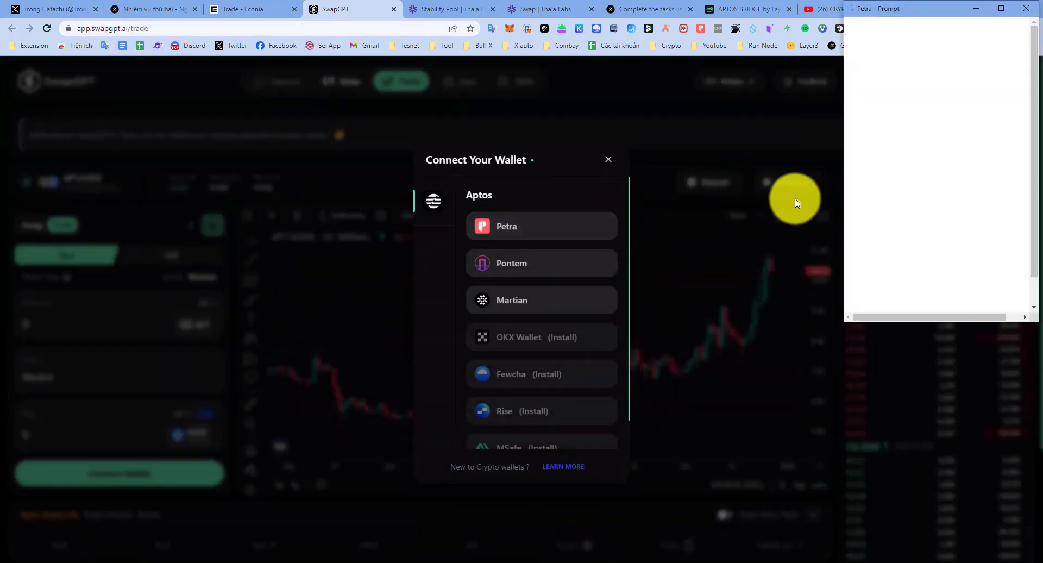
click(1009, 305)
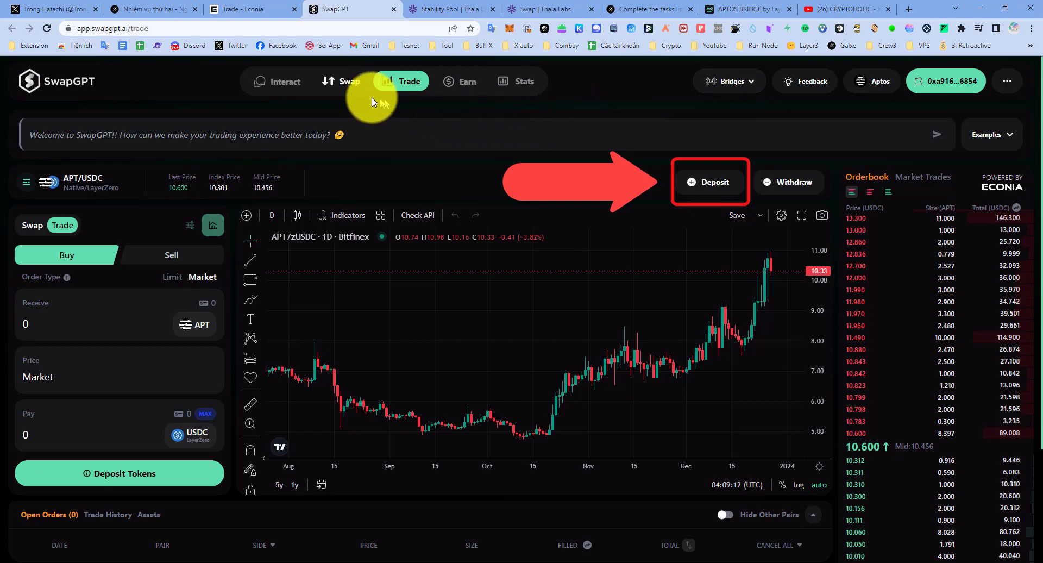
Deposit 50% of the wallet's USDC, 17.784131 USDC, into the APT/USDC market account, approve it in the wallet and close the deposit dialog.
click(712, 181)
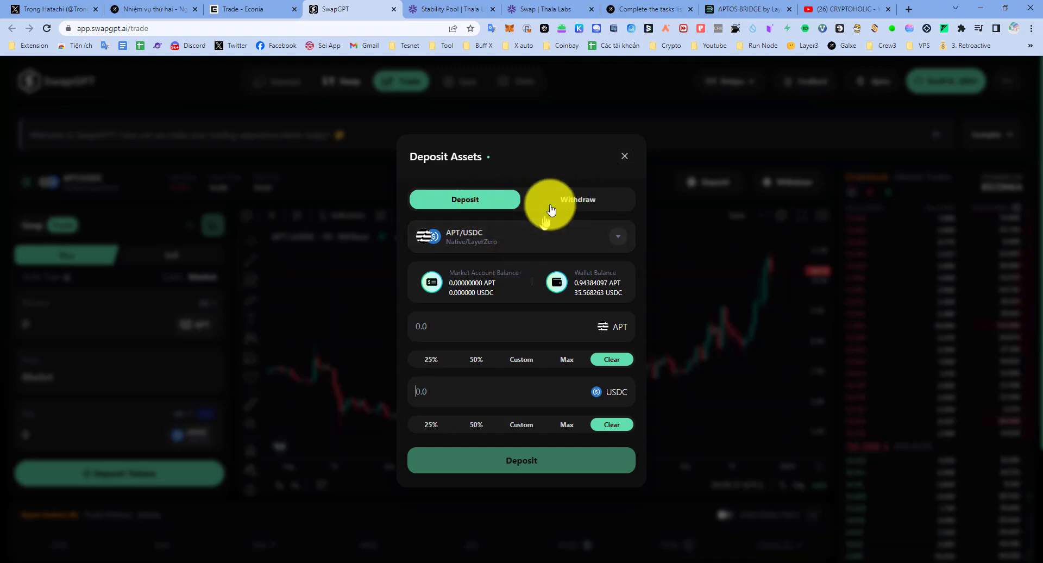
click(637, 390)
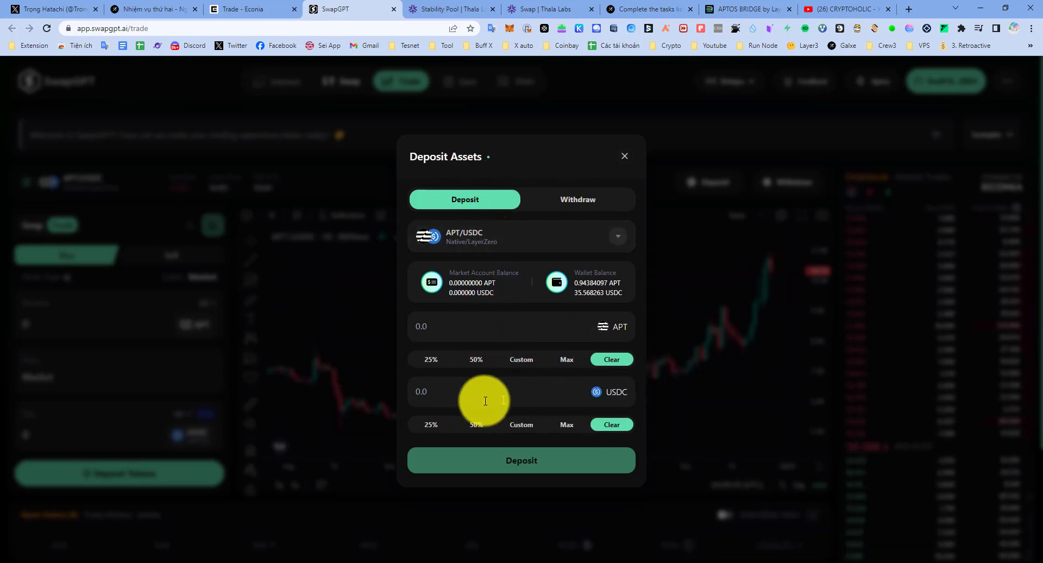
click(476, 426)
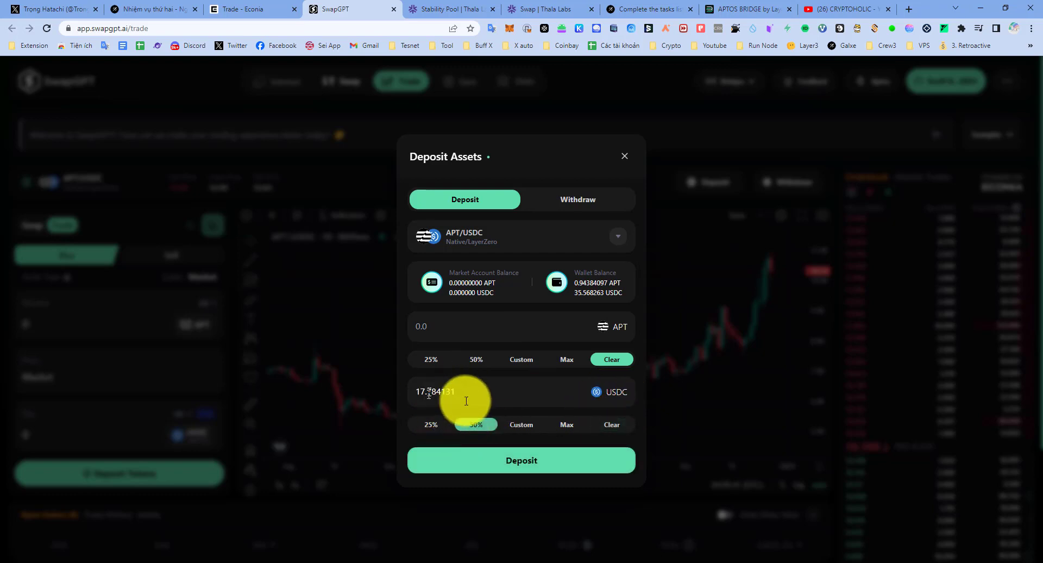
click(551, 462)
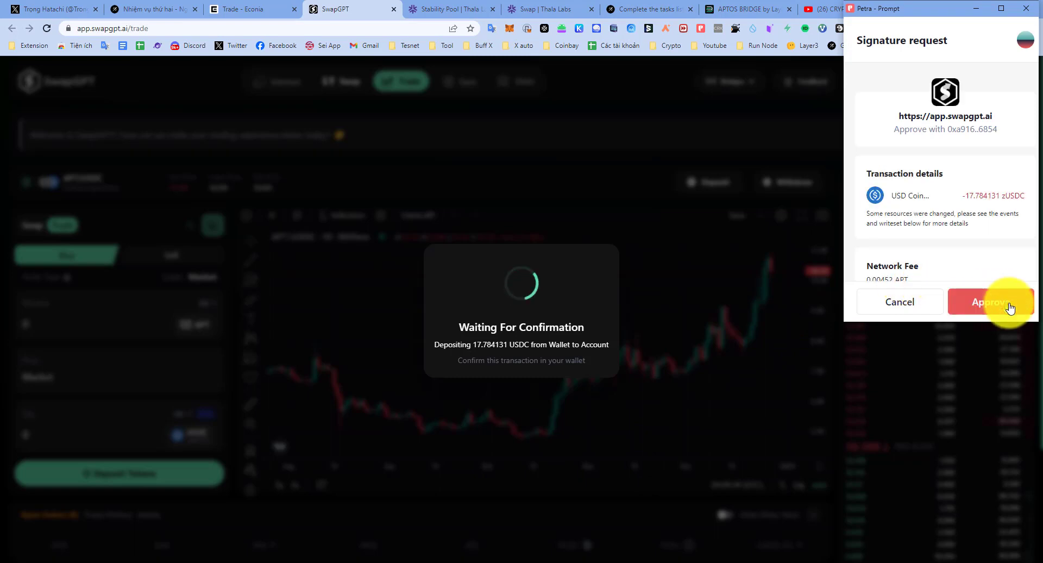
click(1003, 299)
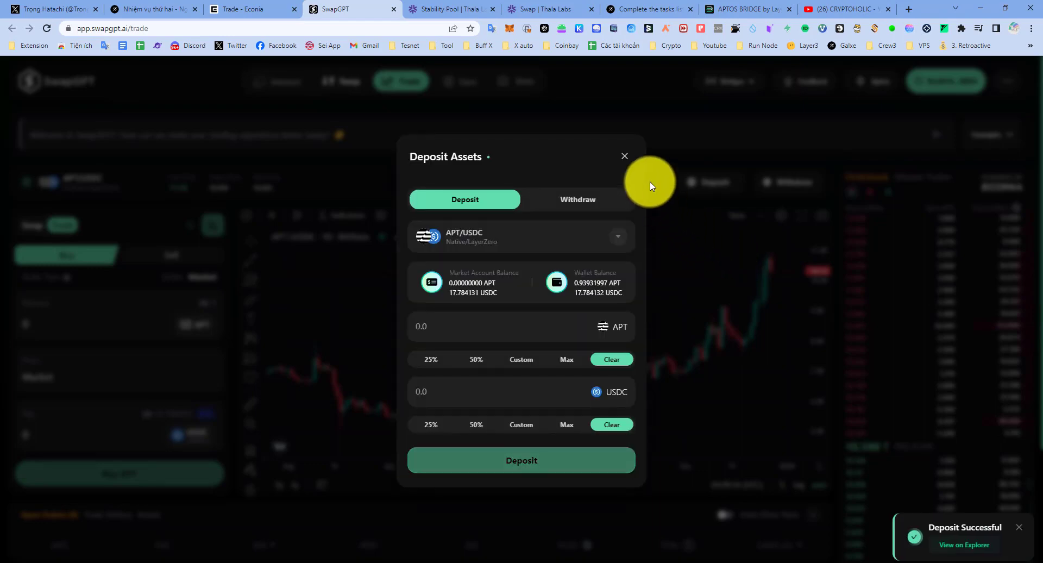
click(625, 157)
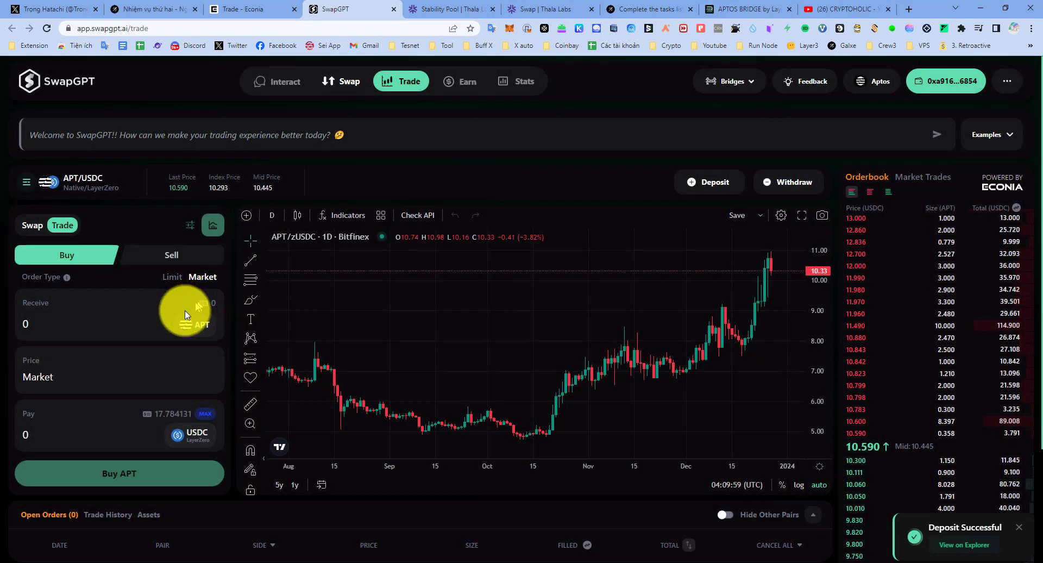
Place a market buy order for APT paying 11 USDC and approve it in the wallet.
click(205, 416)
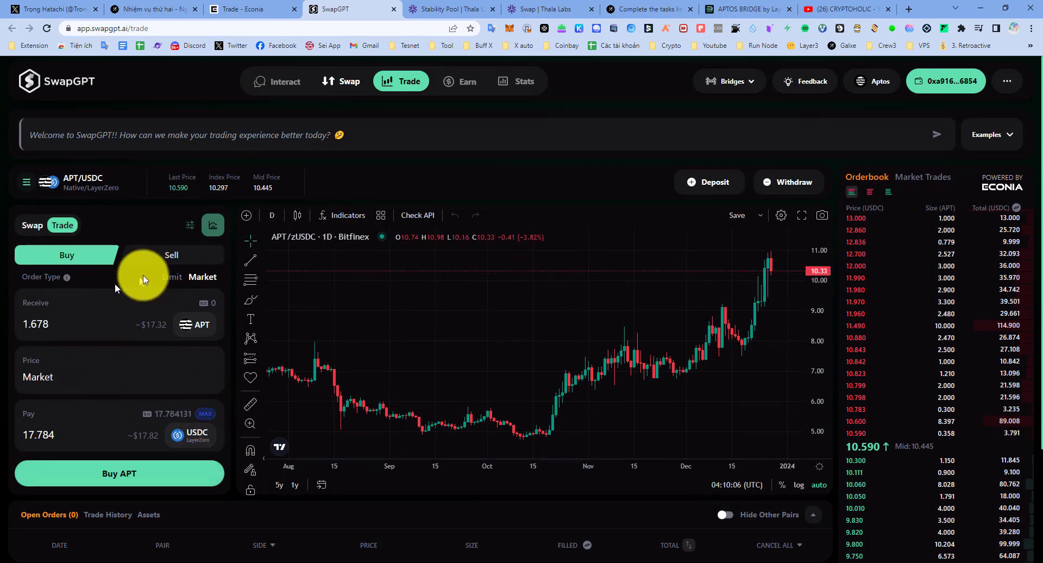
click(170, 253)
click(71, 254)
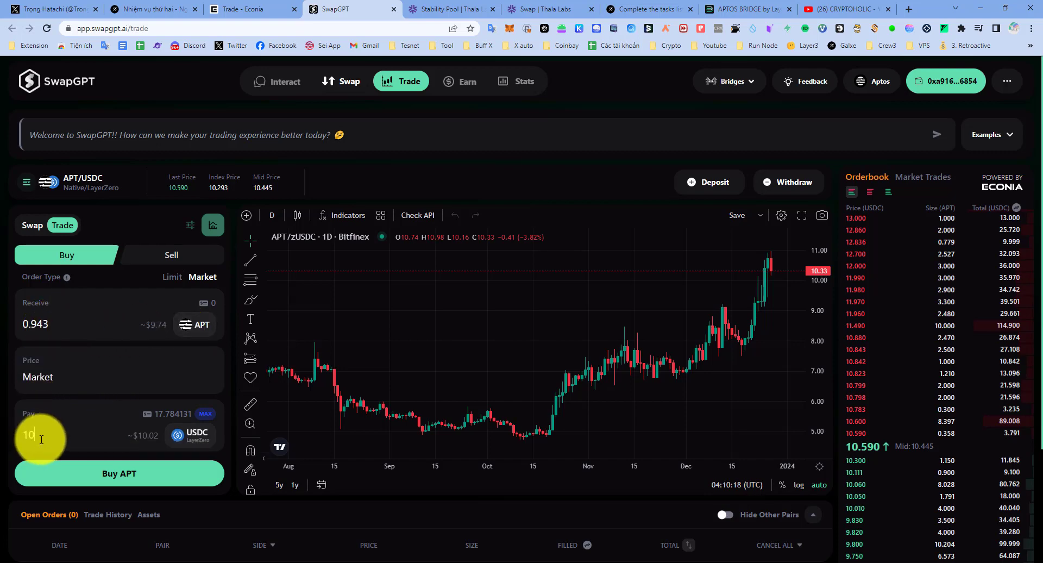
key(BackSpace)
text(1)
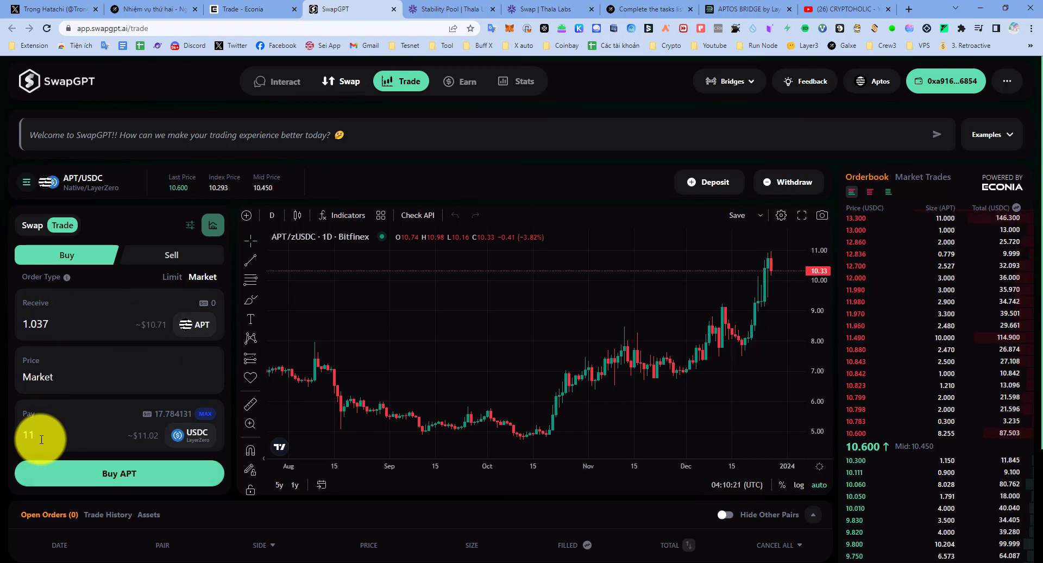
click(128, 484)
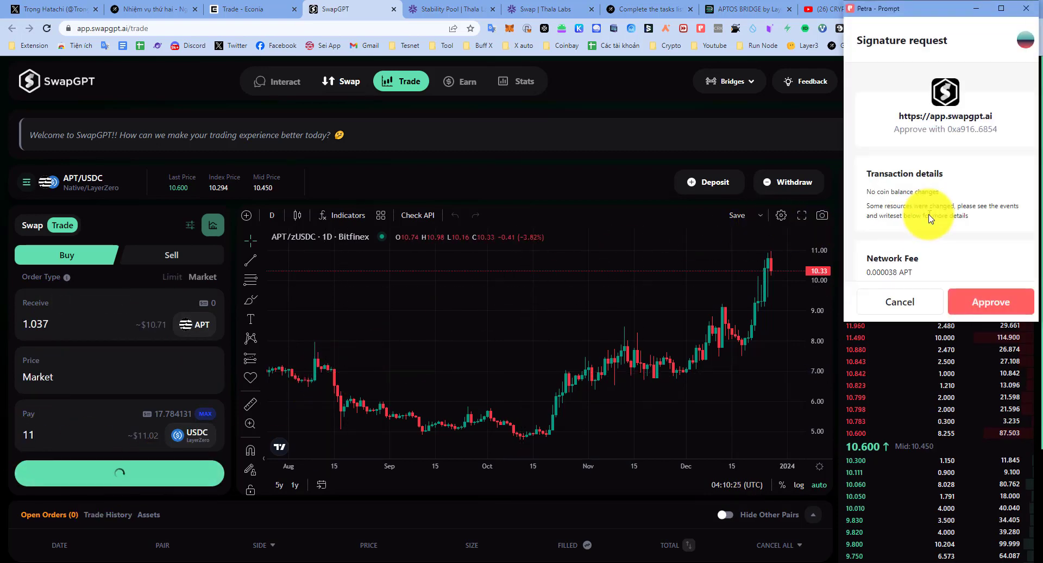
scroll(987, 273, down, 3)
click(986, 303)
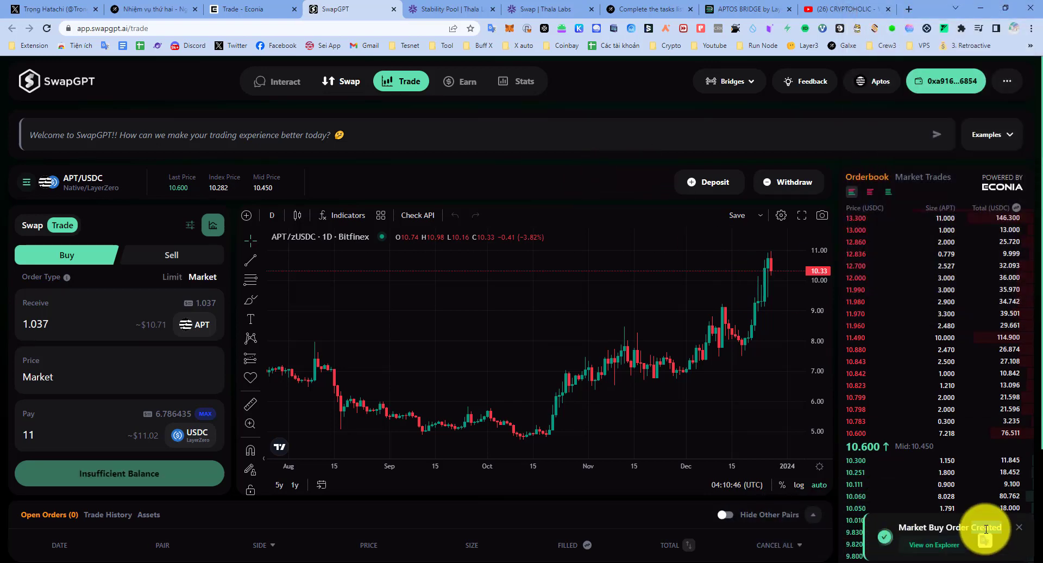
Examine the open orders and the connected wallet's APT/USDC market account balances.
scroll(654, 429, down, 3)
scroll(1029, 289, down, 3)
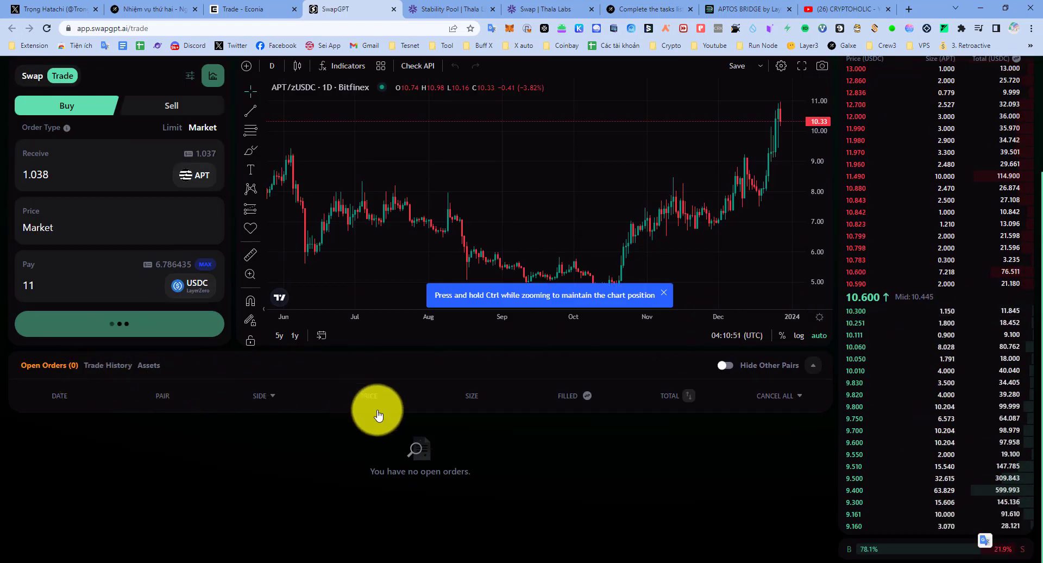
scroll(378, 416, up, 3)
scroll(377, 409, down, 2)
scroll(610, 482, down, 3)
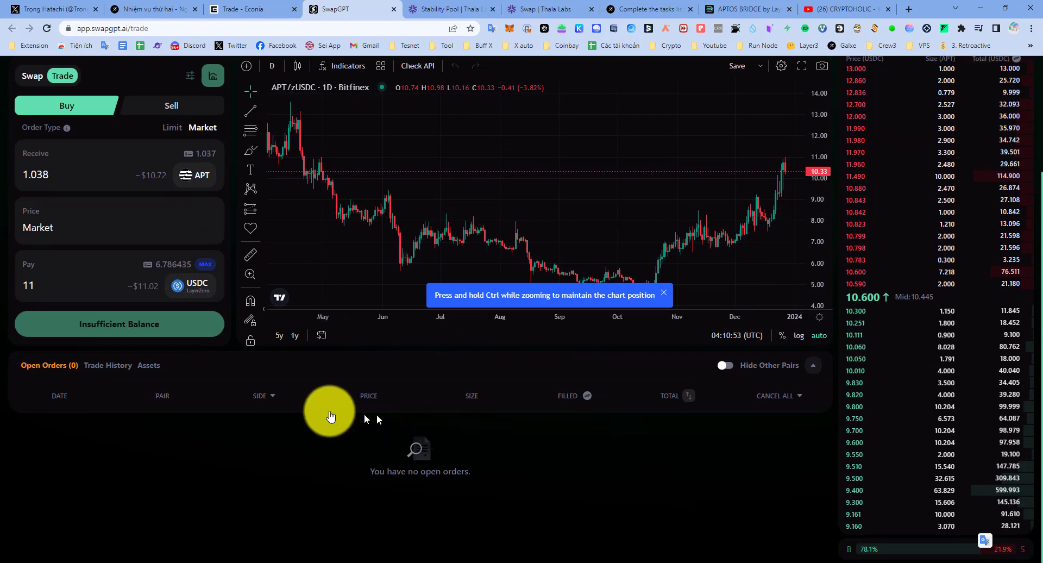
scroll(239, 408, up, 3)
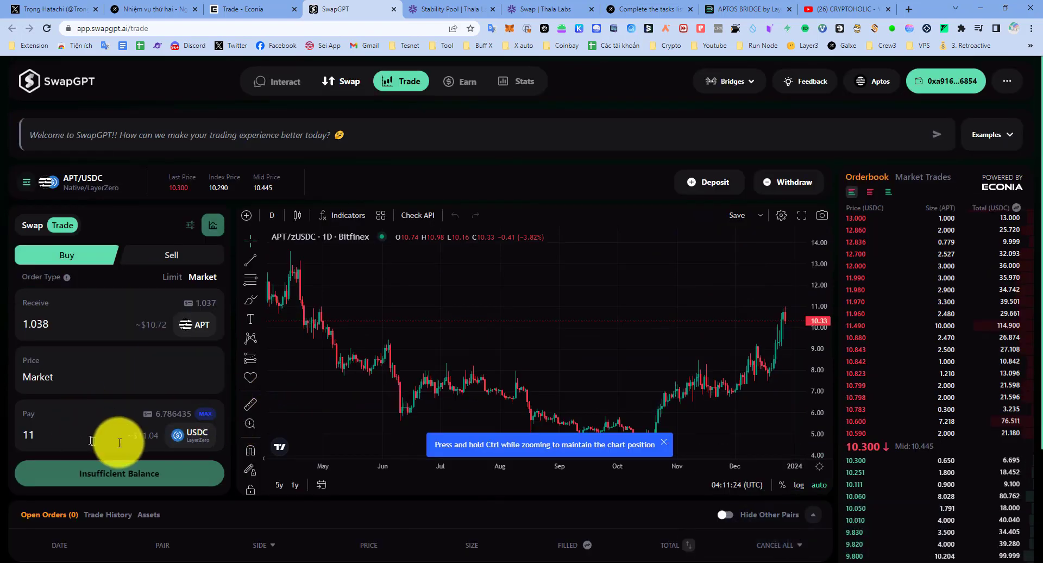
scroll(331, 412, down, 2)
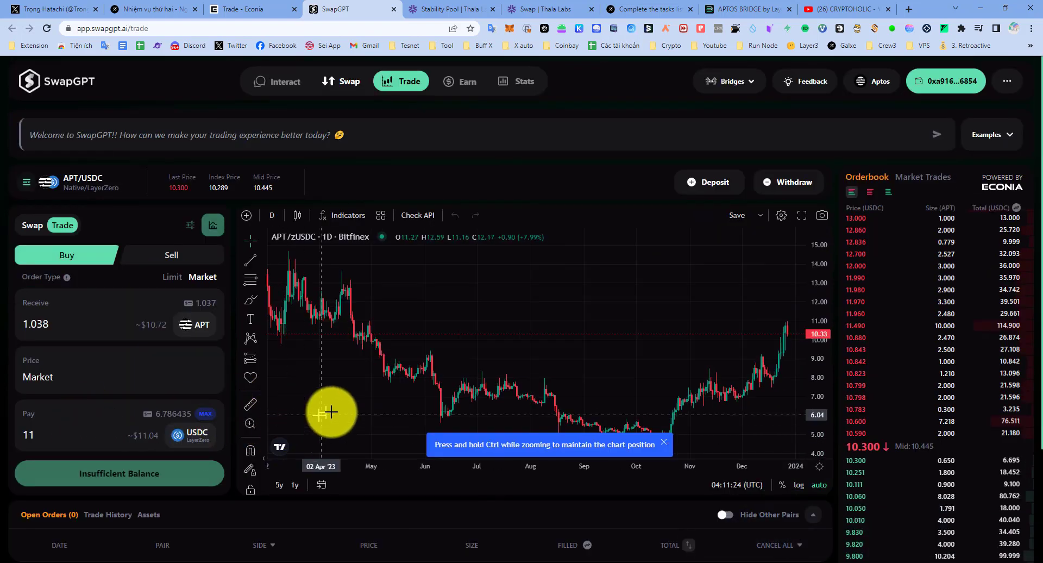
click(943, 86)
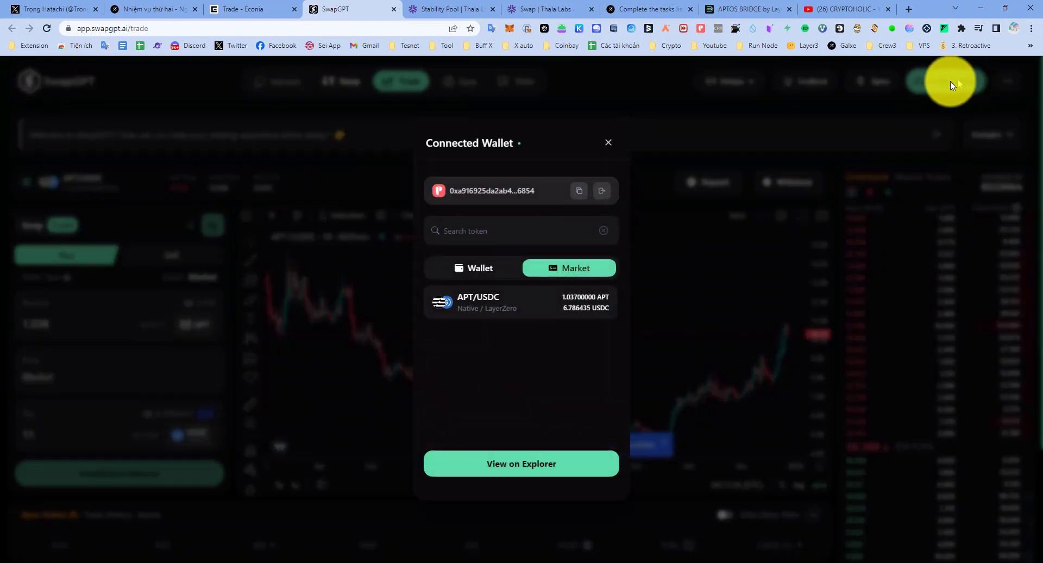
click(485, 274)
click(570, 268)
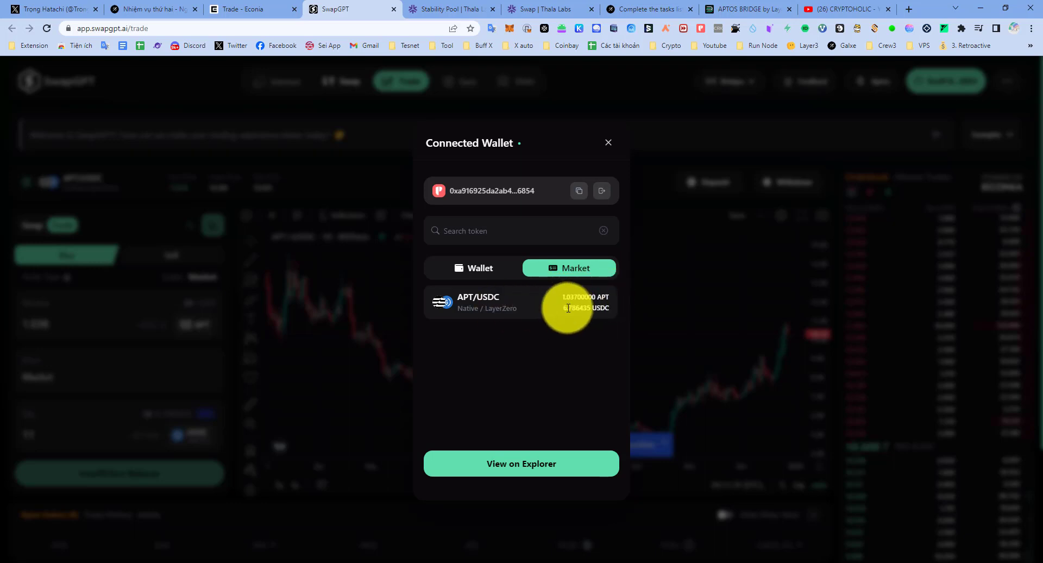
drag(568, 309, 601, 308)
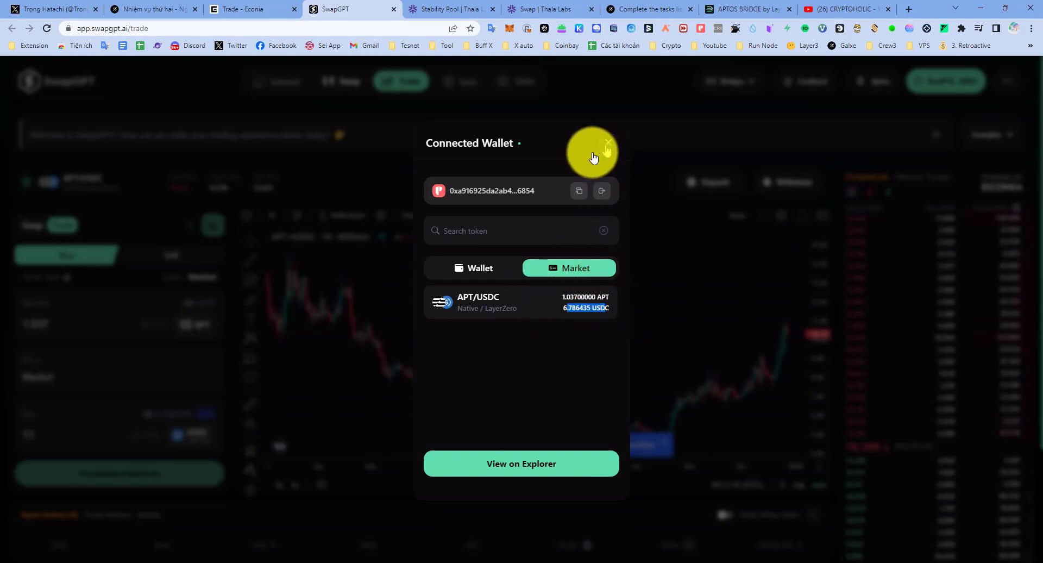
click(608, 142)
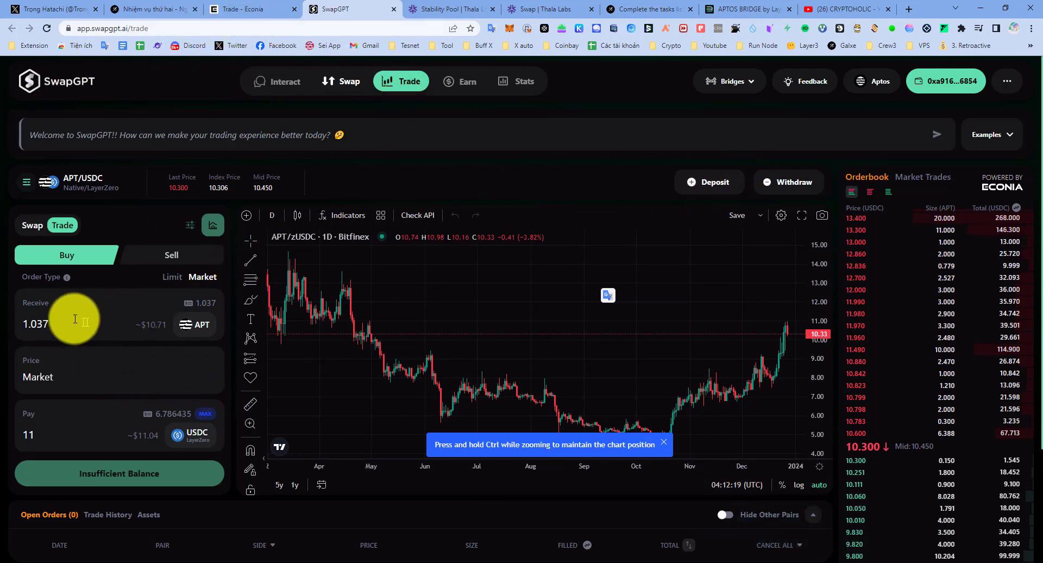
Place a market sell order for the maximum 1.037 APT and approve it in the wallet.
click(186, 254)
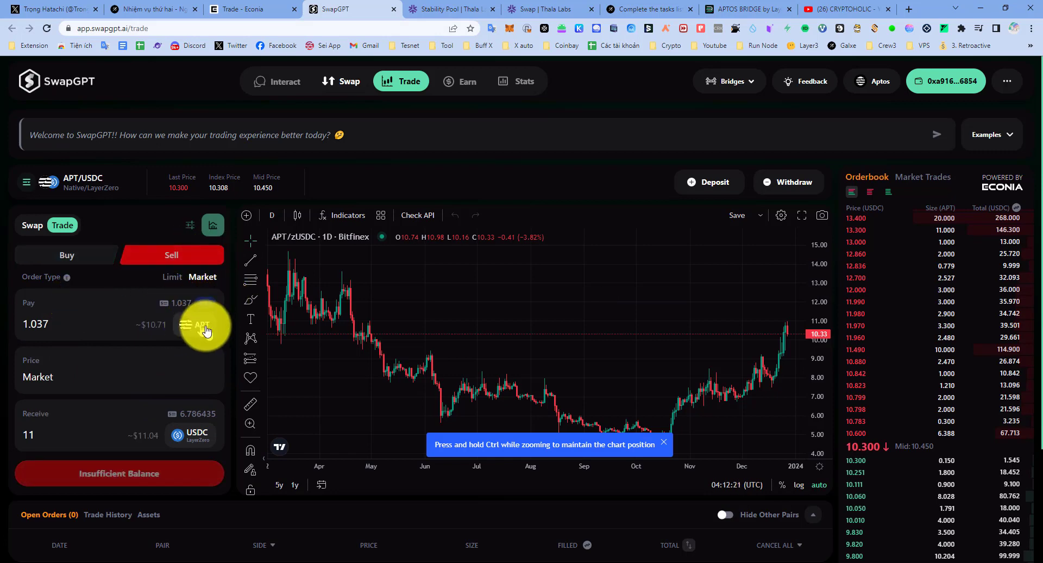
click(207, 304)
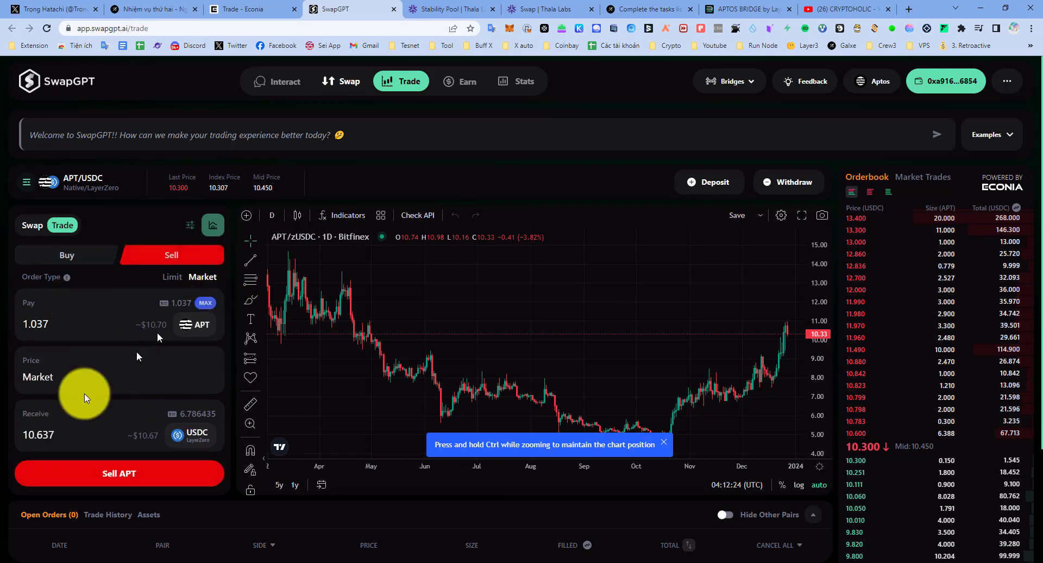
click(167, 468)
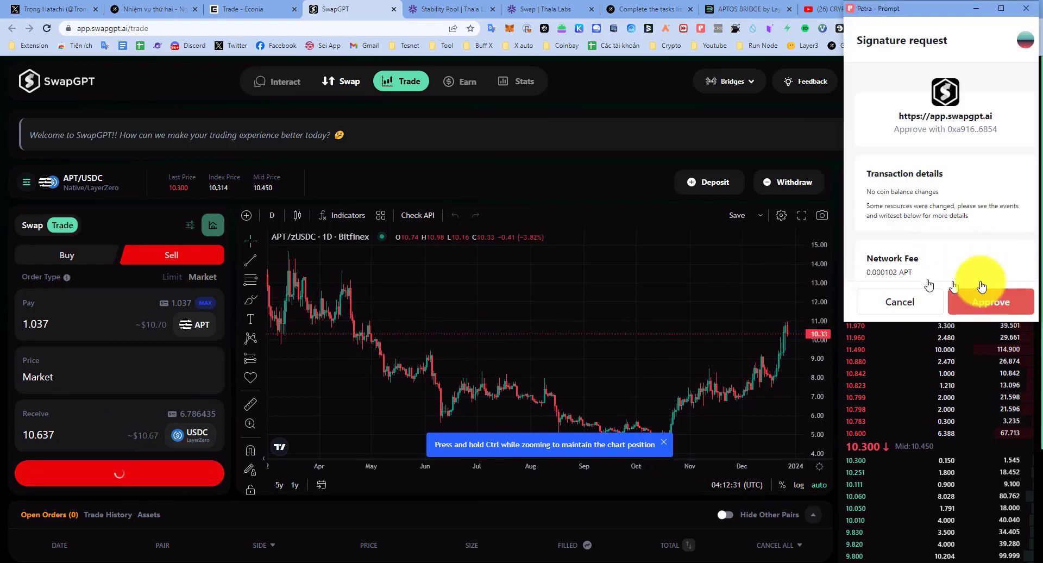
click(1001, 311)
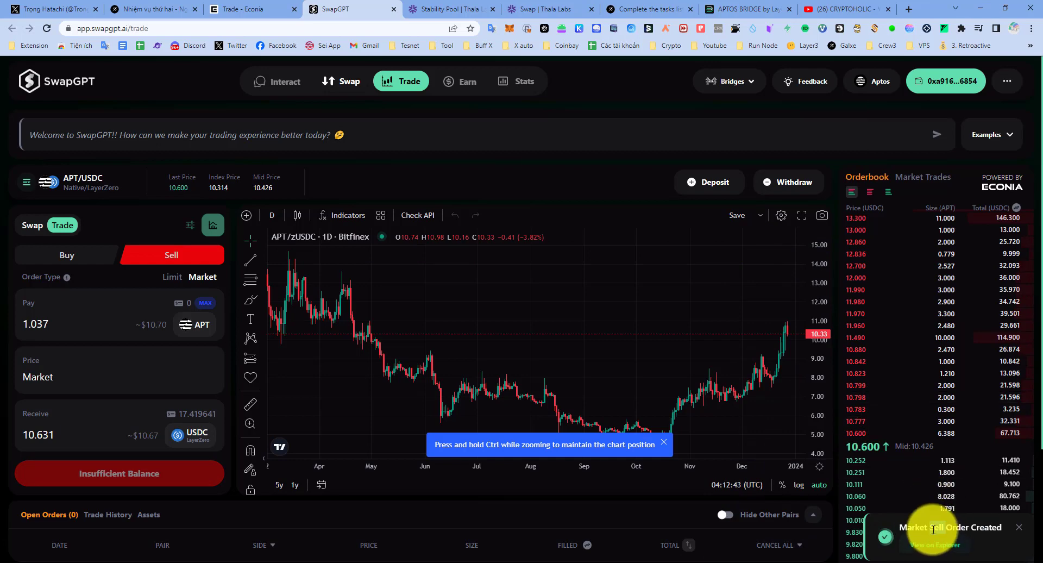
Withdraw the maximum 17.419641 USDC from the APT/USDC market account, approve it in the wallet and close the withdrawal dialog.
click(788, 184)
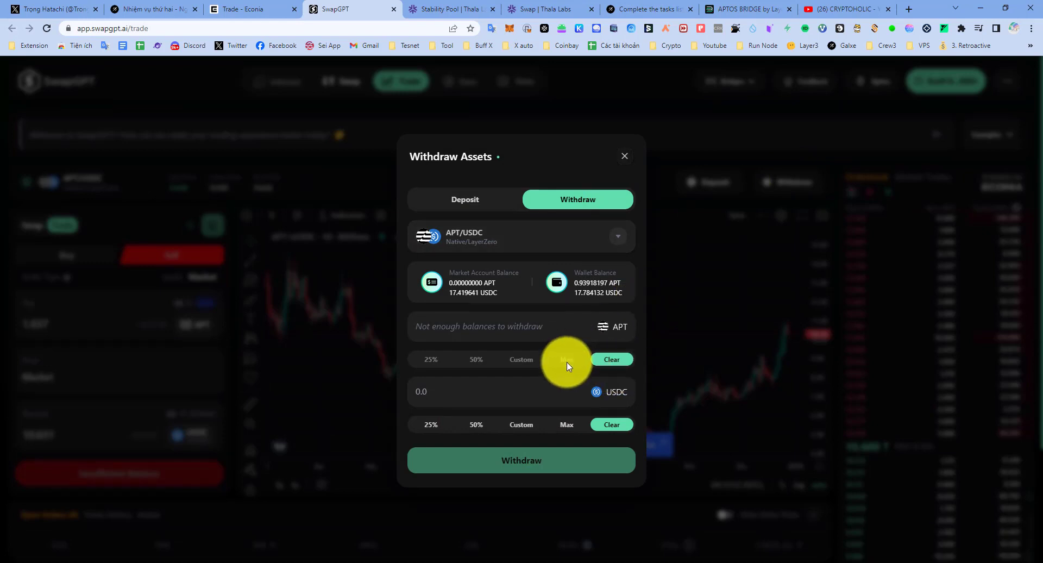
click(568, 426)
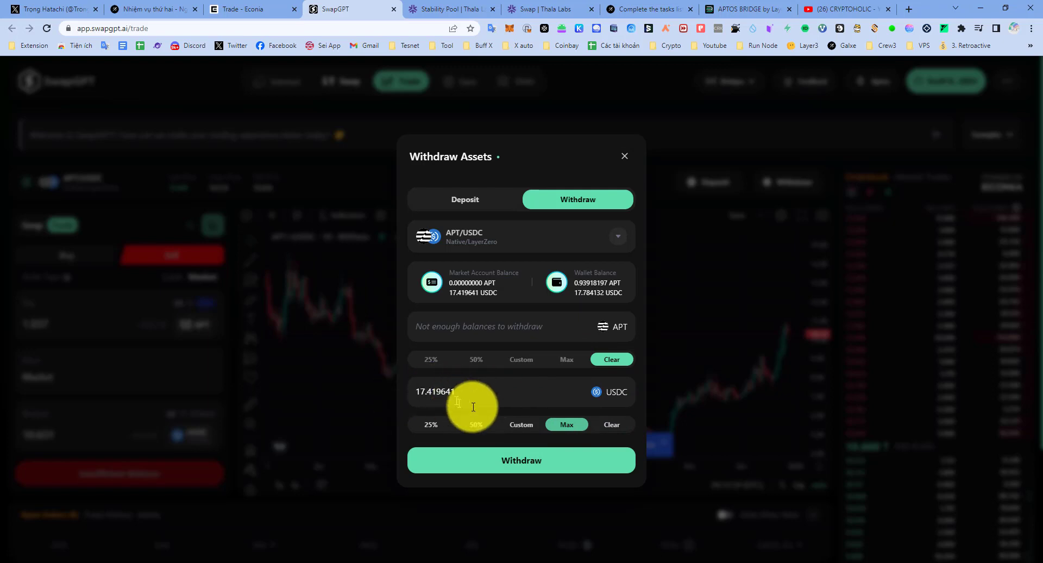
click(549, 463)
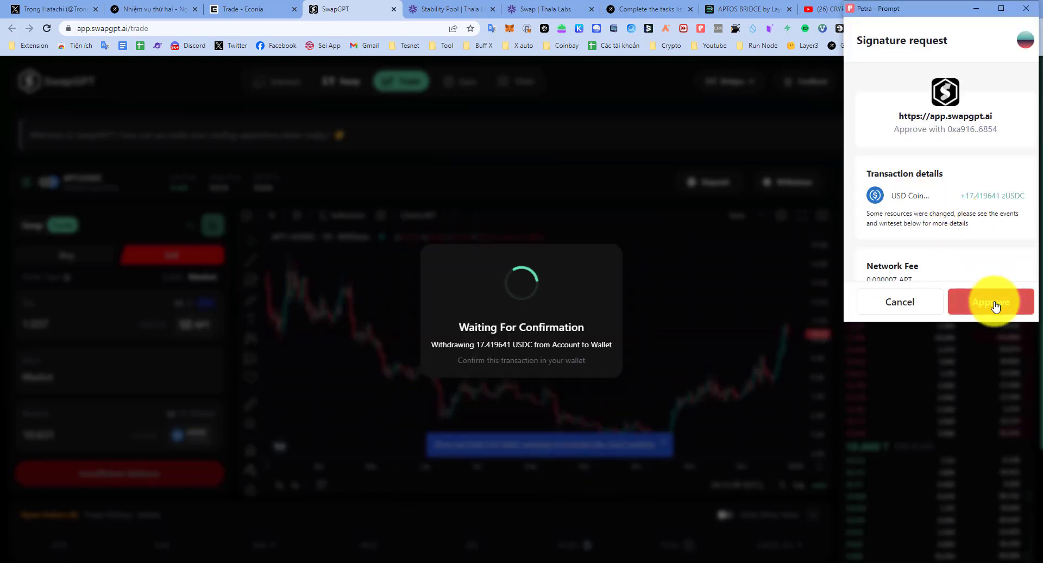
click(995, 306)
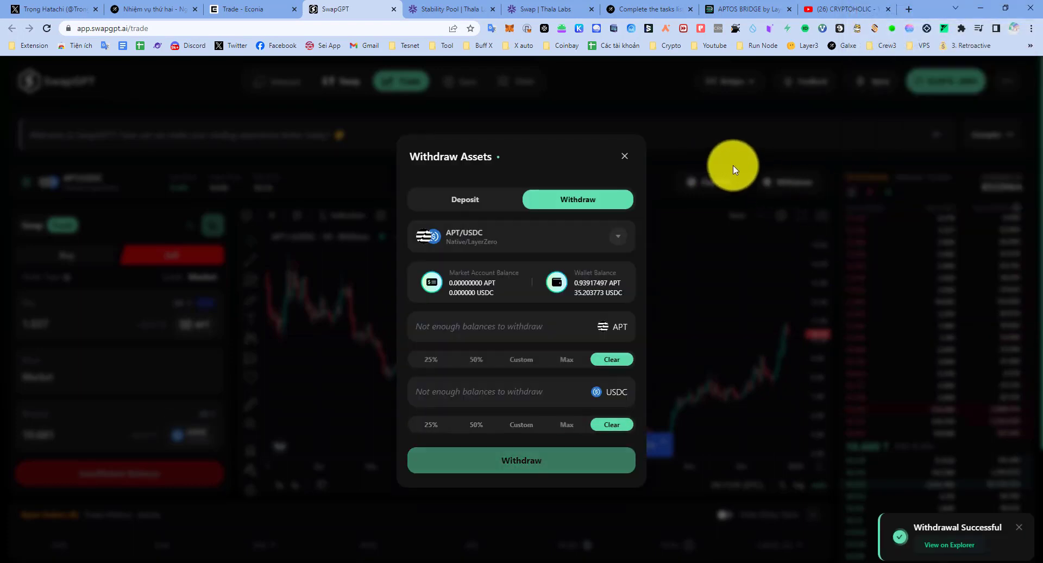
click(625, 156)
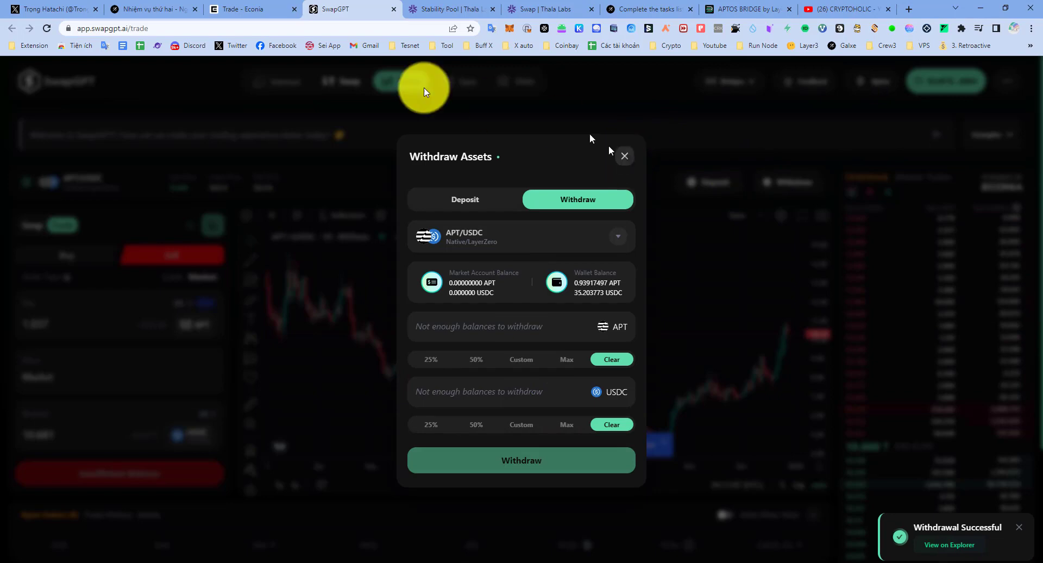
Close the SwapGPT, Econia and Aptos Bridge pages and return to task 5, the Liquidswap token swap, in the Galxe quest.
click(394, 10)
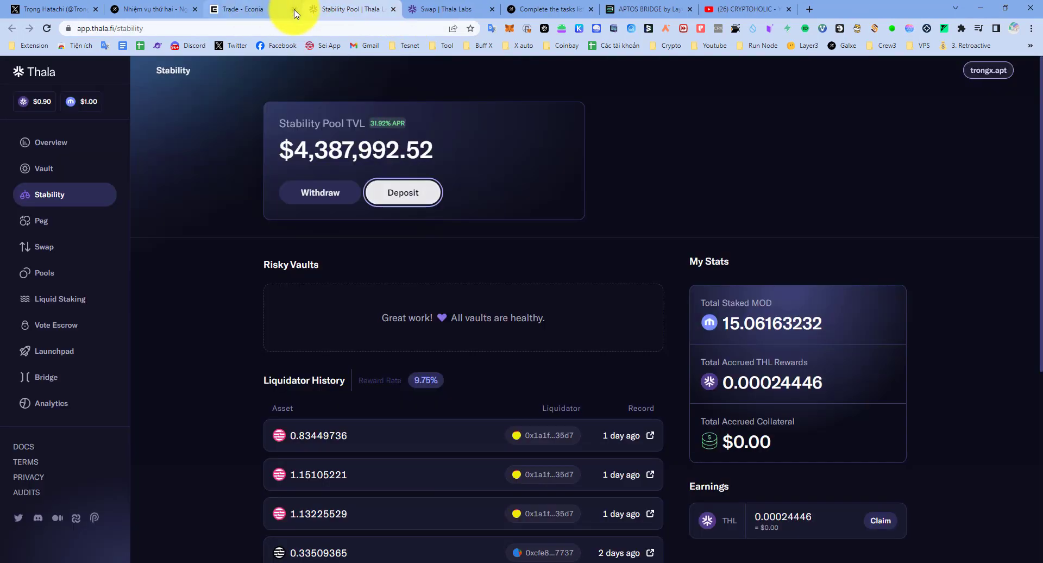
click(294, 10)
click(170, 8)
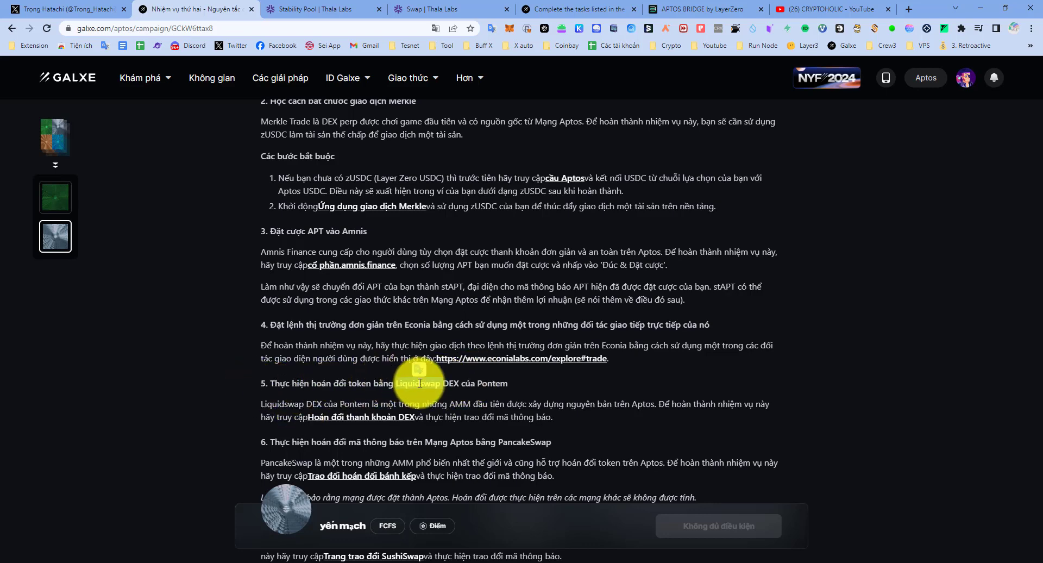
triple_click(463, 384)
click(463, 383)
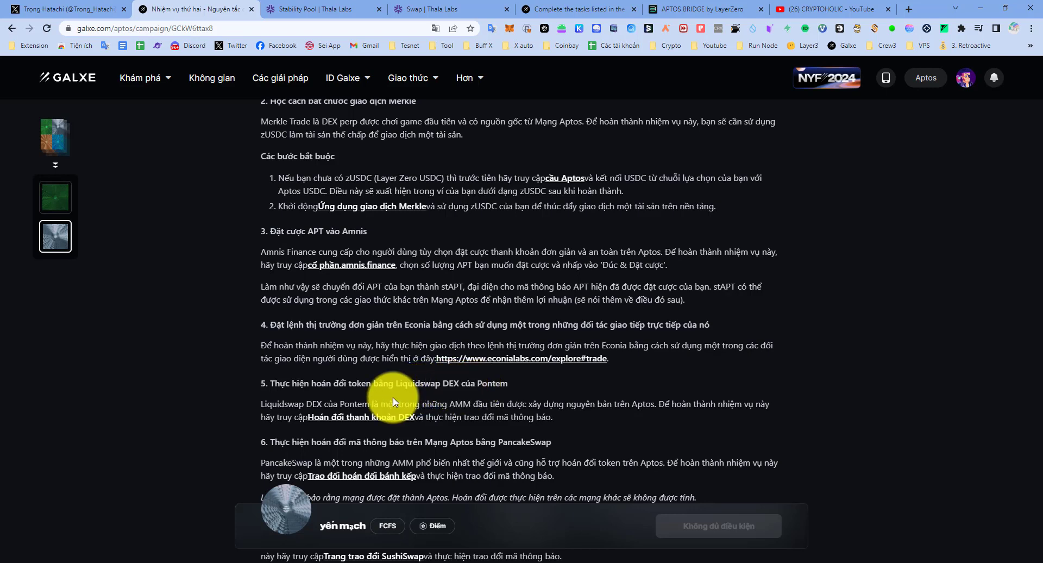
scroll(386, 394, down, 3)
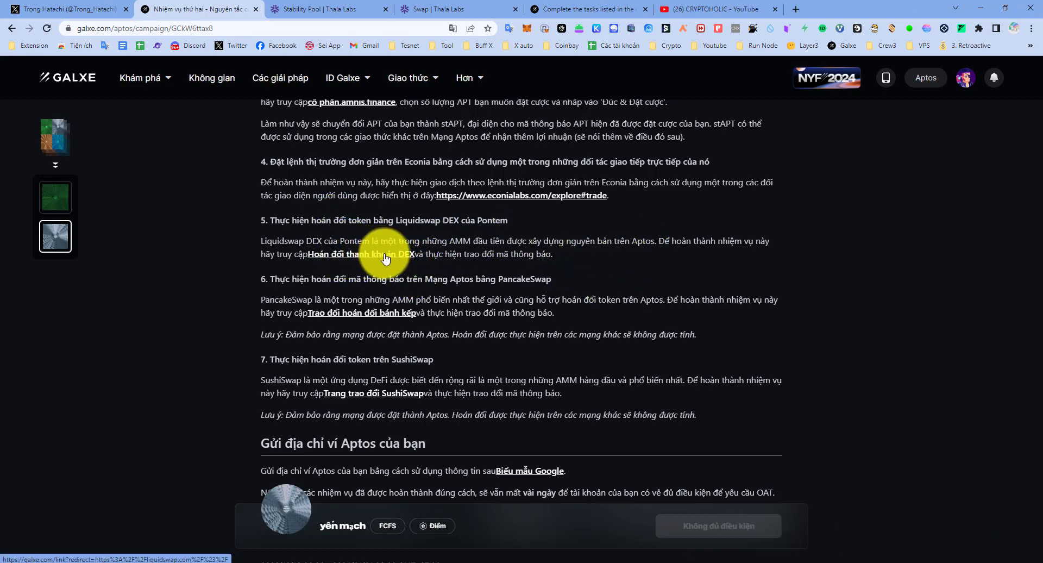
Open Liquidswap from task 5's link via the Risk Warning page, close that page and the task-list page, and approve Galxe's wallet sign-in request.
click(386, 254)
click(198, 9)
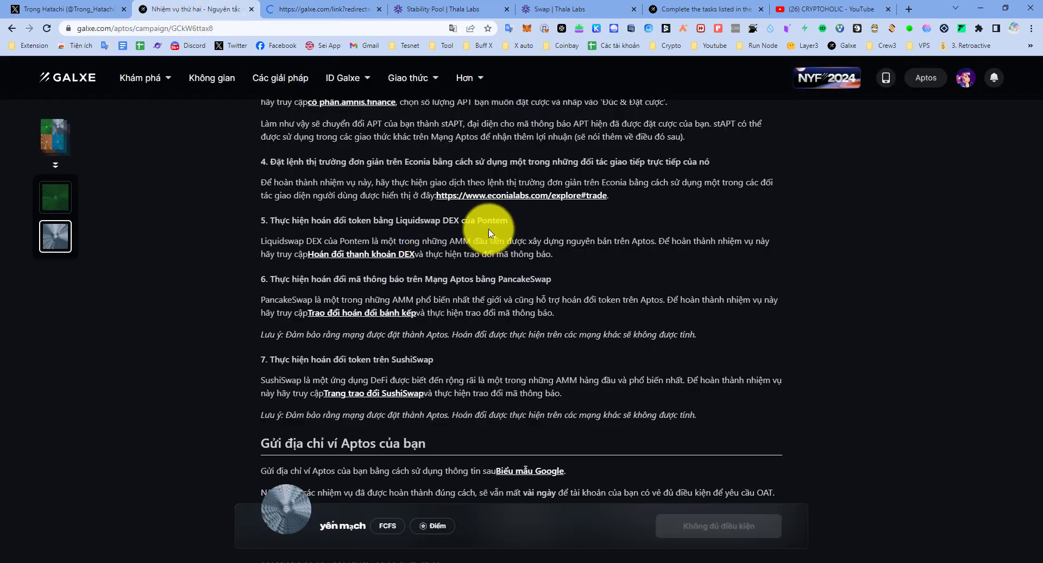
click(299, 10)
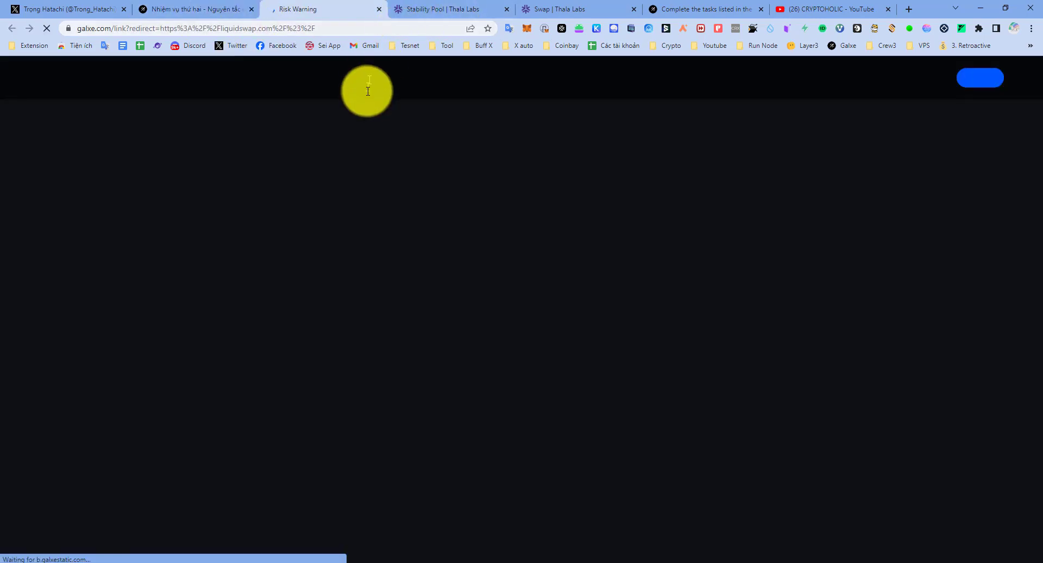
click(759, 10)
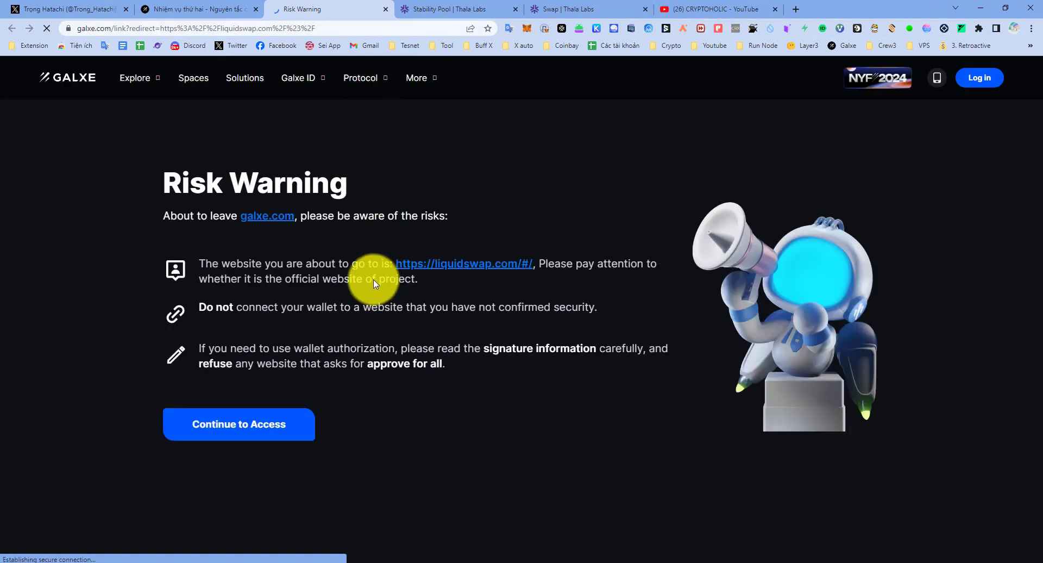
click(463, 272)
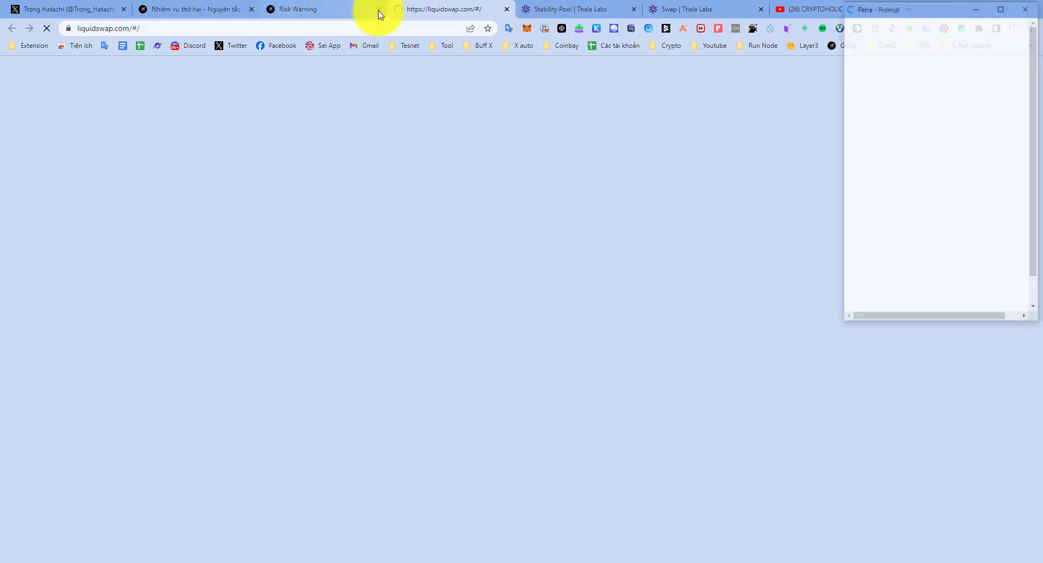
click(379, 10)
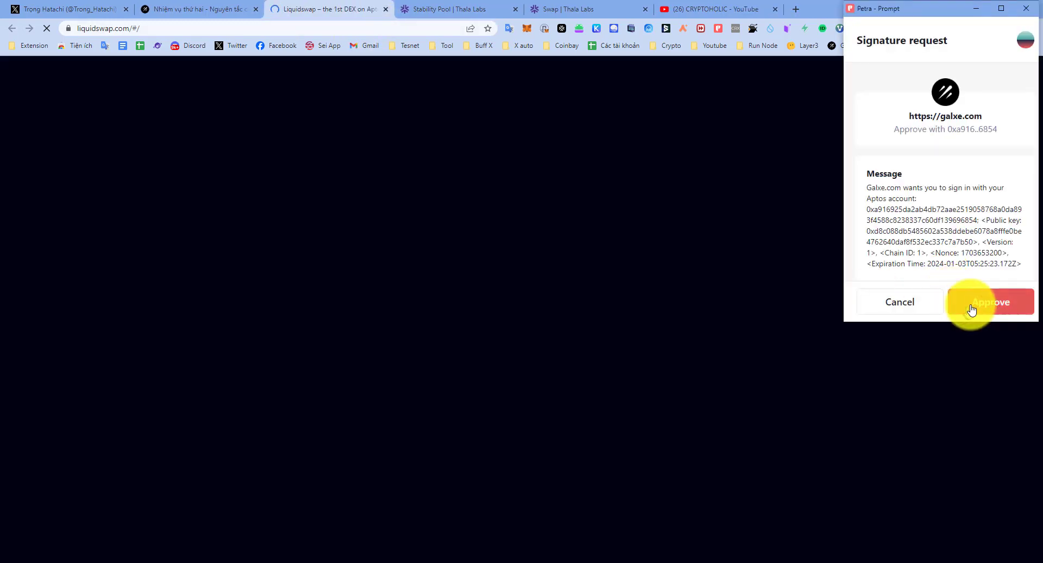
click(971, 302)
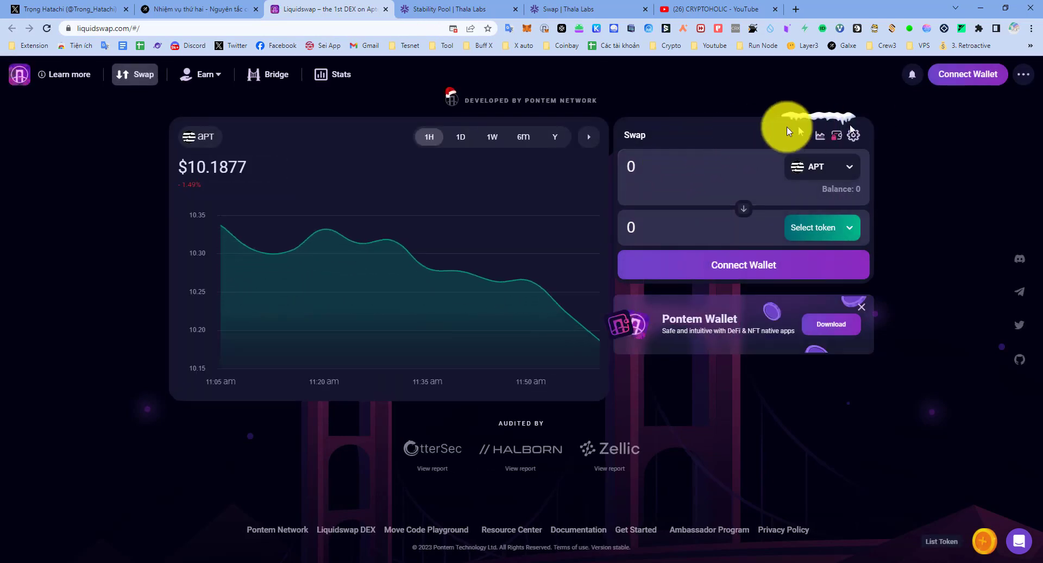
Connect the Petra wallet to Liquidswap and approve the connection request.
click(959, 75)
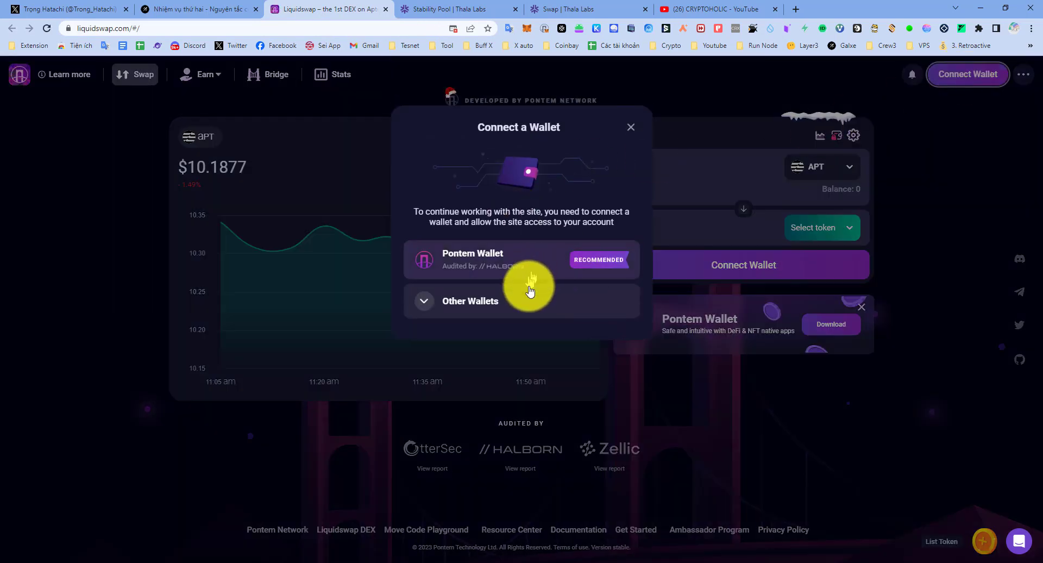
click(450, 301)
click(464, 348)
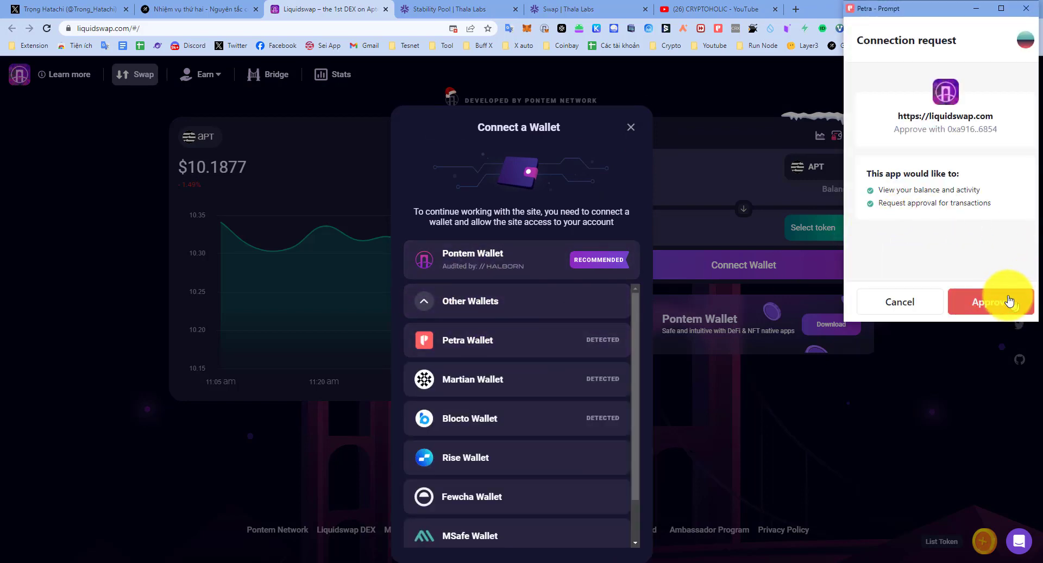
click(996, 293)
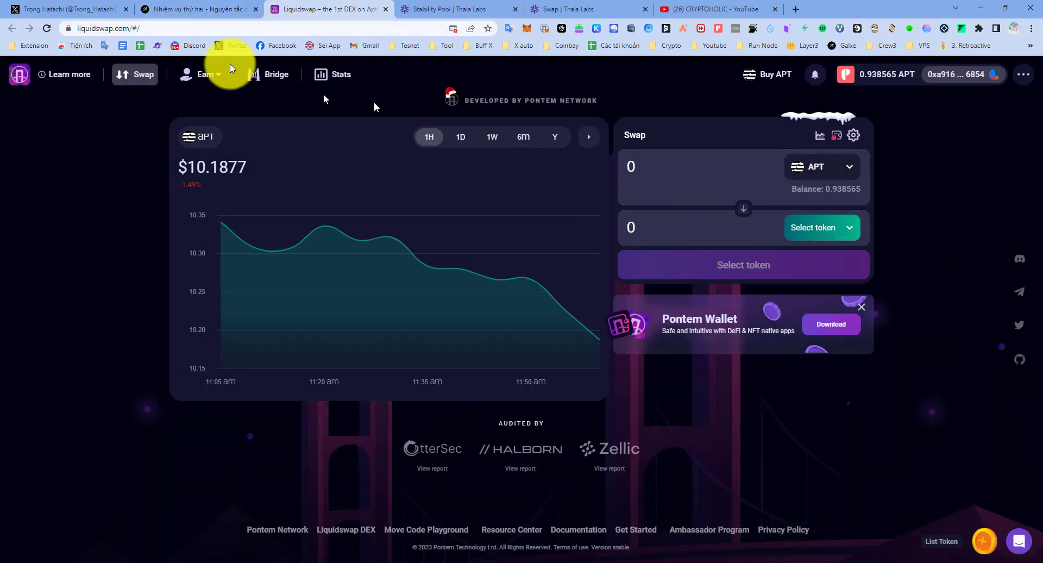
Set the Liquidswap pair to pay with LayerZero USDC and receive APT.
click(821, 168)
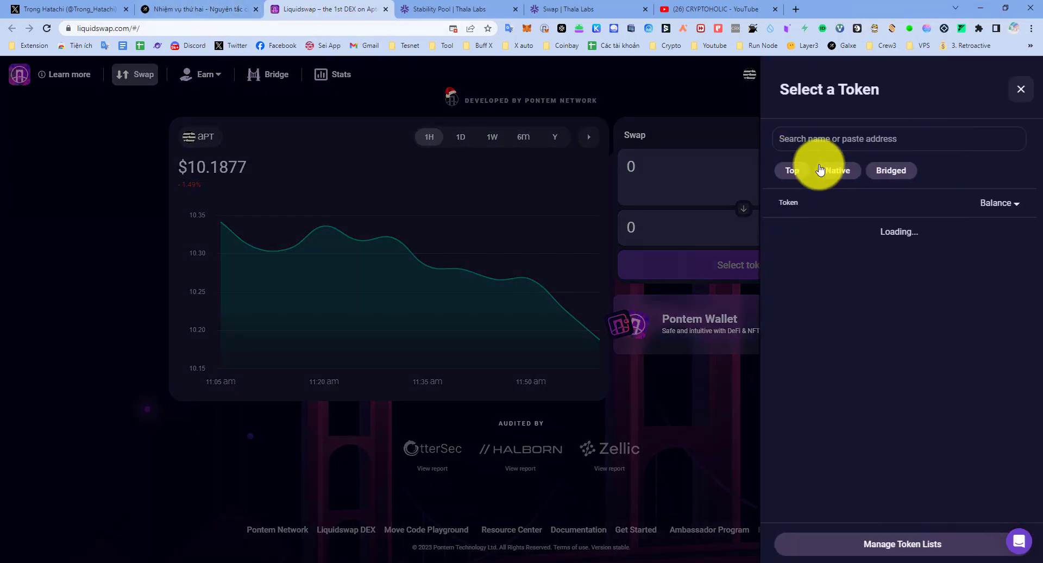
click(699, 121)
click(843, 226)
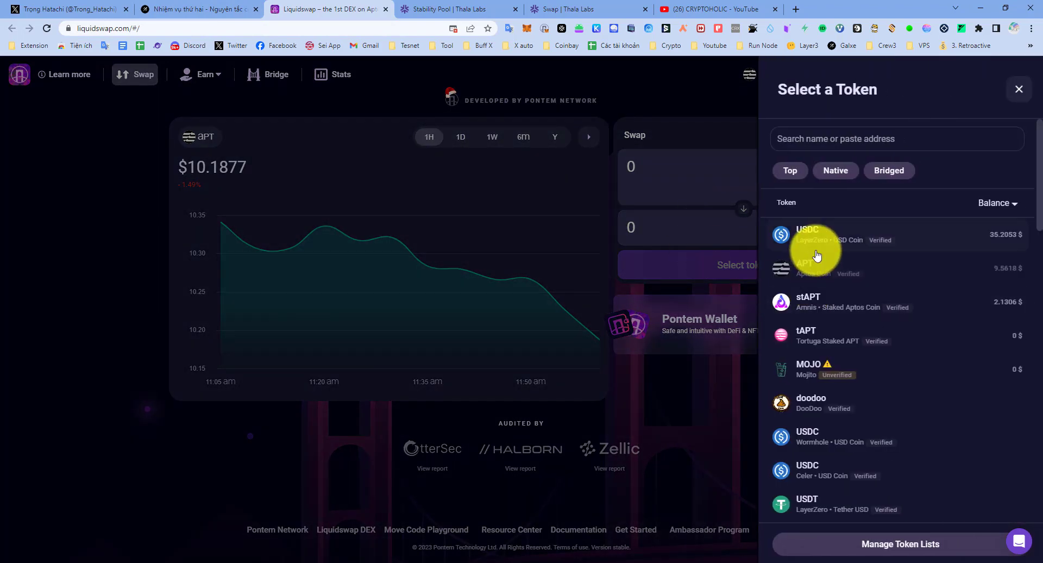
click(818, 239)
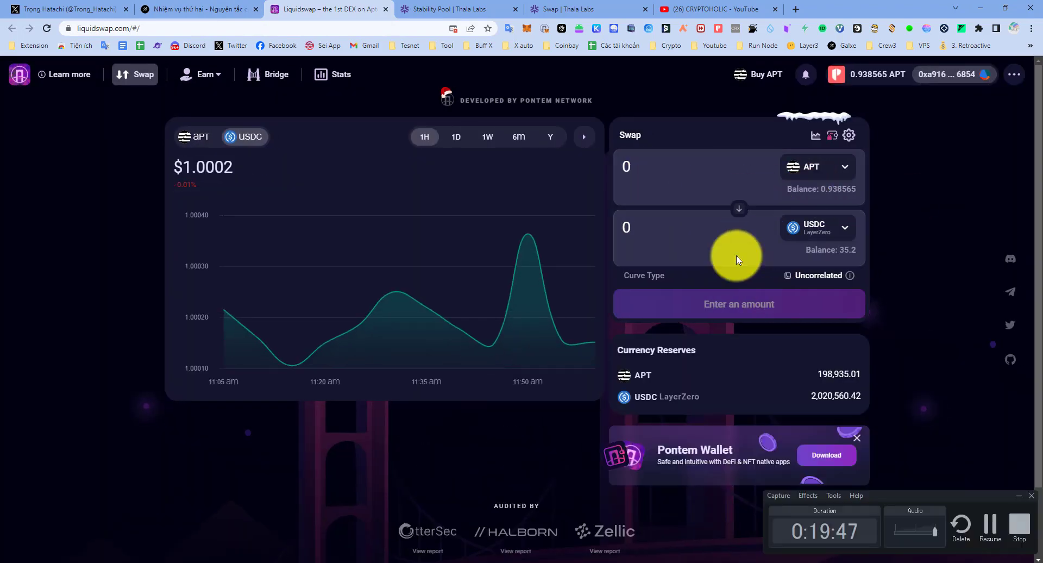
click(748, 209)
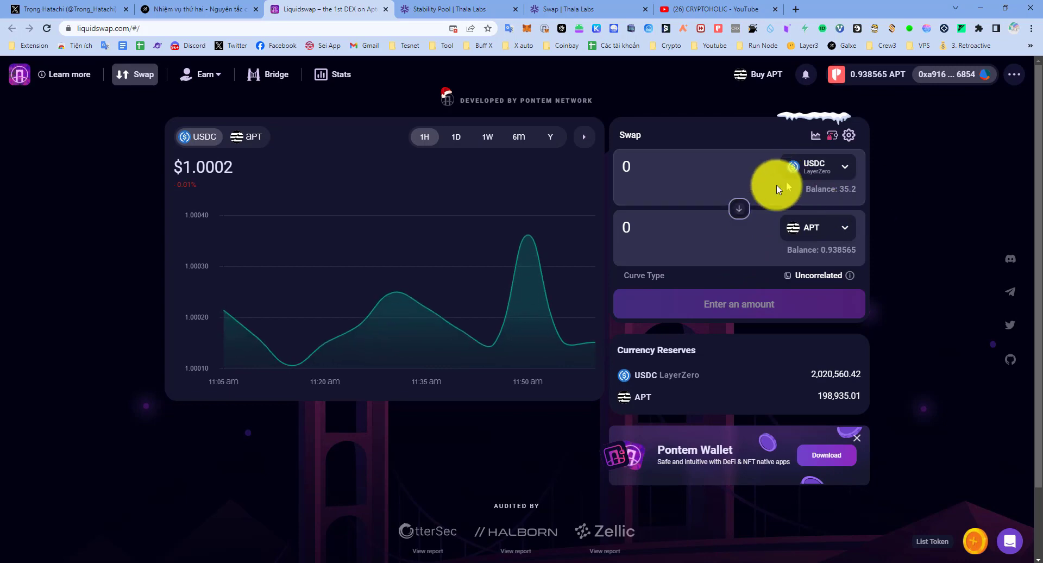
Swap 20 USDC for APT on Liquidswap, confirm the swap and close the transaction dialog.
click(843, 192)
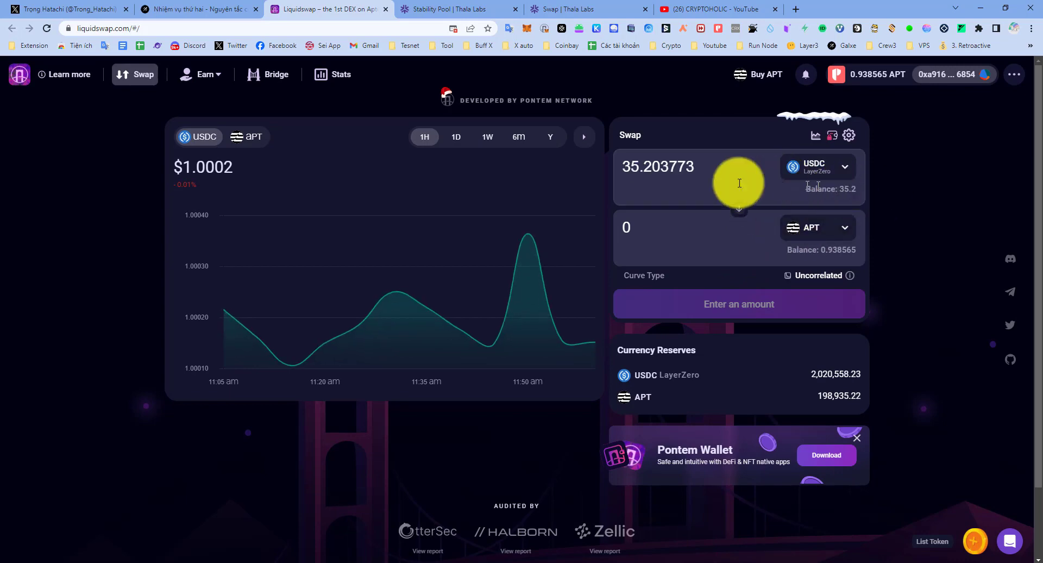
double_click(701, 167)
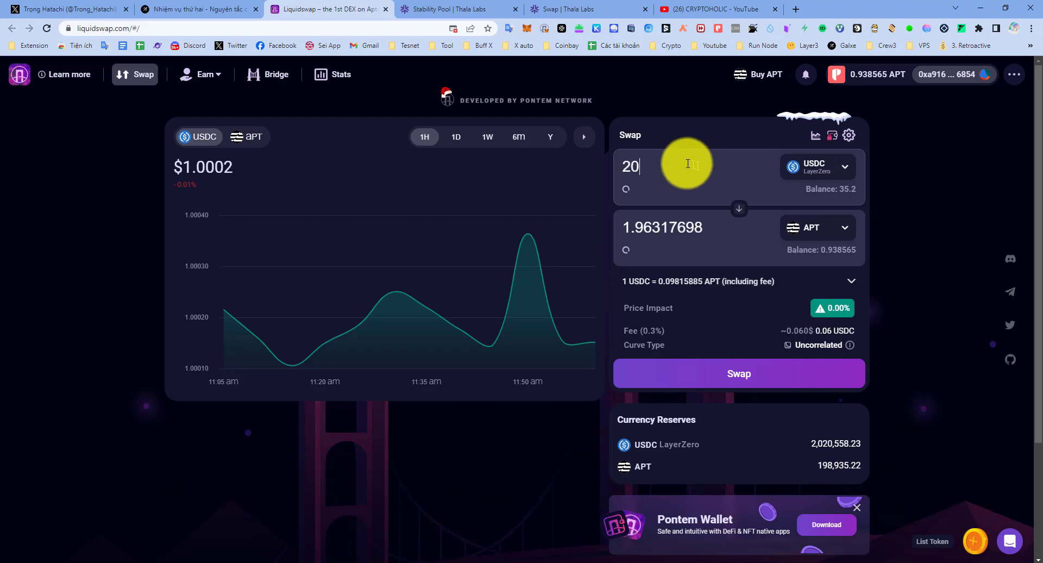
click(753, 380)
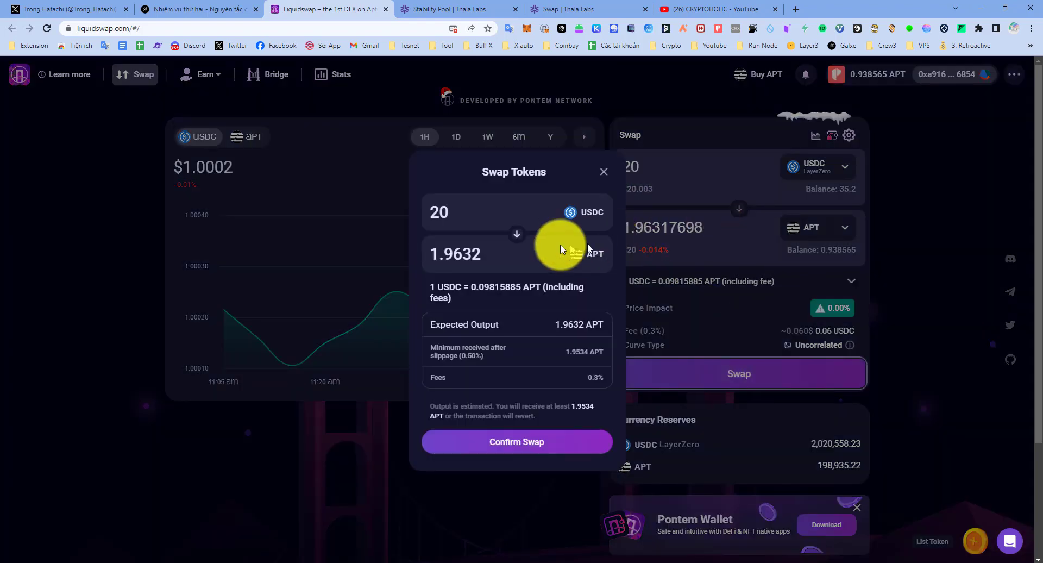
click(565, 444)
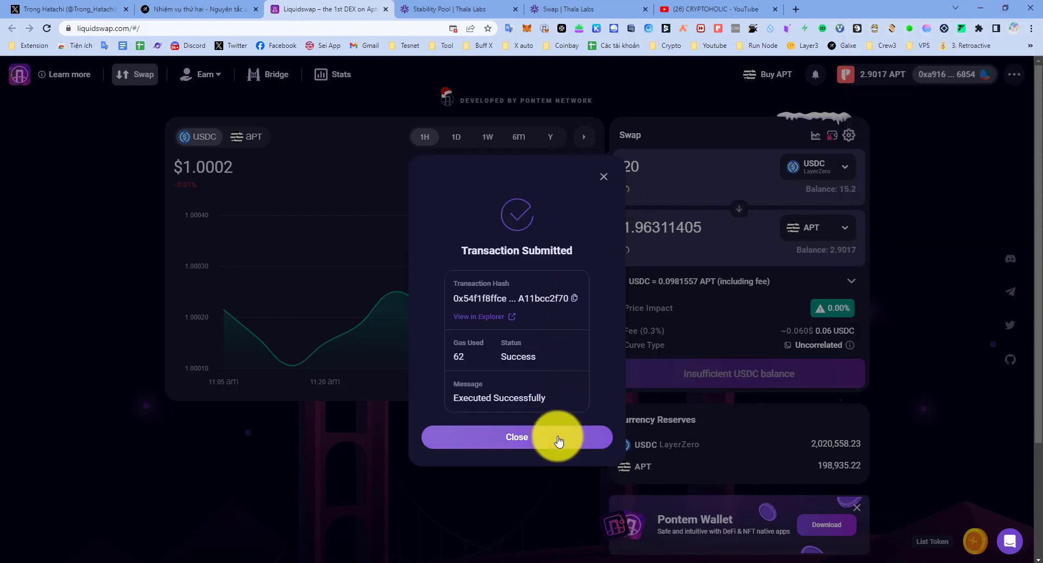
click(559, 441)
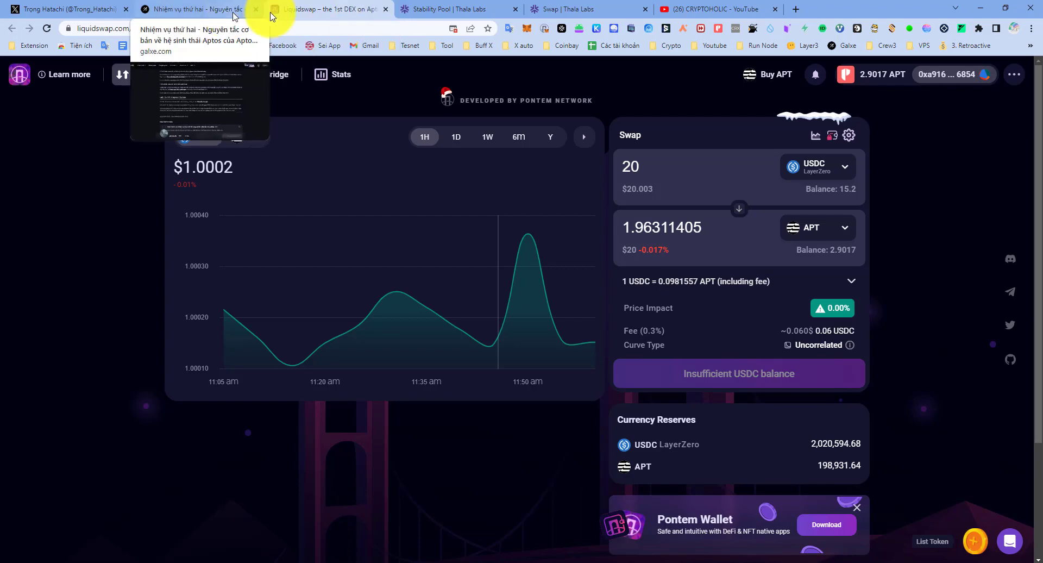
Close the Liquidswap and Galxe quest pages, and reopen the quest page at its remaining swap tasks.
click(386, 10)
click(256, 9)
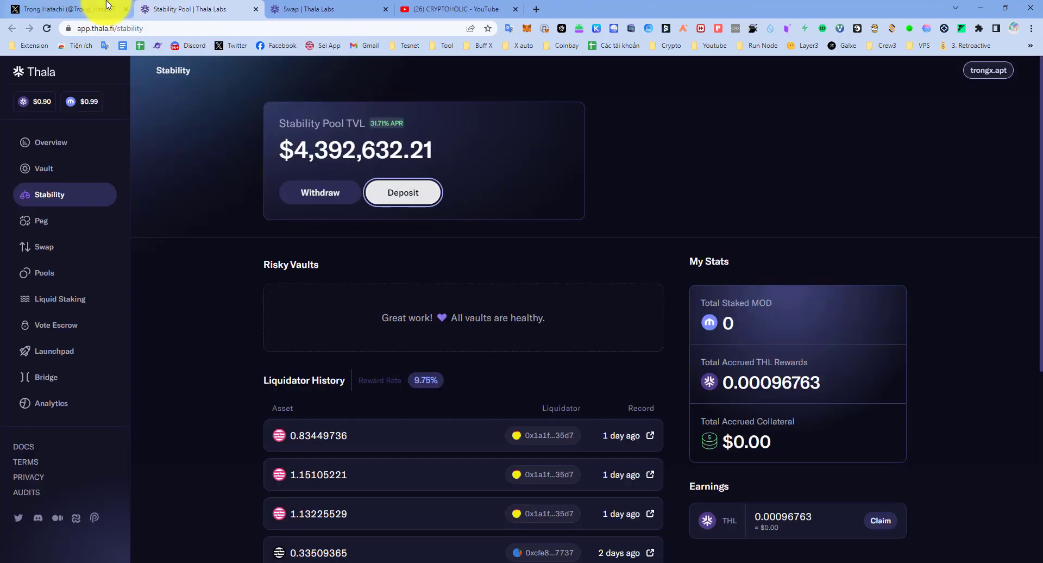
click(19, 8)
click(188, 8)
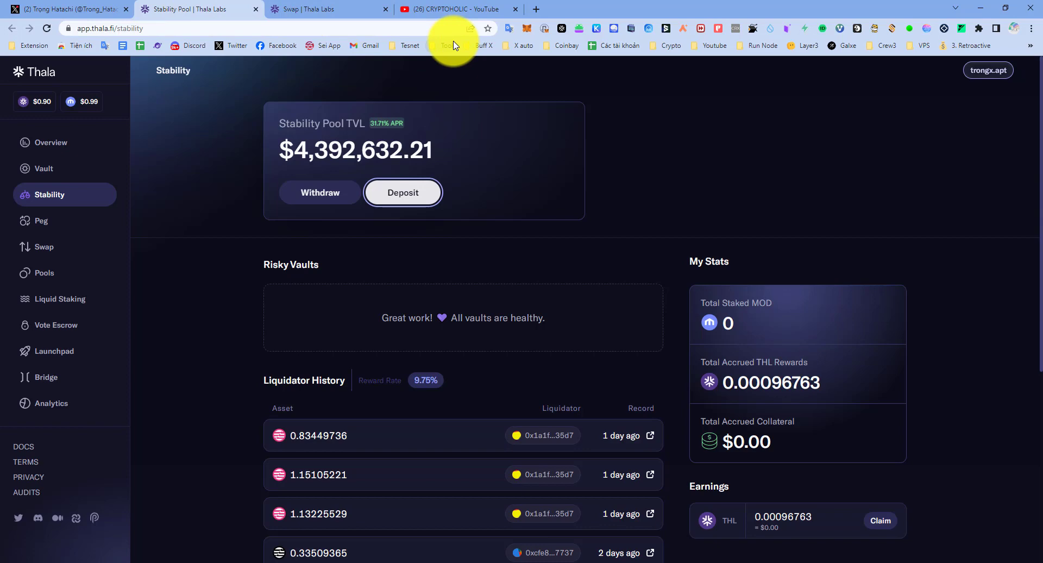
key(ctrl+shift+t)
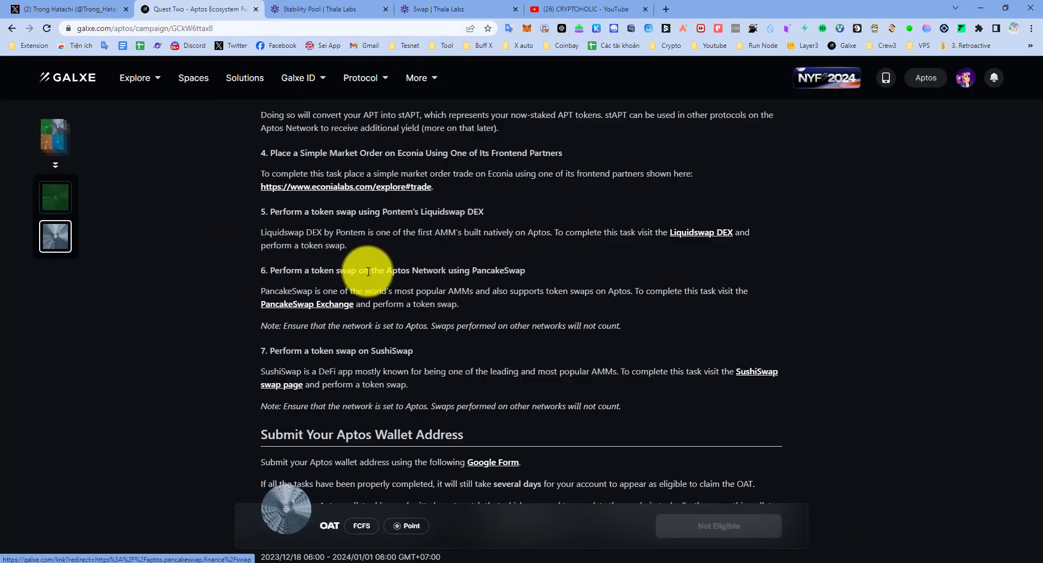
Open PancakeSwap's Aptos swap page from task 6's link via the Risk Warning page and close that warning page.
click(332, 308)
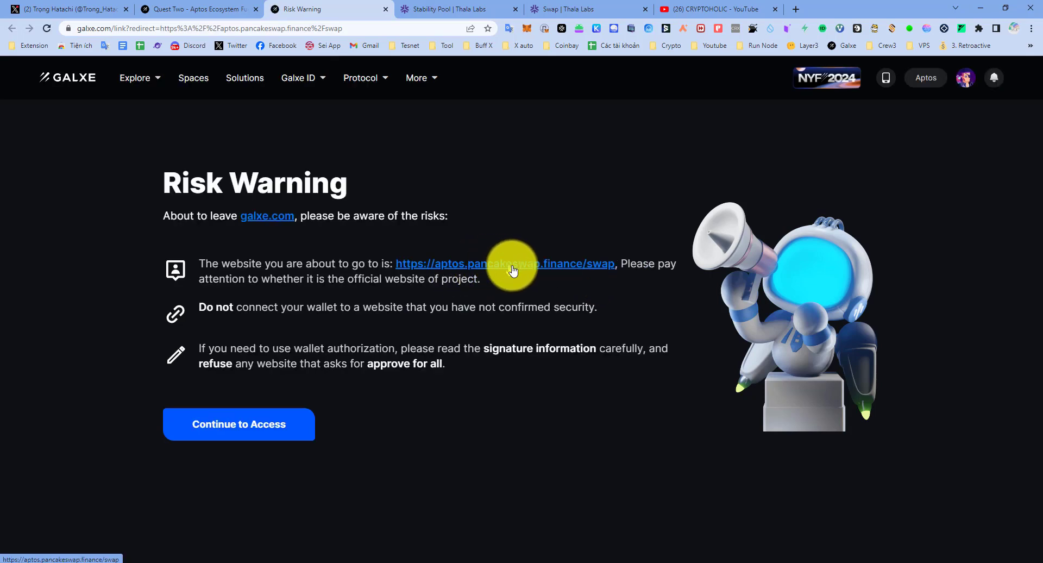
click(513, 270)
click(333, 6)
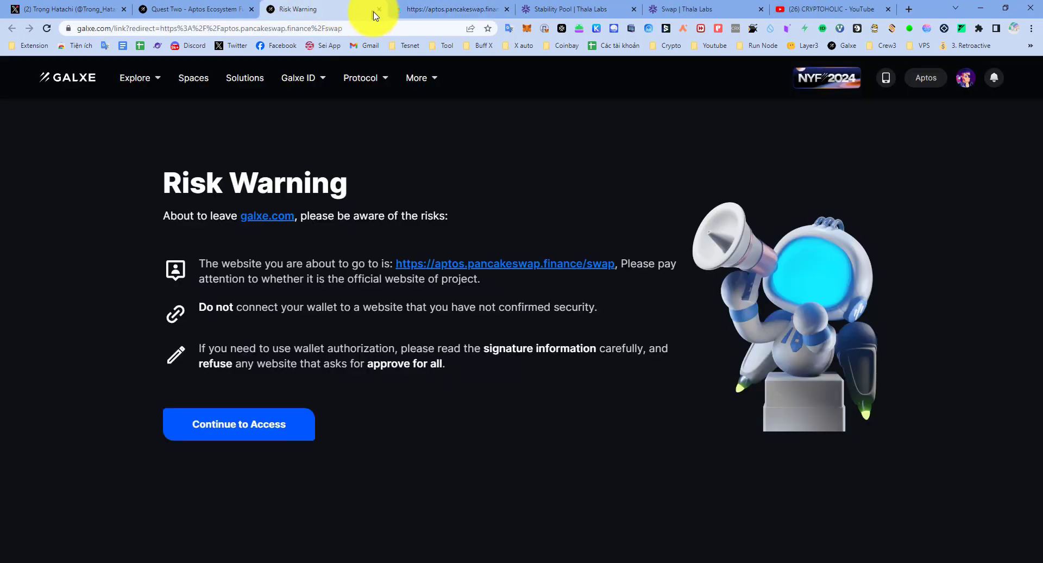
click(380, 9)
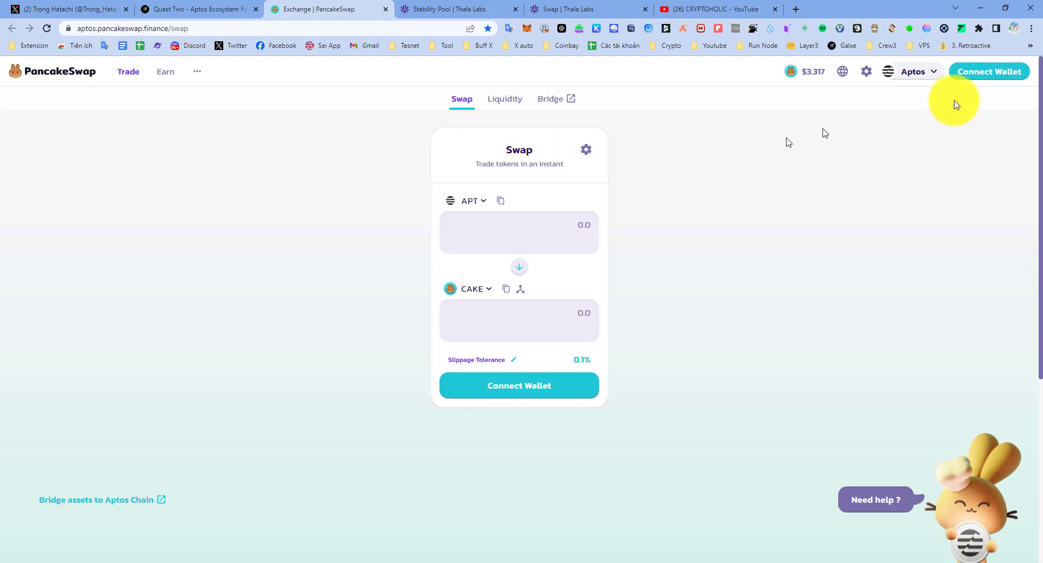
Check the PancakeSwap network selection, connect the Petra wallet and approve the connection request.
mouse_move(919, 81)
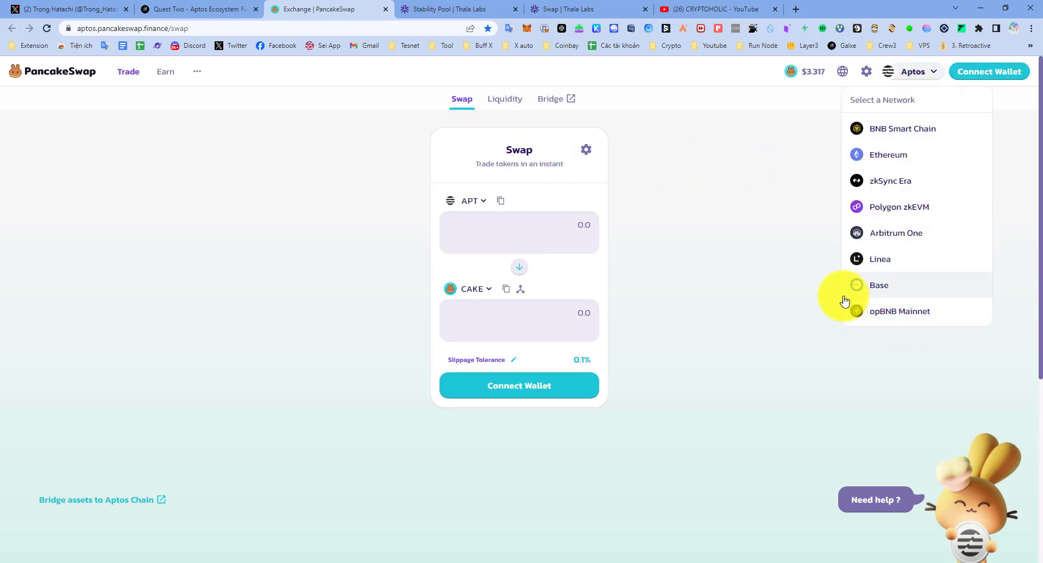
click(984, 76)
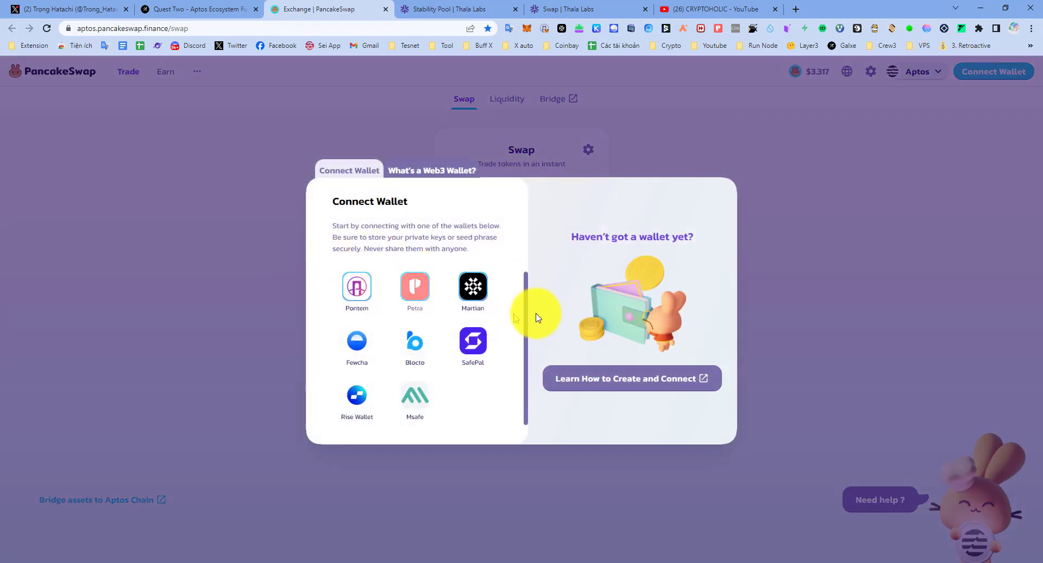
click(415, 291)
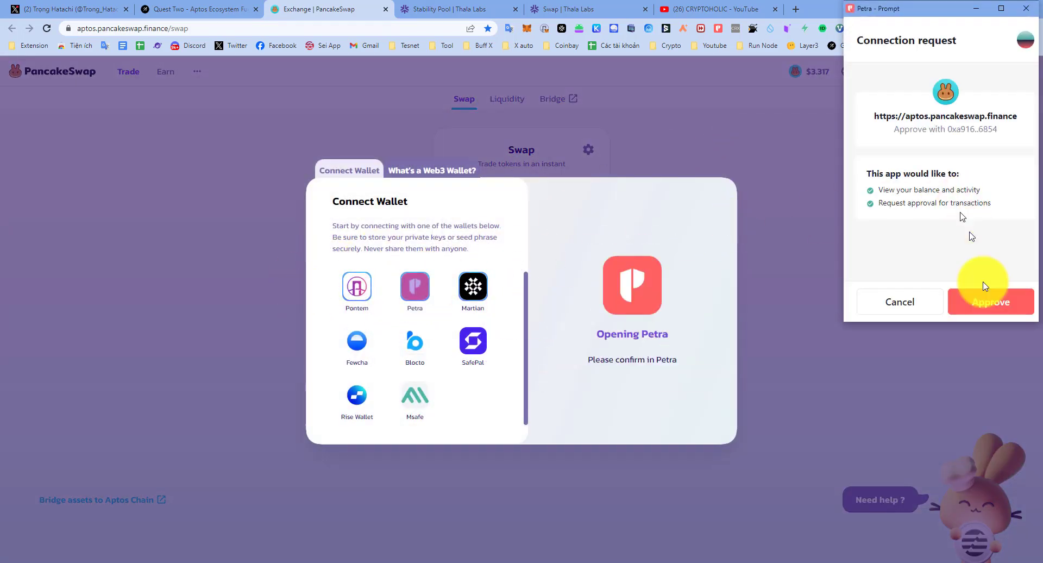
click(995, 297)
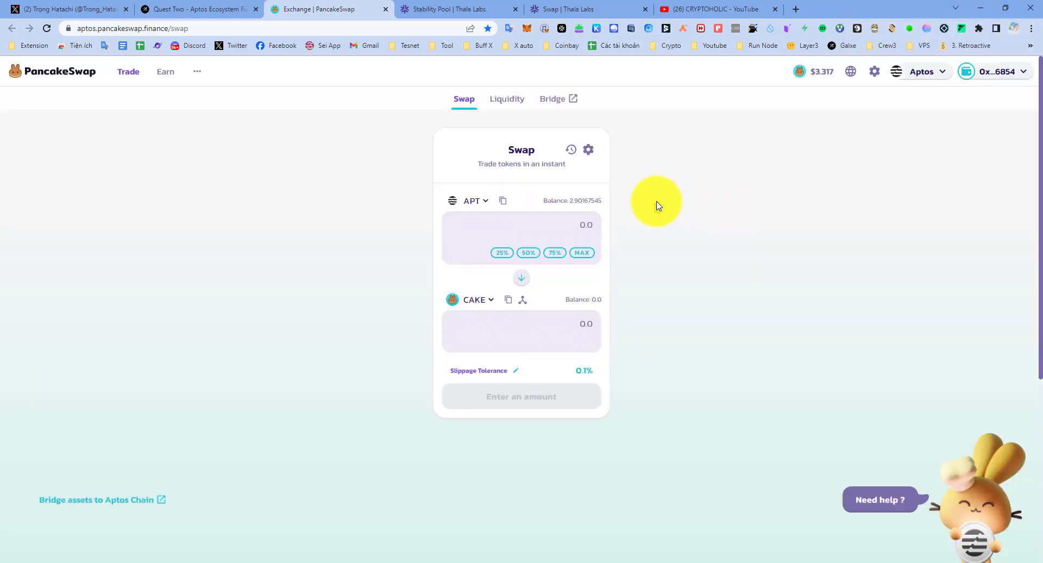
Set the PancakeSwap pair to pay with APT and receive lzUSDC.
click(471, 298)
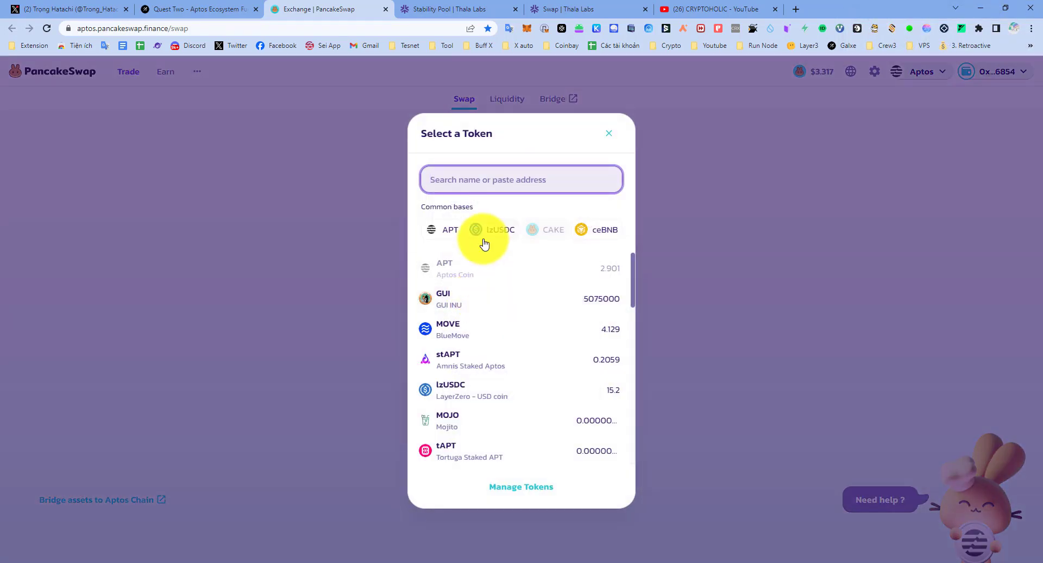
click(482, 235)
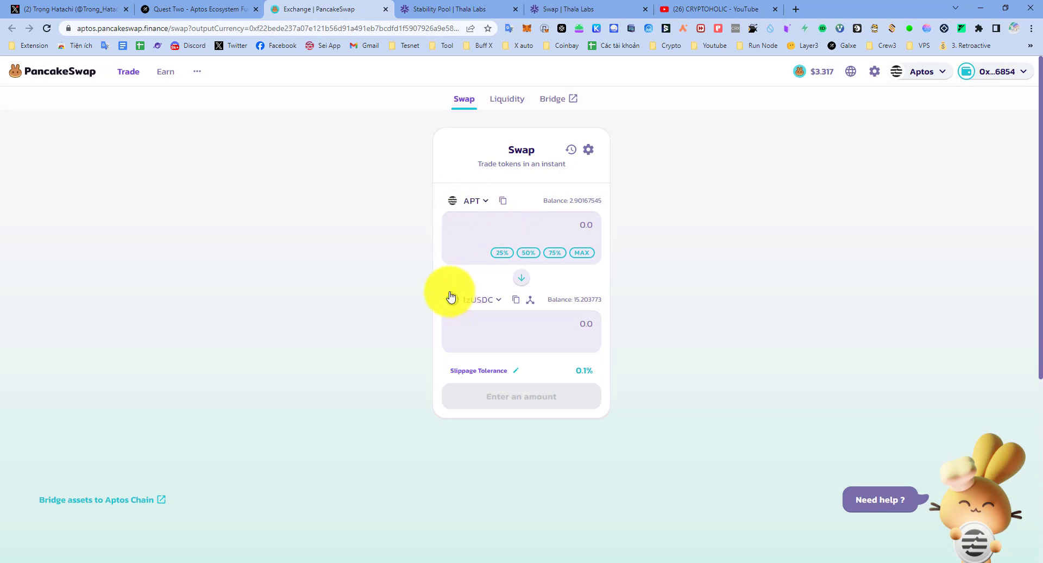
click(521, 277)
click(521, 278)
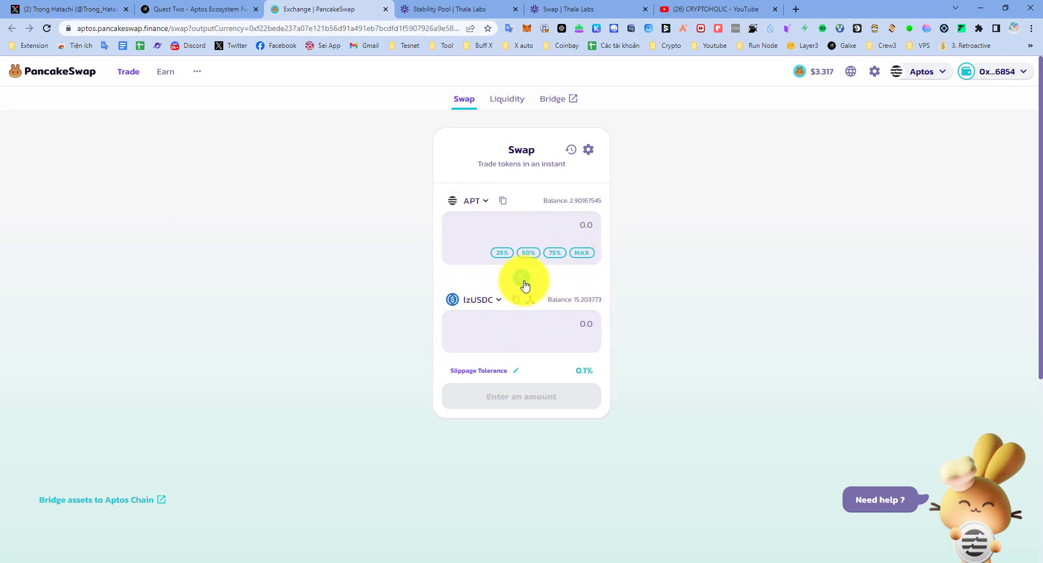
click(522, 277)
click(521, 278)
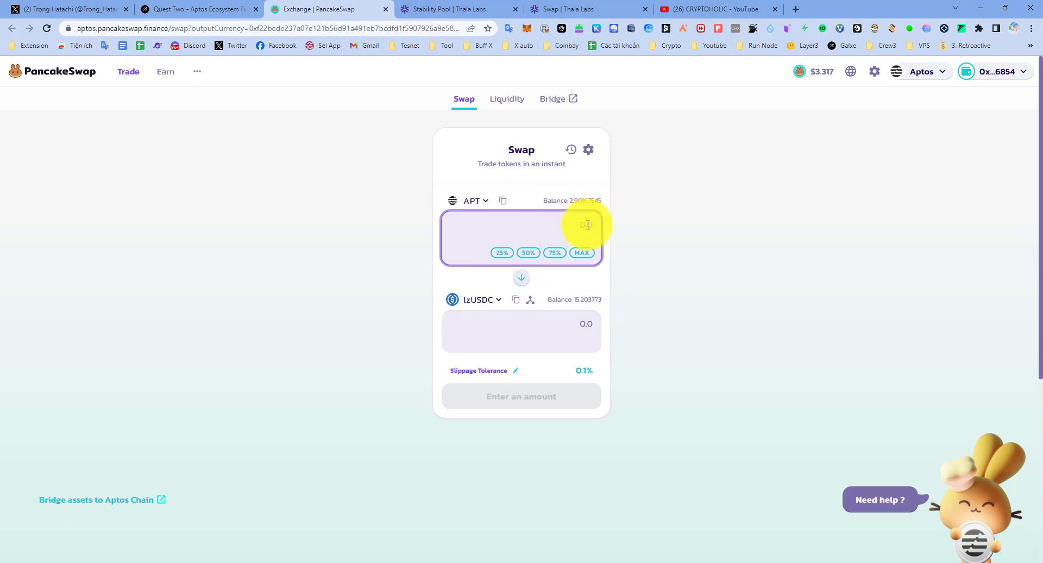
Swap 1.9 APT for lzUSDC, accepting the updated price, approving it in the wallet and closing the confirmation dialog.
text(1.9)
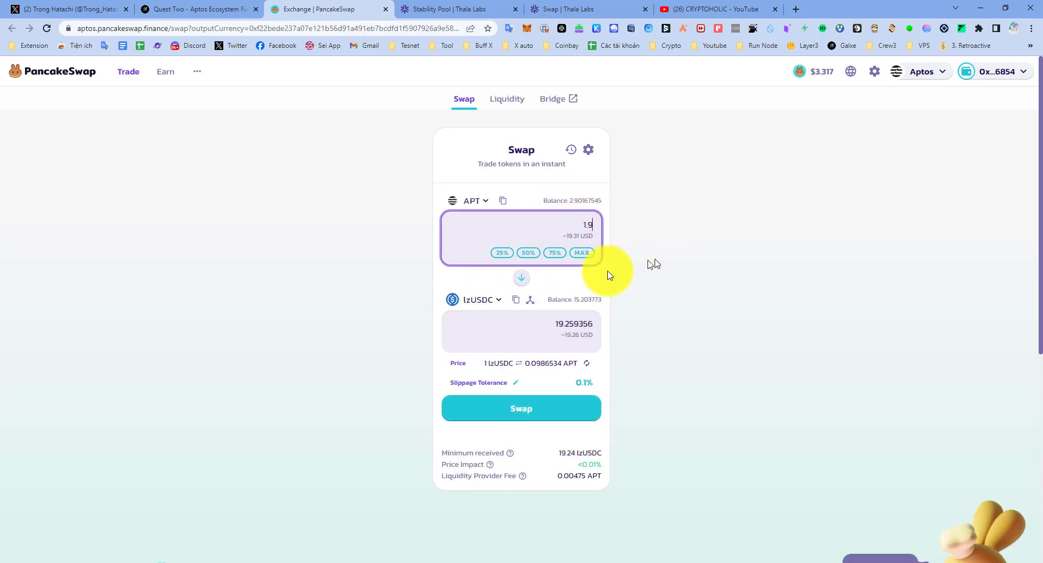
click(559, 410)
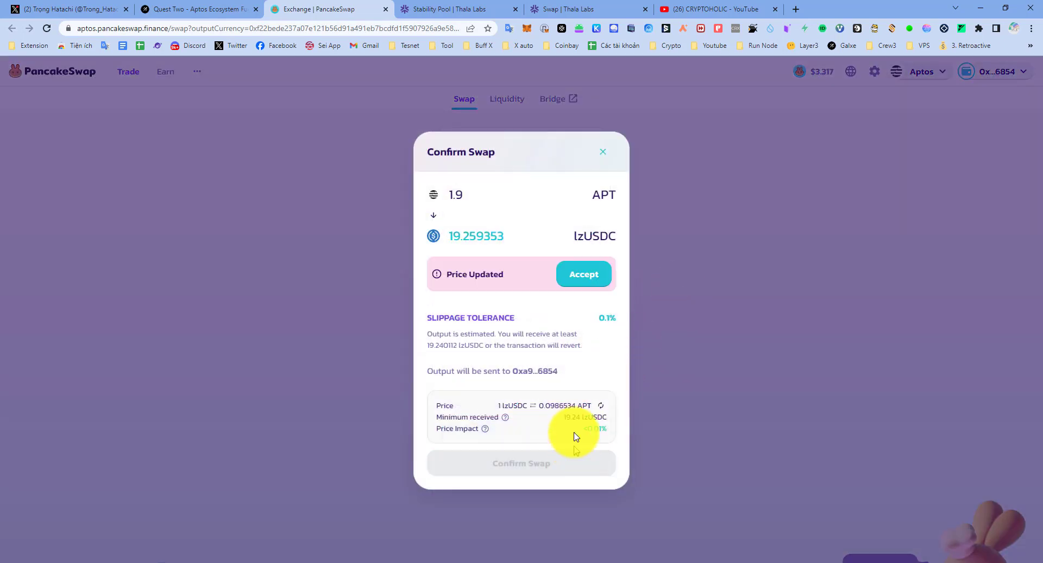
click(593, 276)
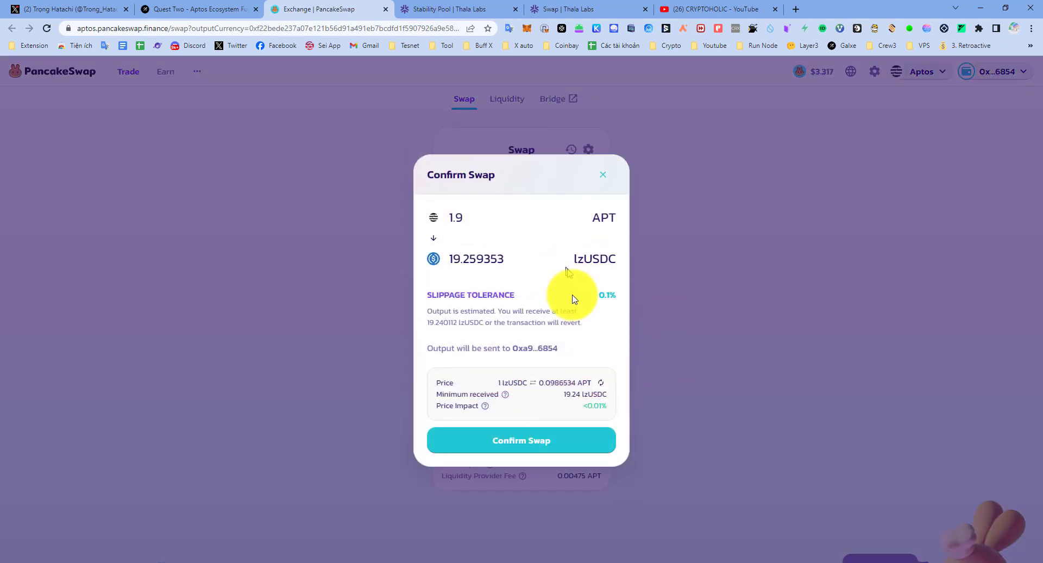
click(537, 443)
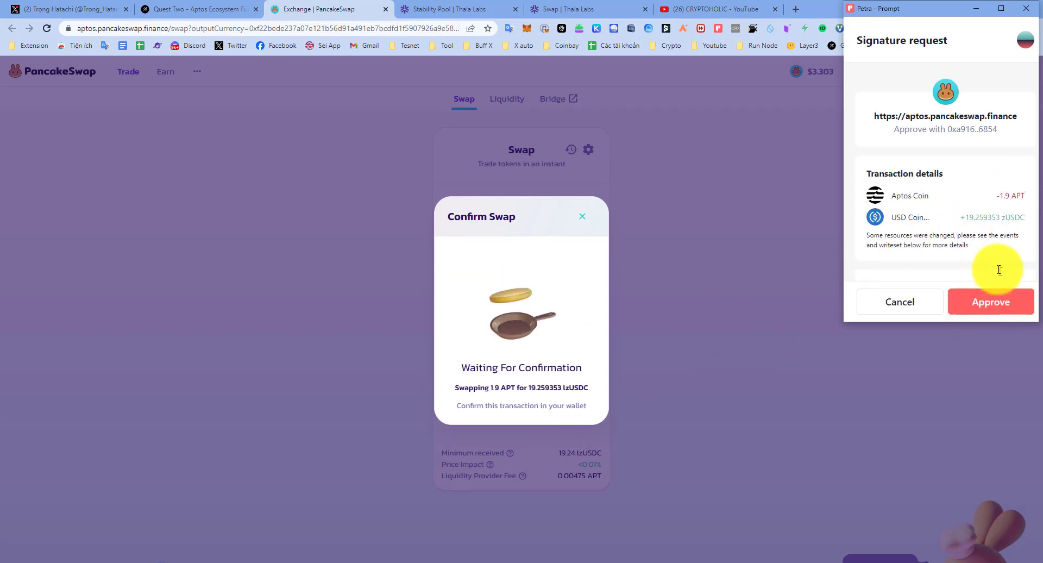
click(981, 301)
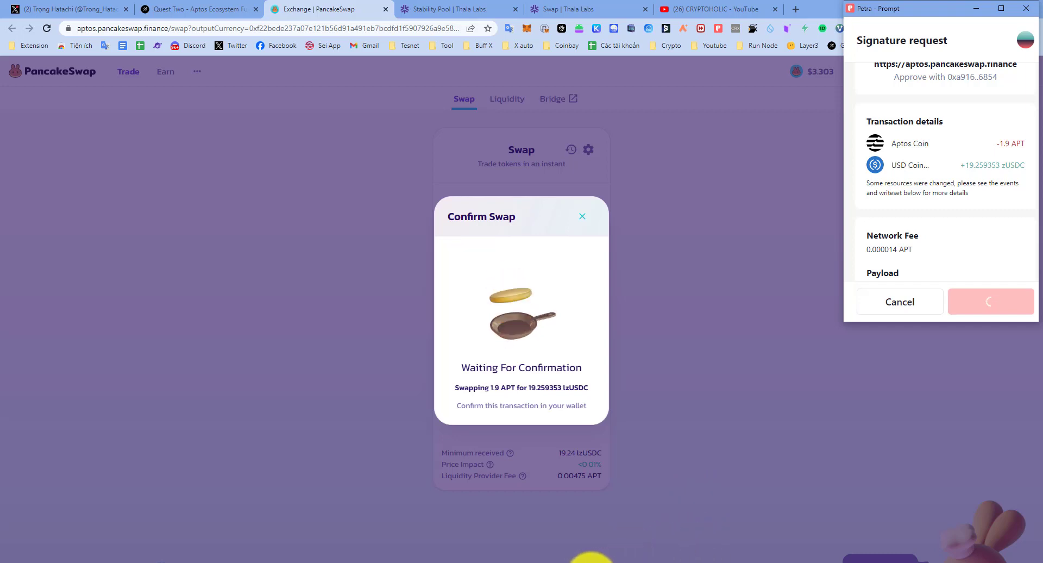
click(592, 561)
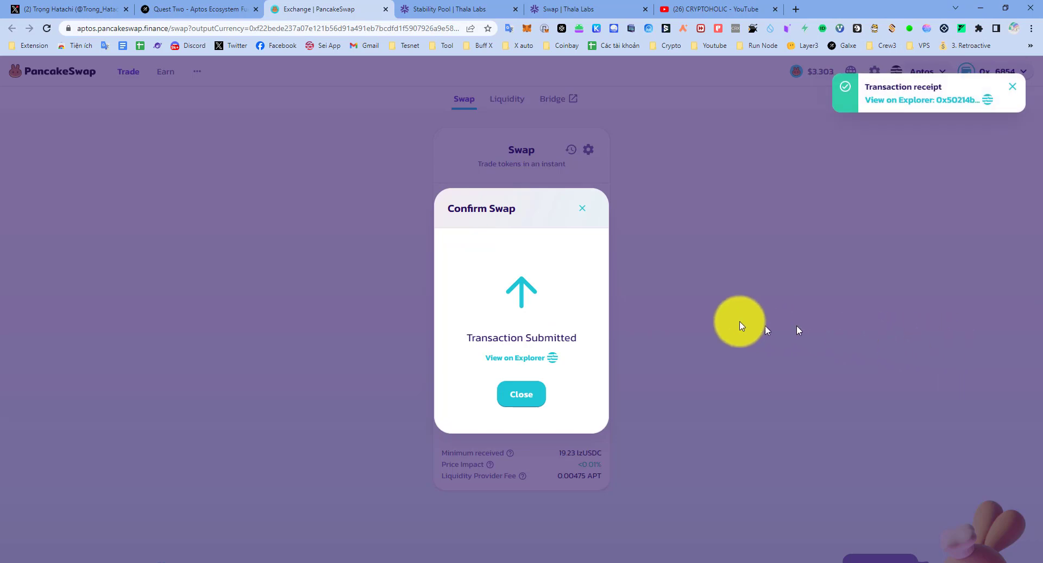
click(522, 398)
Return to the Galxe quest and open SushiSwap's Aptos swap page from task 7's link.
click(195, 8)
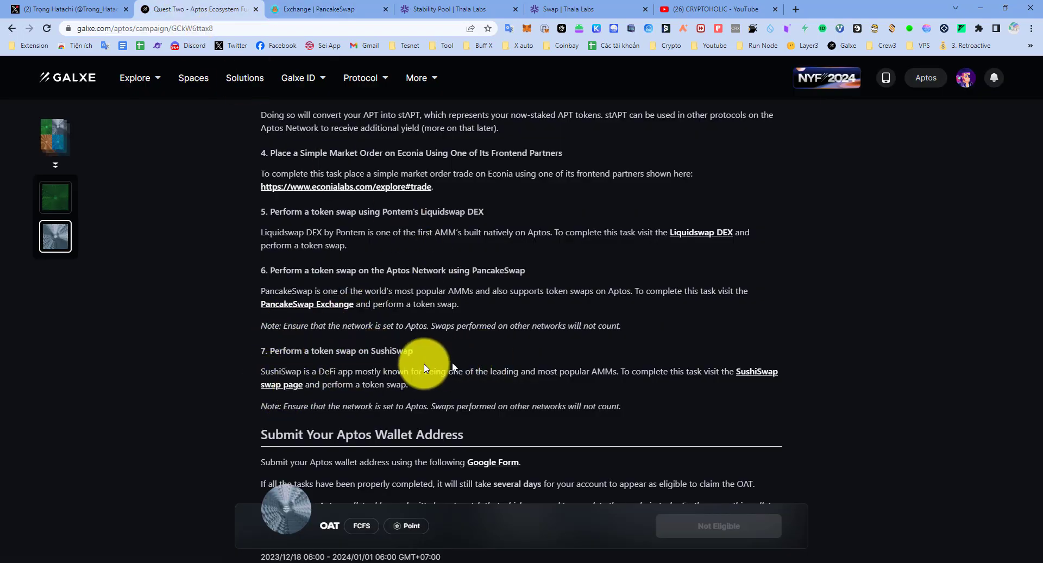
click(280, 384)
click(443, 8)
click(326, 10)
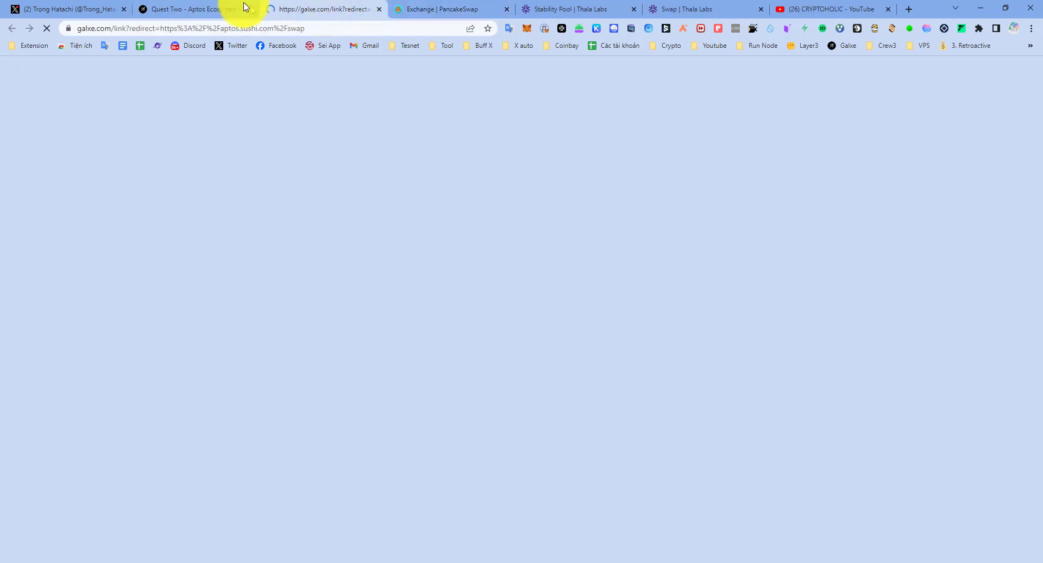
click(243, 8)
key(ctrl+Tab)
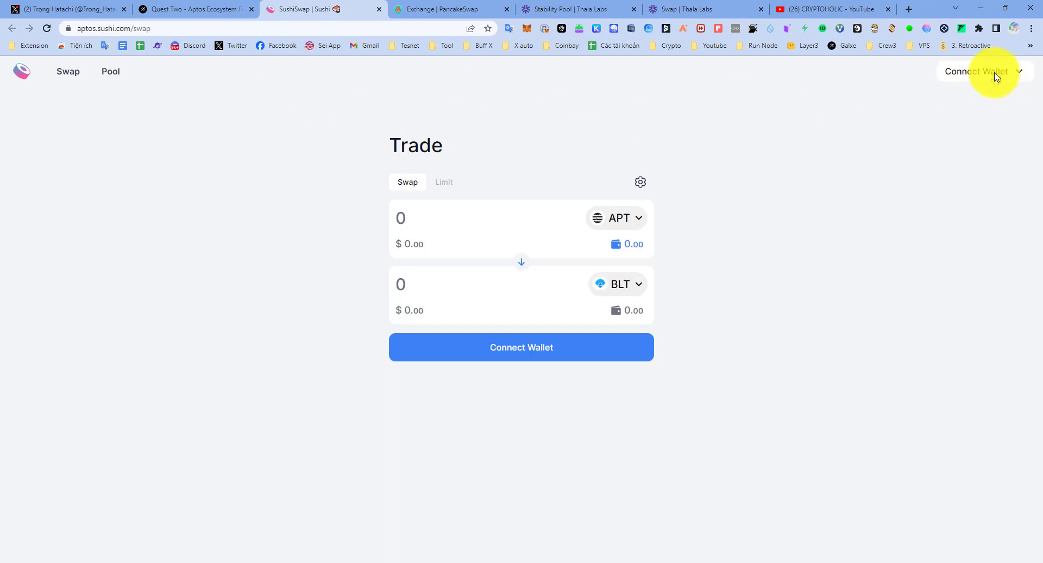
Connect the Petra wallet to SushiSwap and approve the connection request.
click(1011, 79)
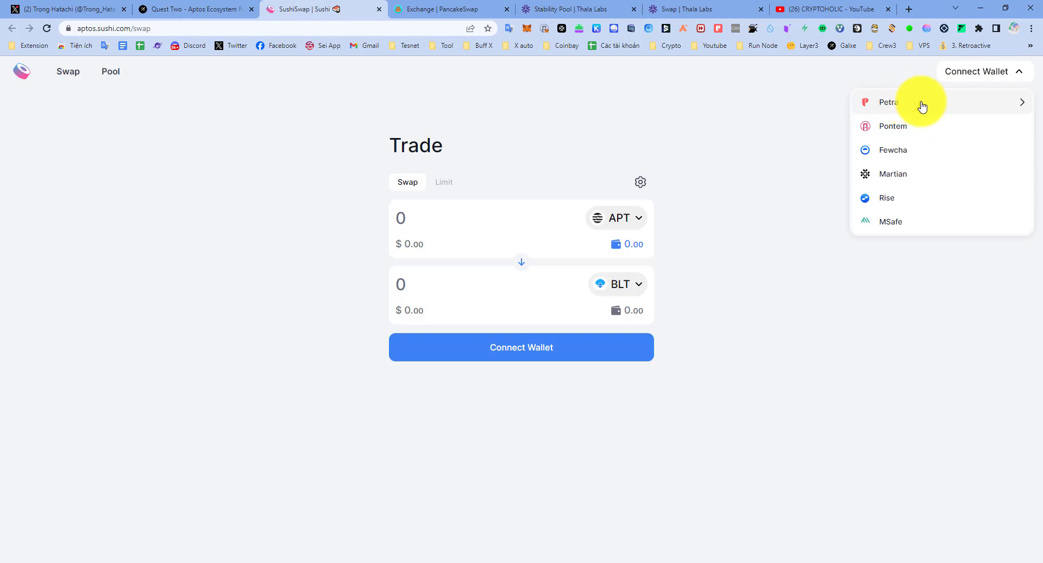
click(918, 106)
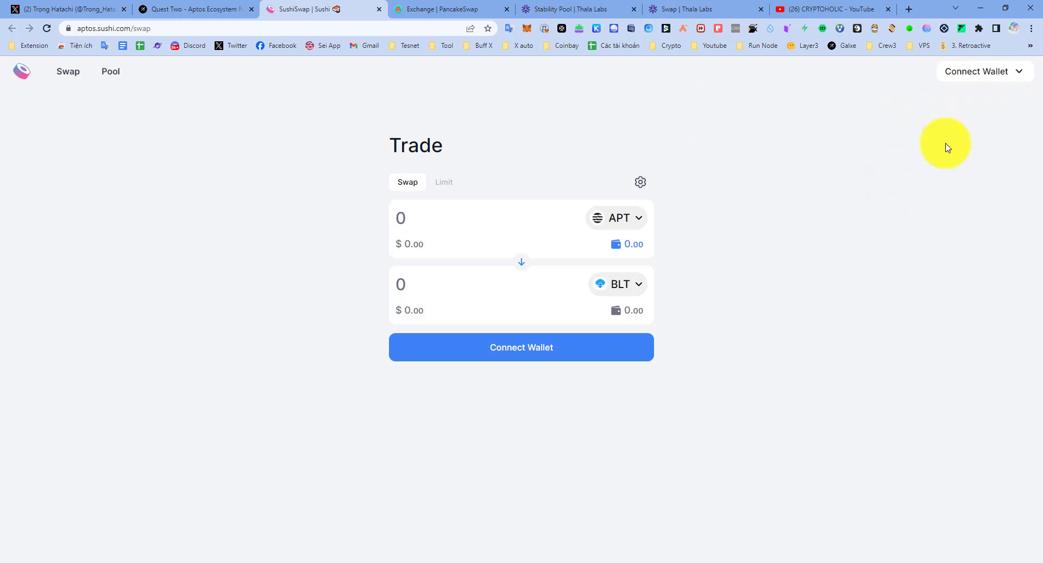
click(980, 308)
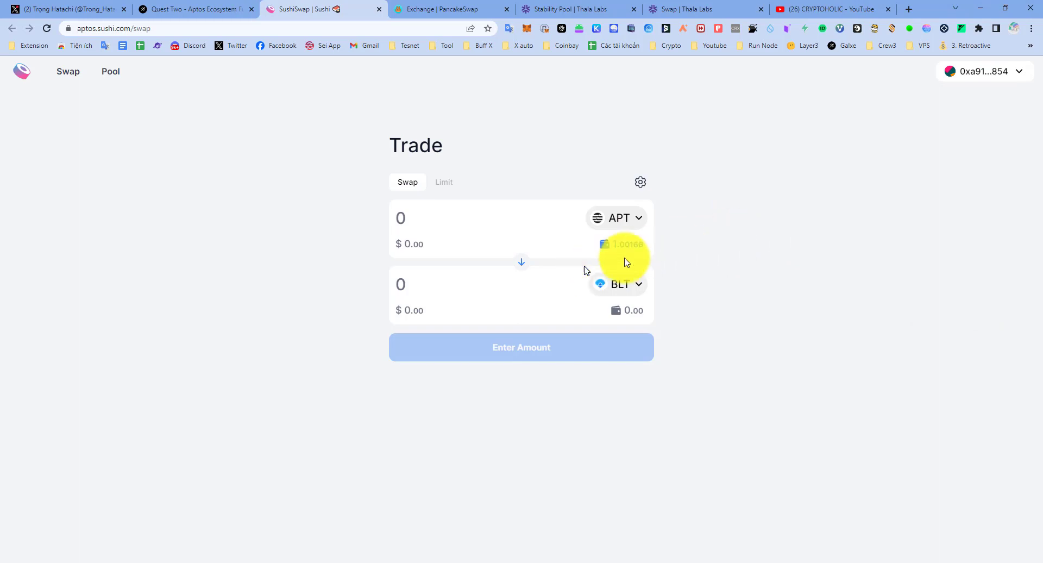
Set the SushiSwap pair to pay with lzUSDC and receive APT.
click(631, 284)
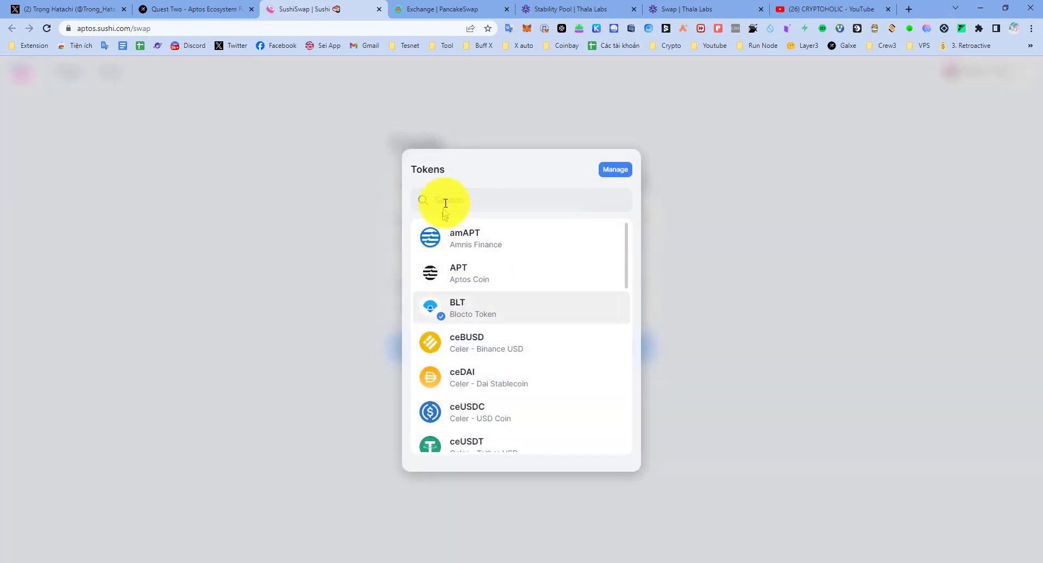
scroll(513, 329, down, 3)
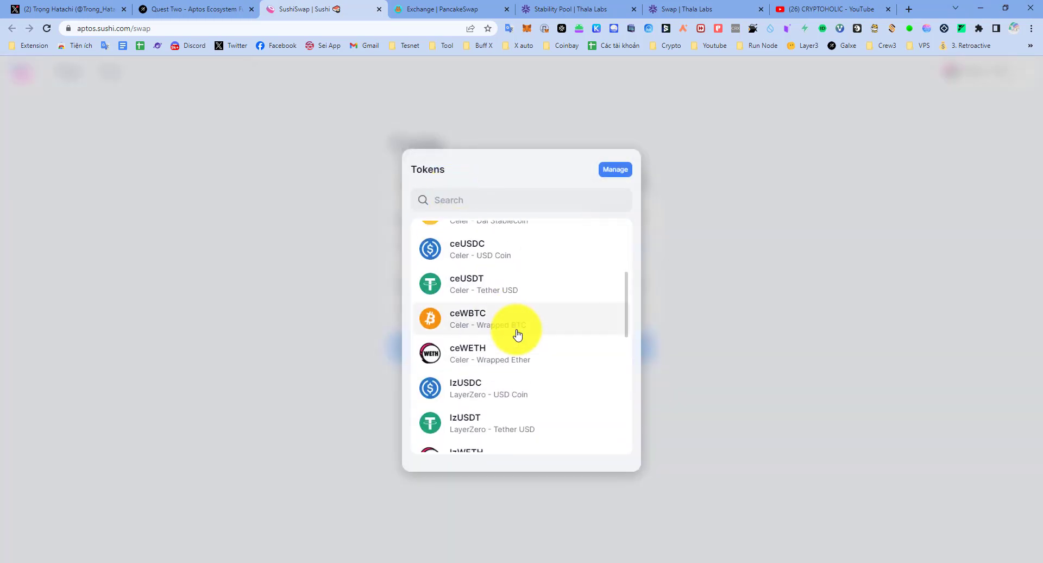
click(494, 395)
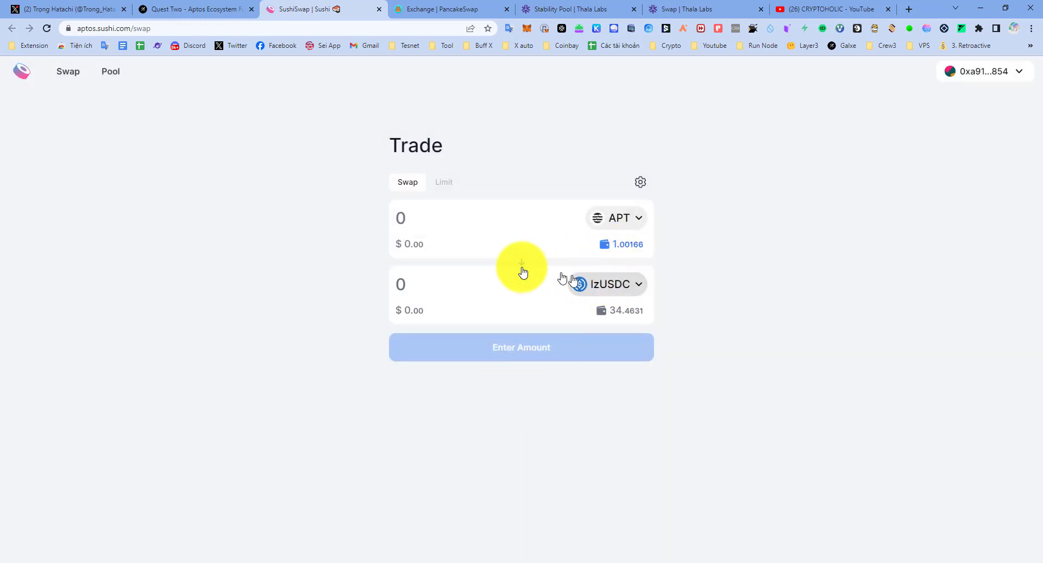
click(521, 268)
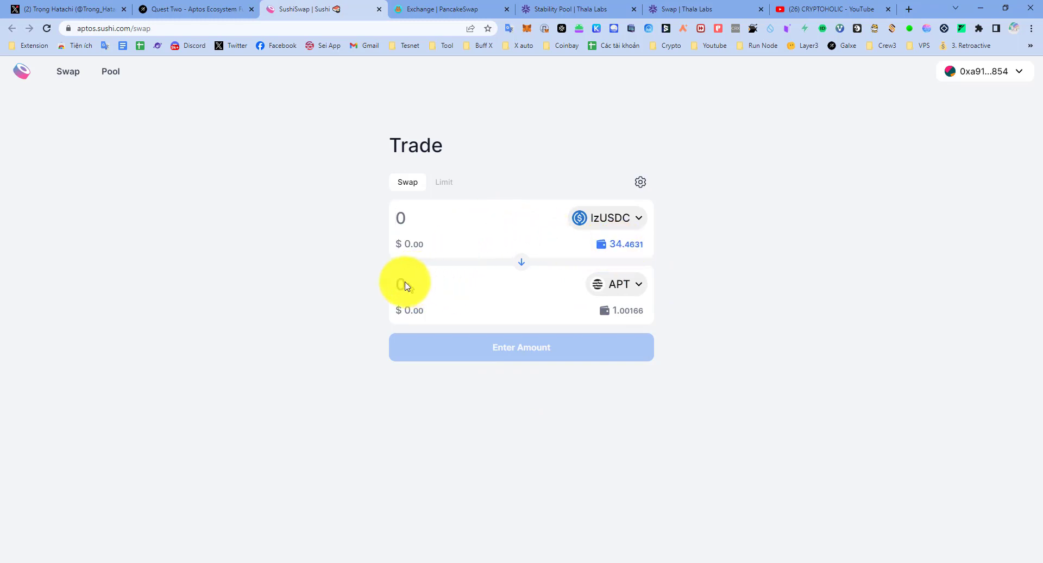
Swap 20 lzUSDC for APT on SushiSwap and approve the transaction in the Petra wallet.
click(497, 219)
text(20)
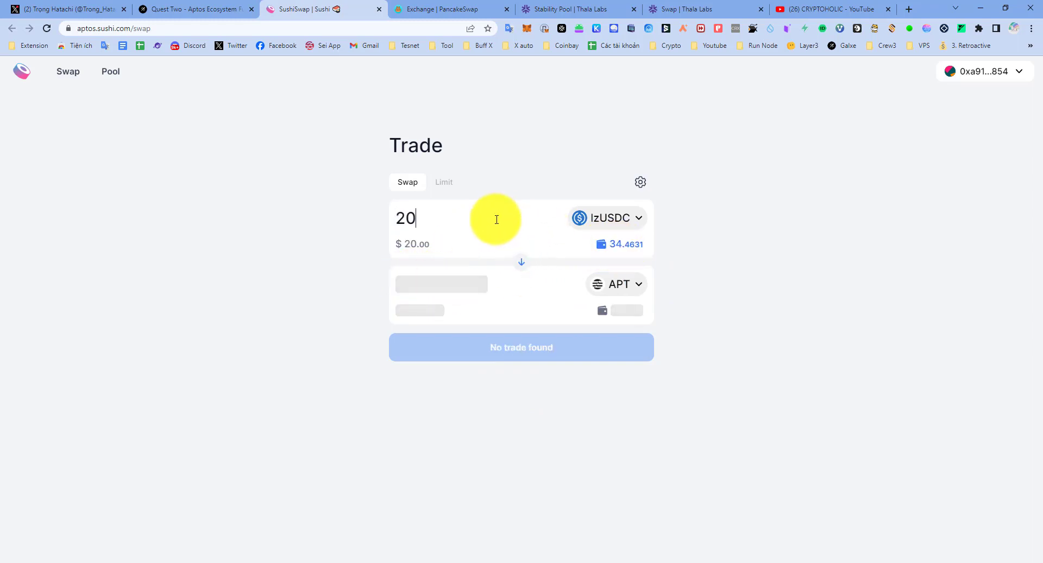
click(532, 343)
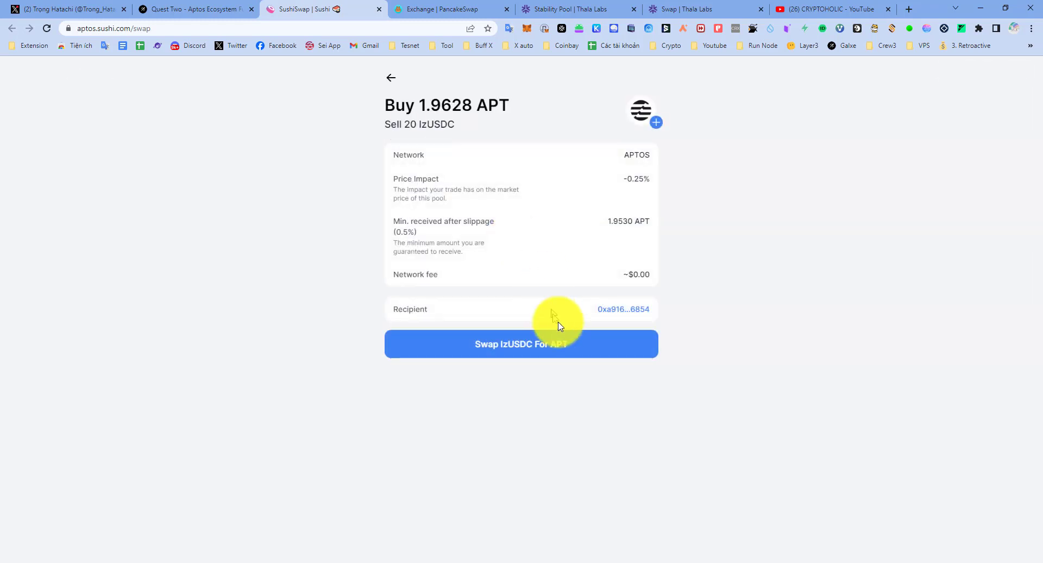
click(542, 348)
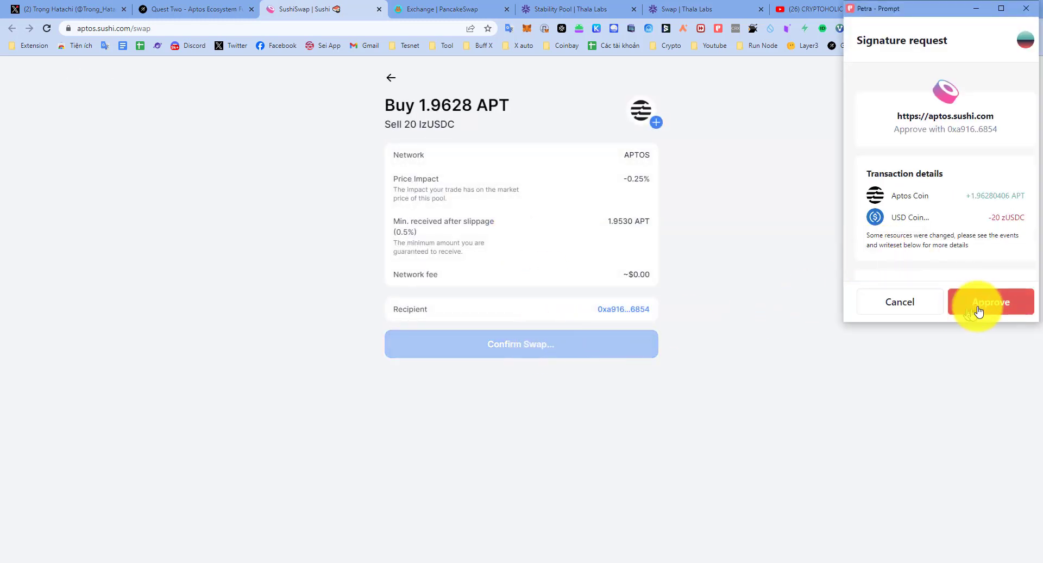
click(988, 305)
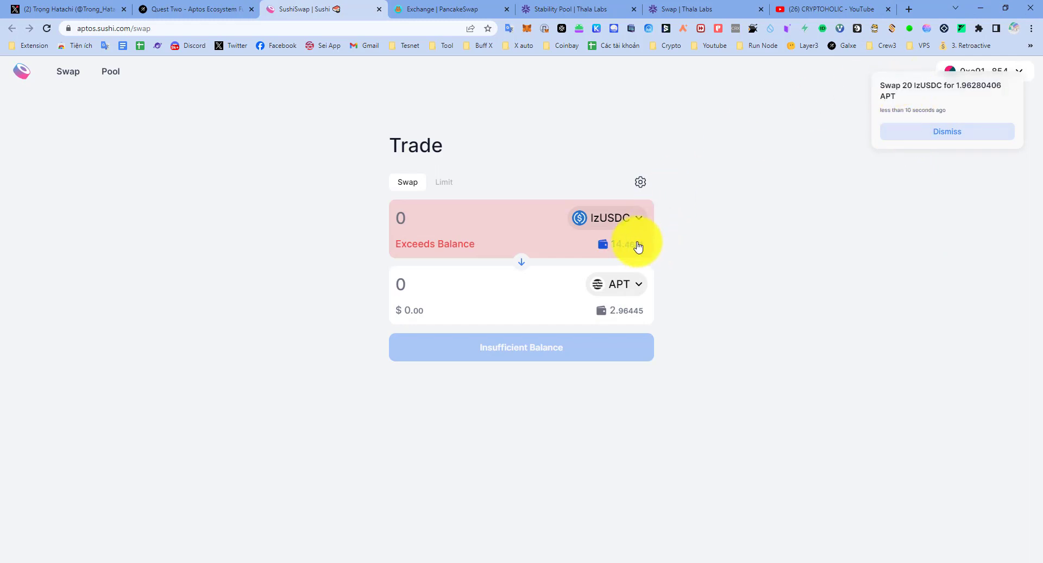
Reverse the SushiSwap pair to pay with APT for lzUSDC and fill in the maximum available APT amount.
click(631, 244)
click(520, 262)
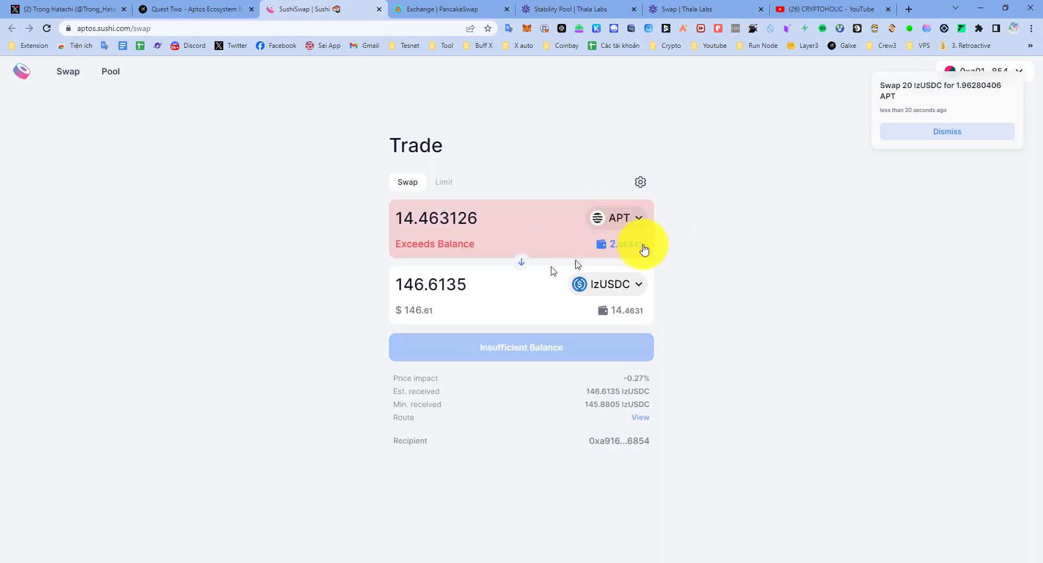
click(624, 256)
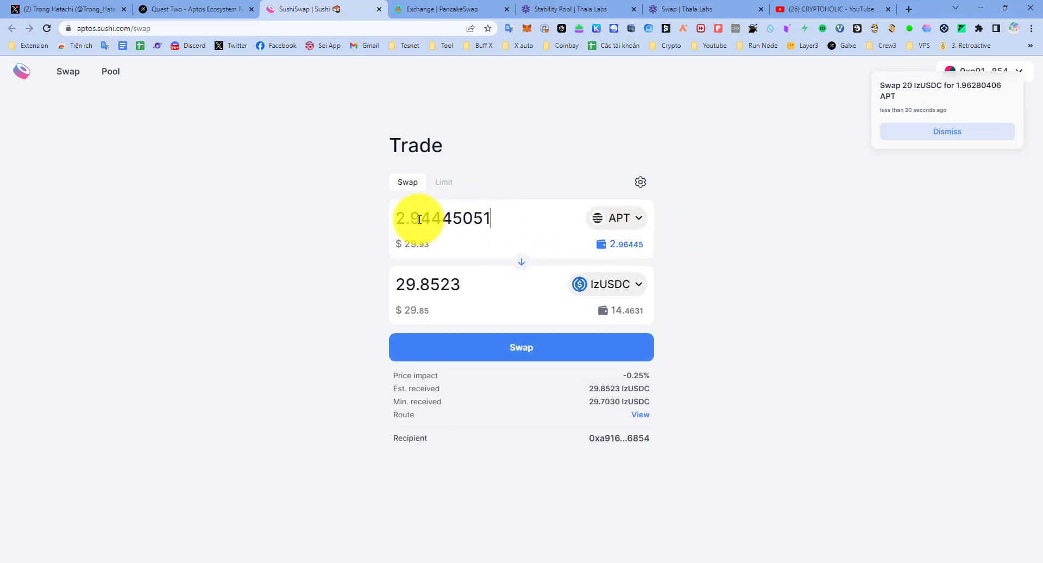
Return to the Galxe quest and open the Google Form link in the Submit Your Aptos Wallet Address section.
click(197, 9)
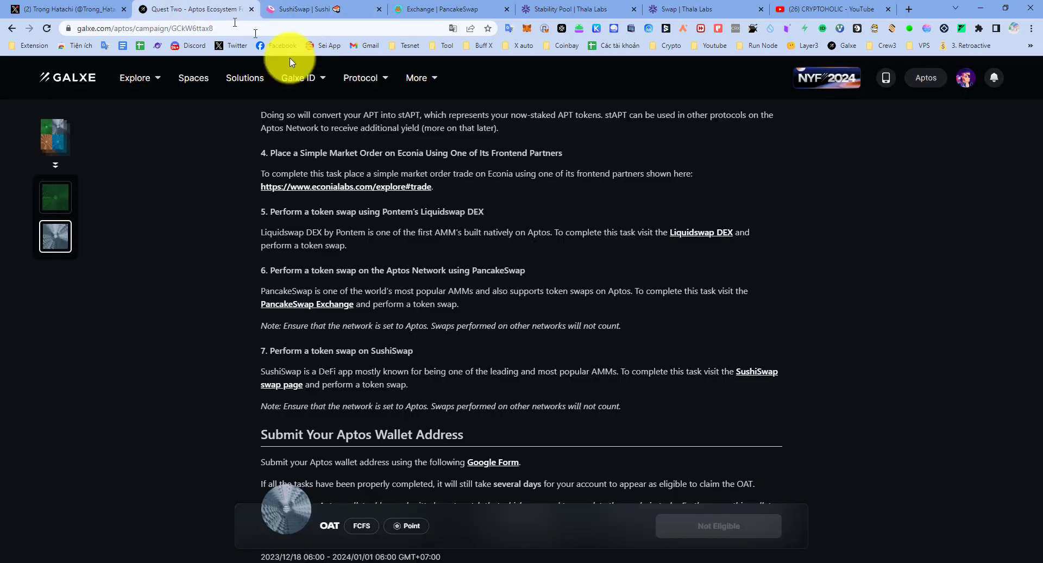
scroll(469, 363, down, 3)
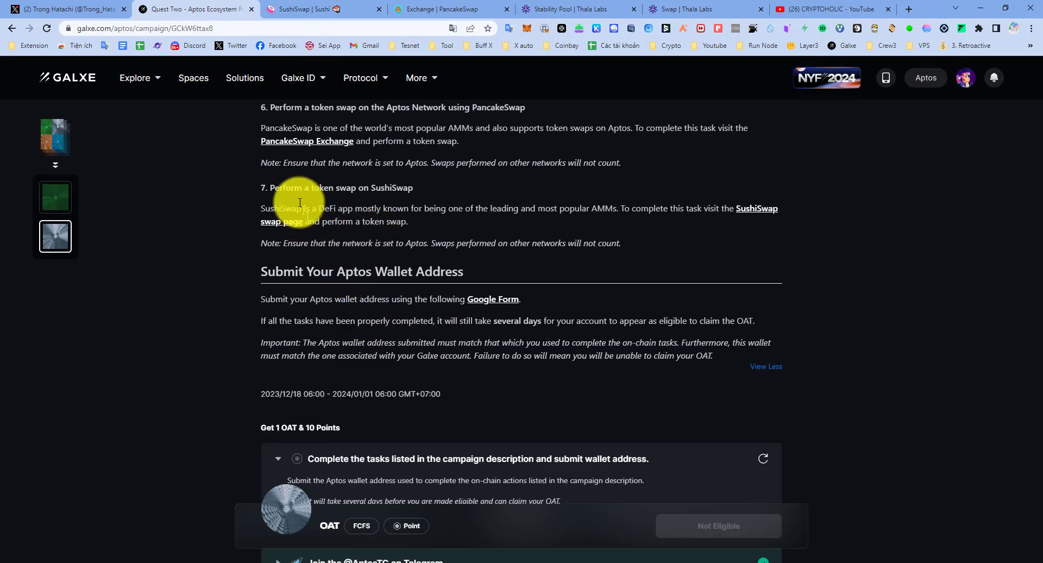
drag(256, 188, 417, 222)
click(430, 217)
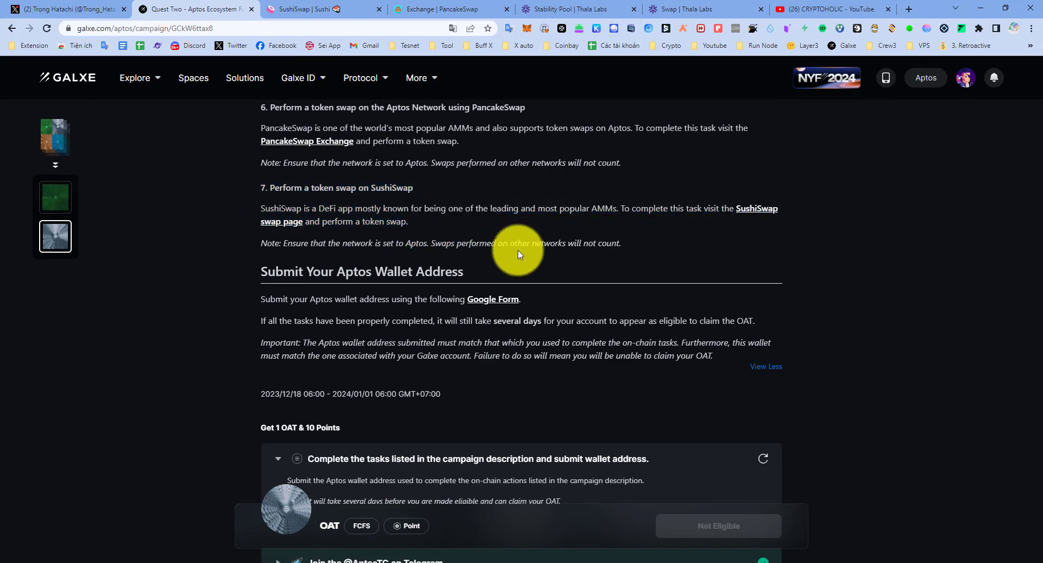
drag(262, 271, 464, 272)
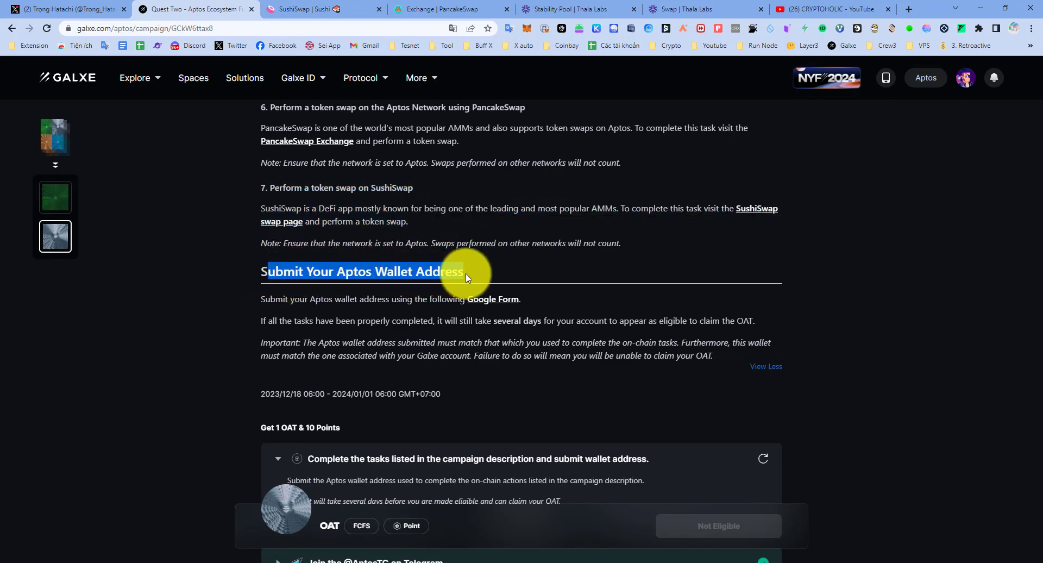
click(476, 272)
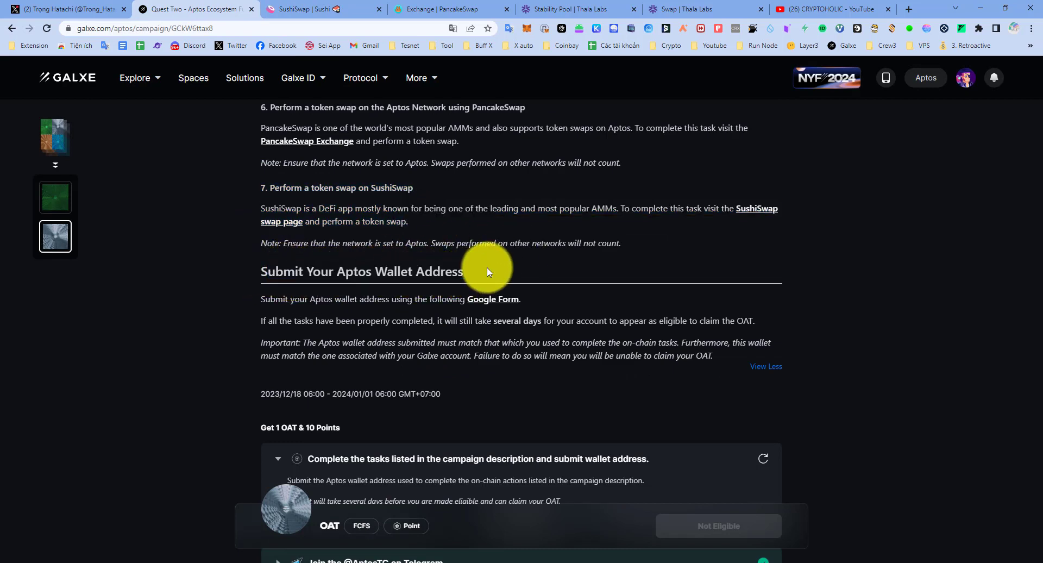
click(494, 300)
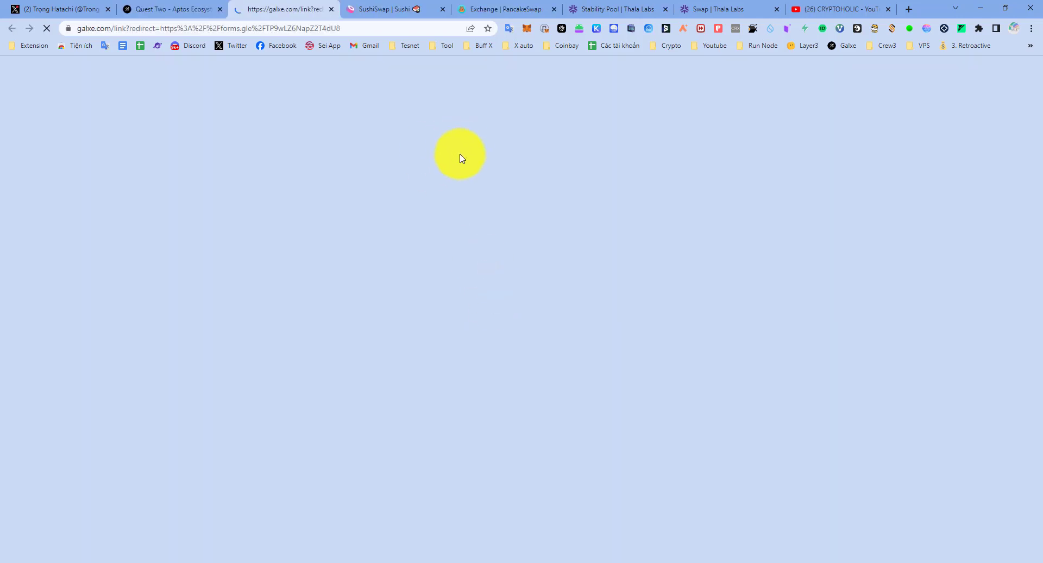
Check the campaign's start and end dates on the Galxe quest page.
click(198, 5)
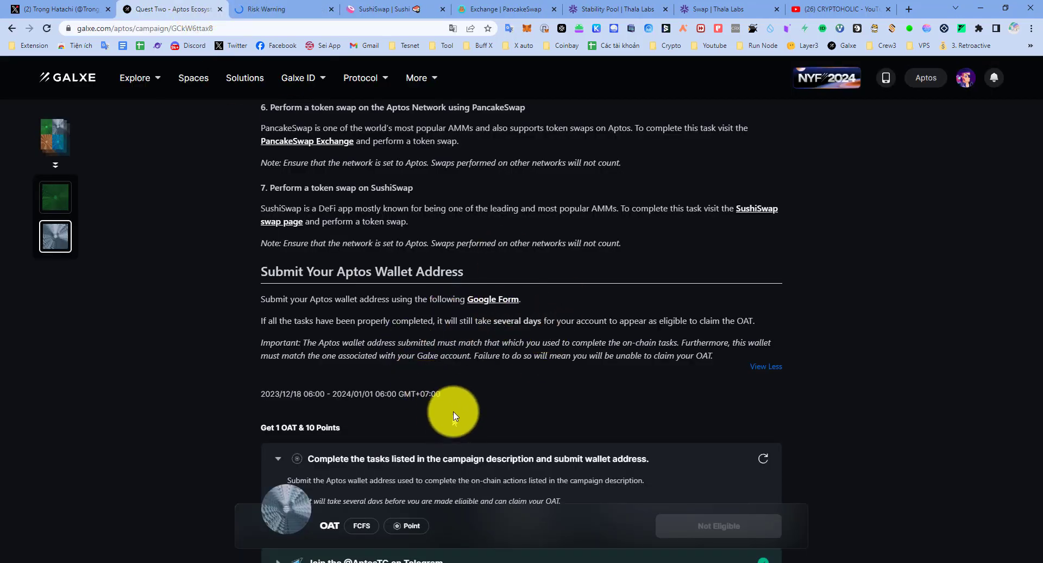
drag(443, 394, 247, 385)
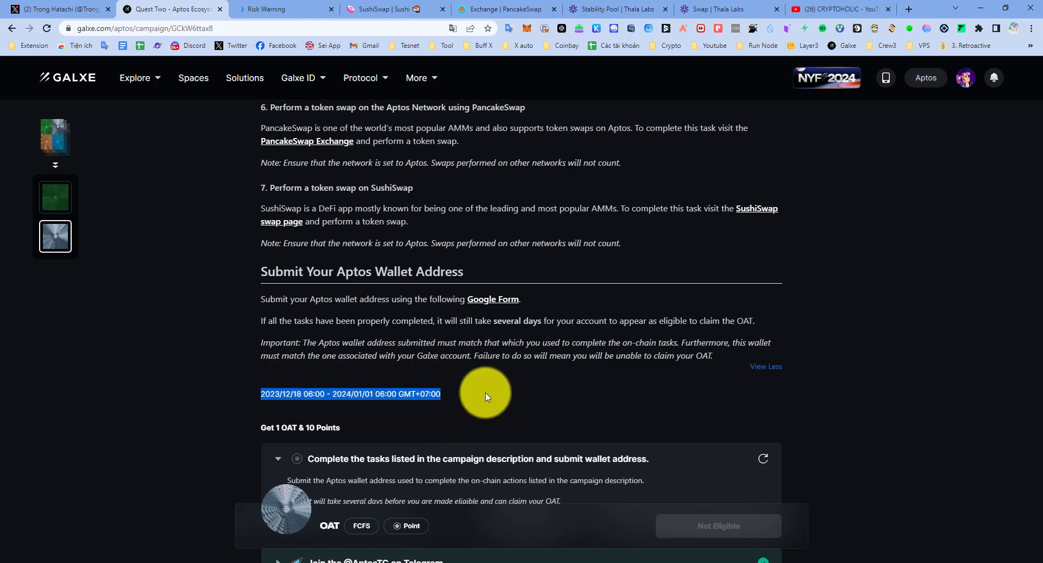
click(426, 395)
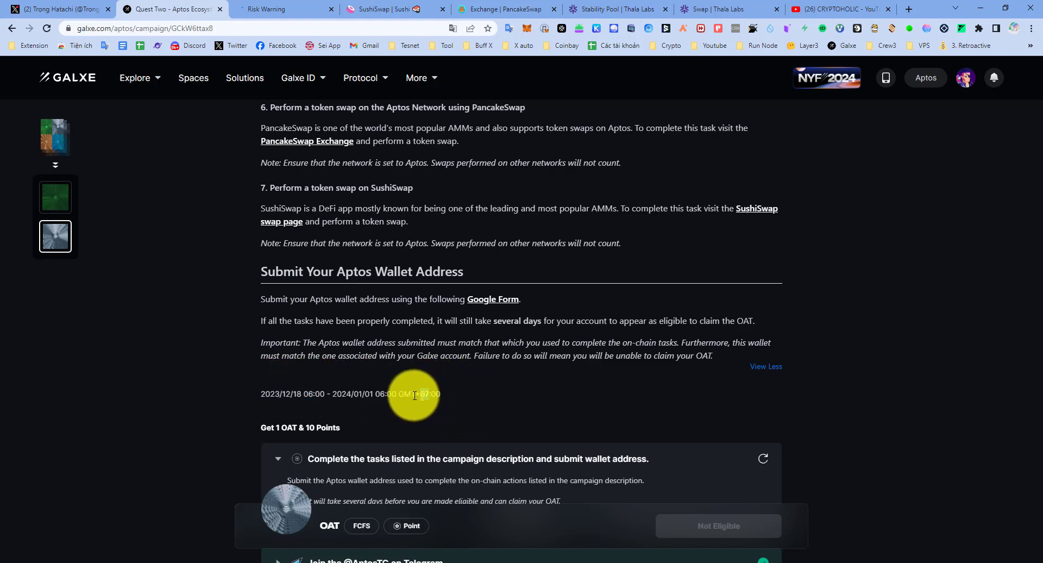
drag(450, 396, 321, 394)
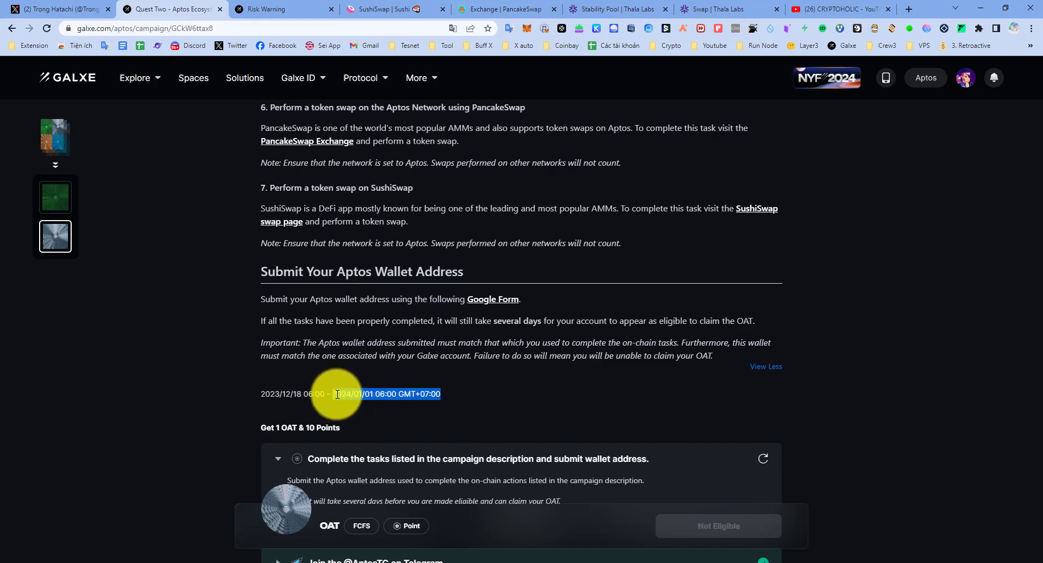
Continue past Galxe's risk warning to the Google Form and submit the Aptos wallet address copied from Petra.
click(307, 10)
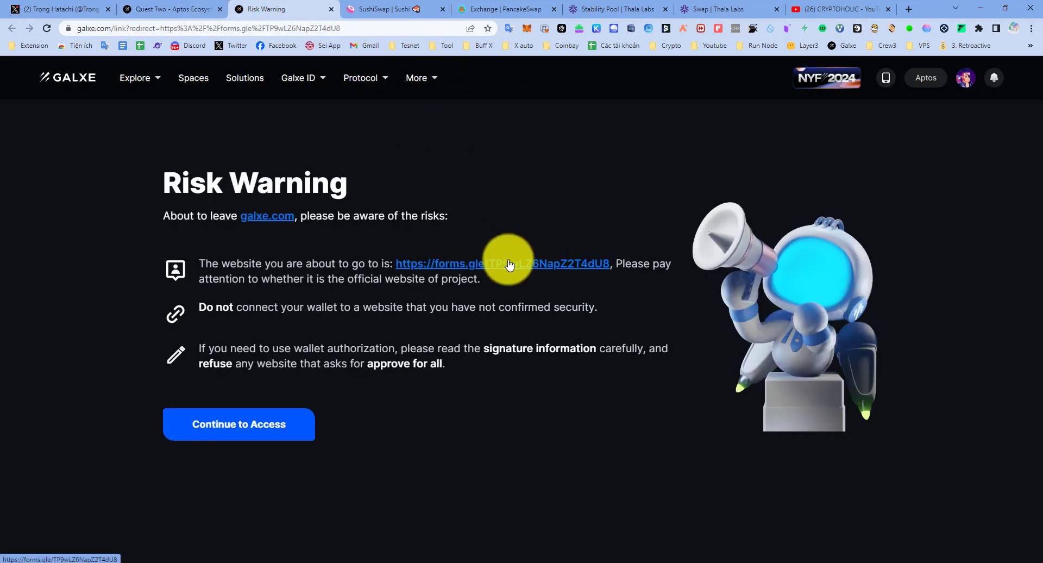
click(509, 264)
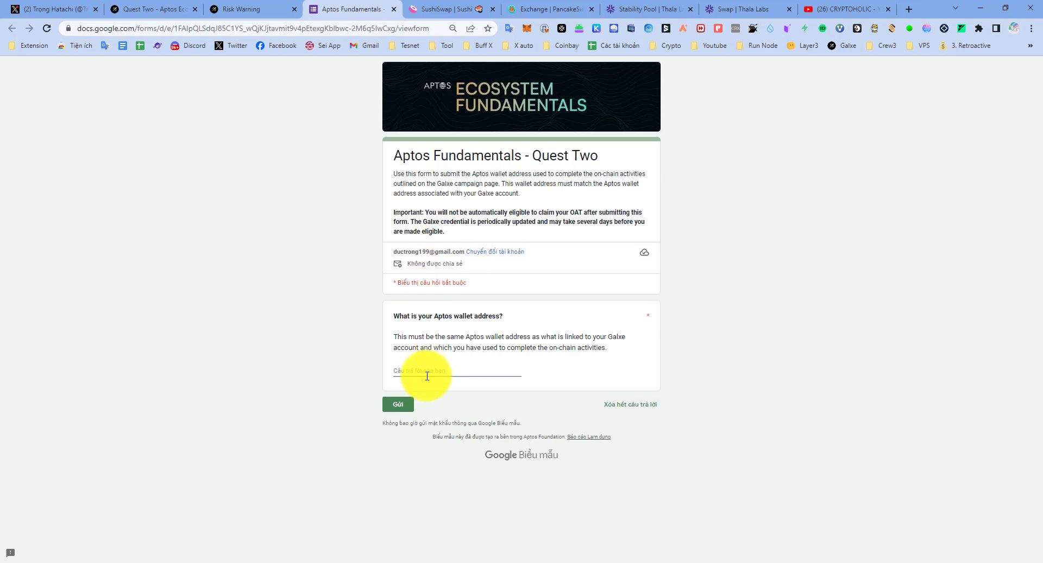
click(721, 30)
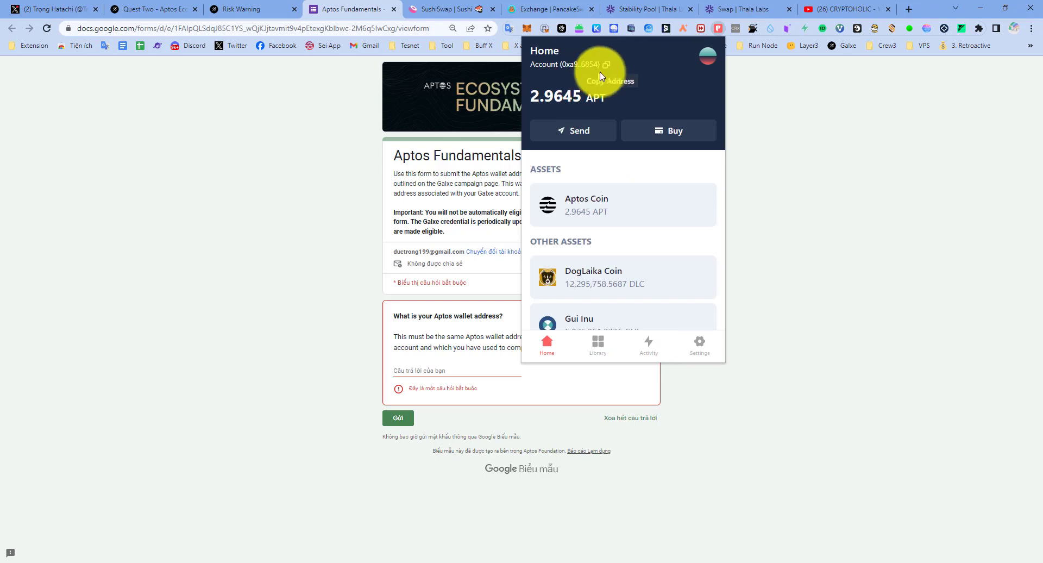
click(601, 75)
click(422, 373)
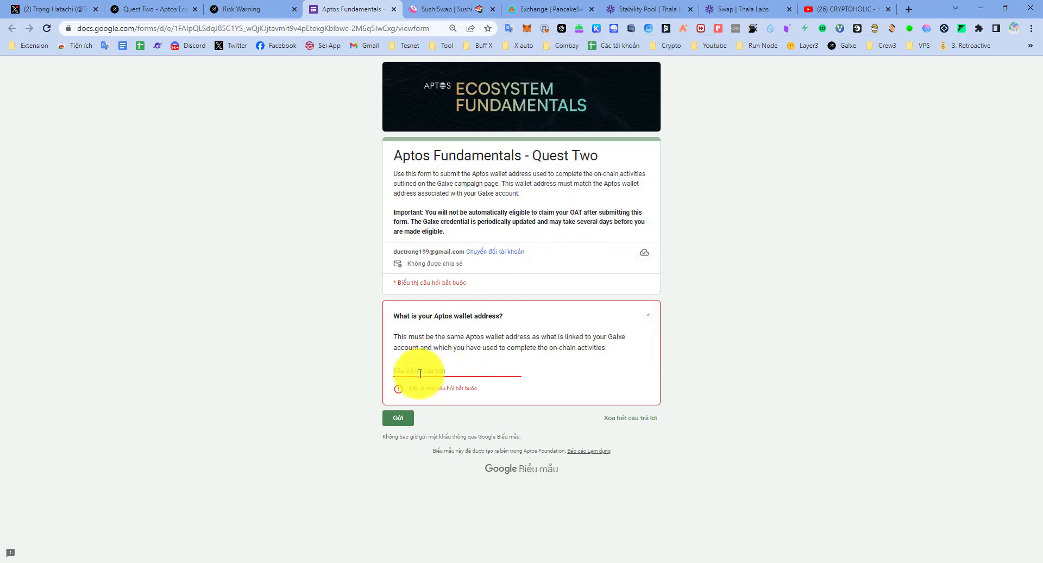
key(ctrl+v)
click(398, 405)
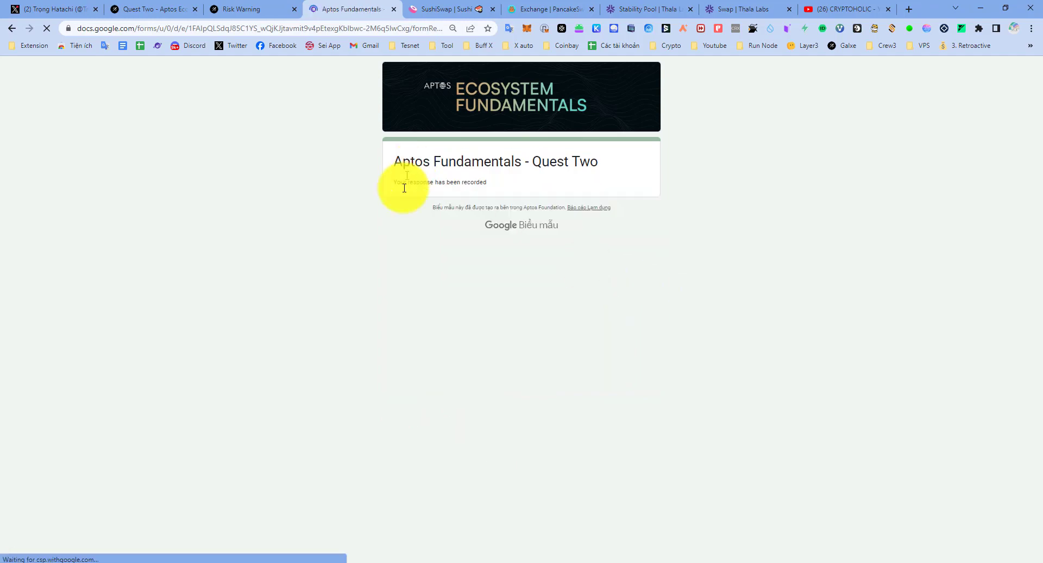
Return to the Galxe quest and request verification of the campaign tasks and wallet address submission.
click(261, 10)
click(184, 10)
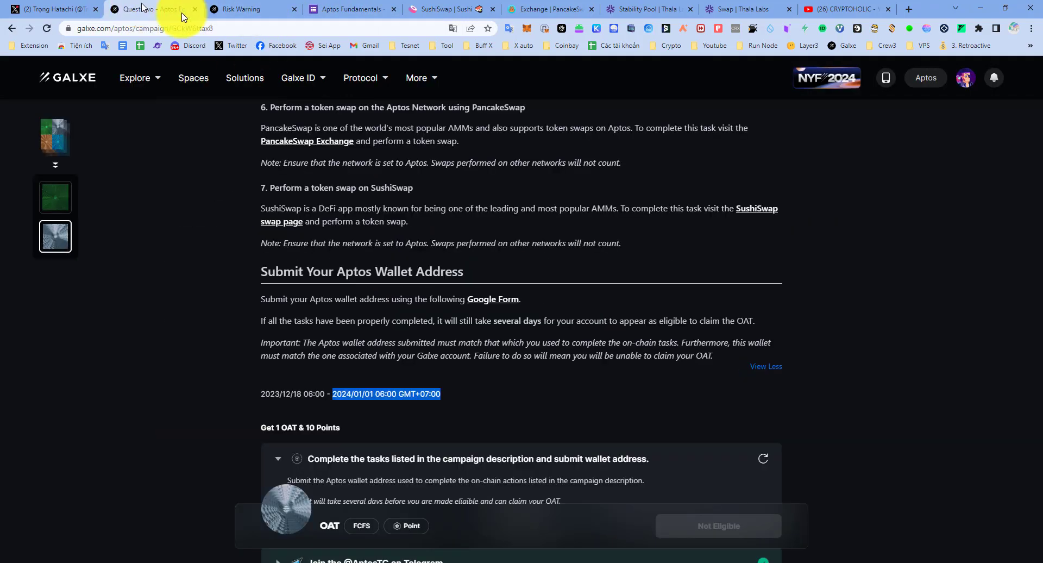
scroll(426, 291, up, 6)
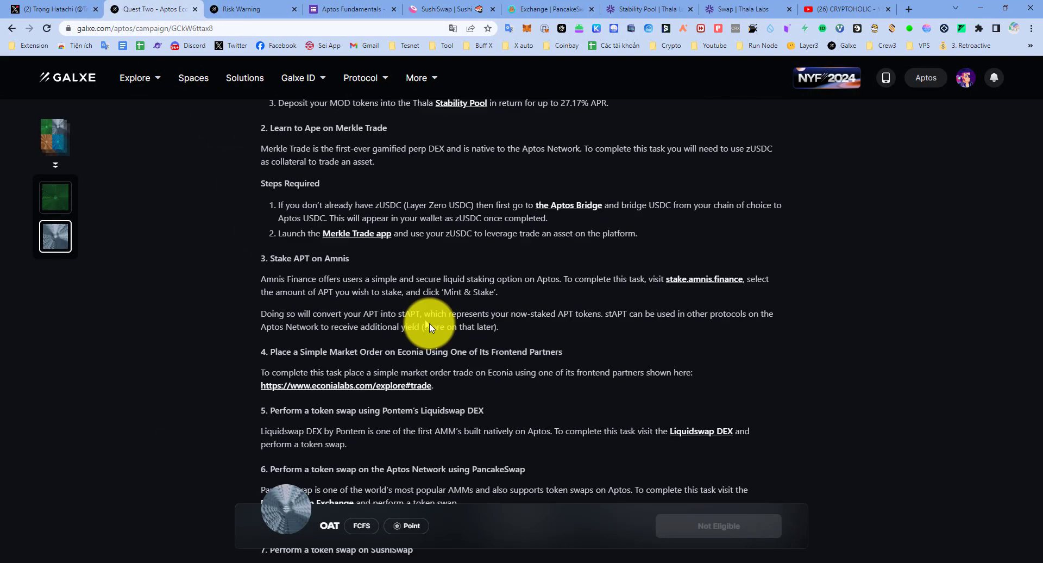
scroll(430, 326, up, 10)
scroll(435, 320, down, 20)
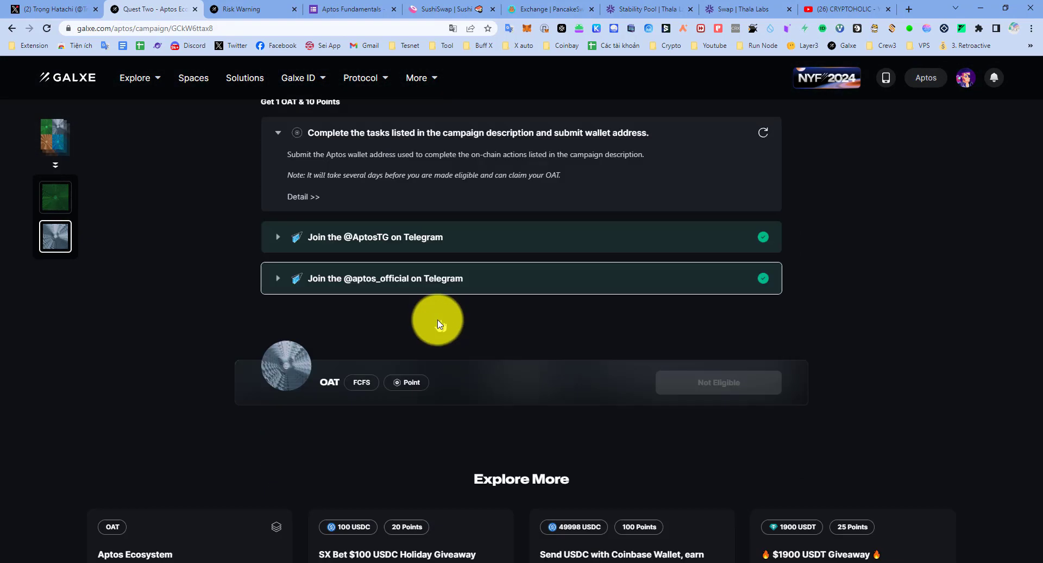
scroll(438, 324, down, 4)
scroll(435, 318, up, 7)
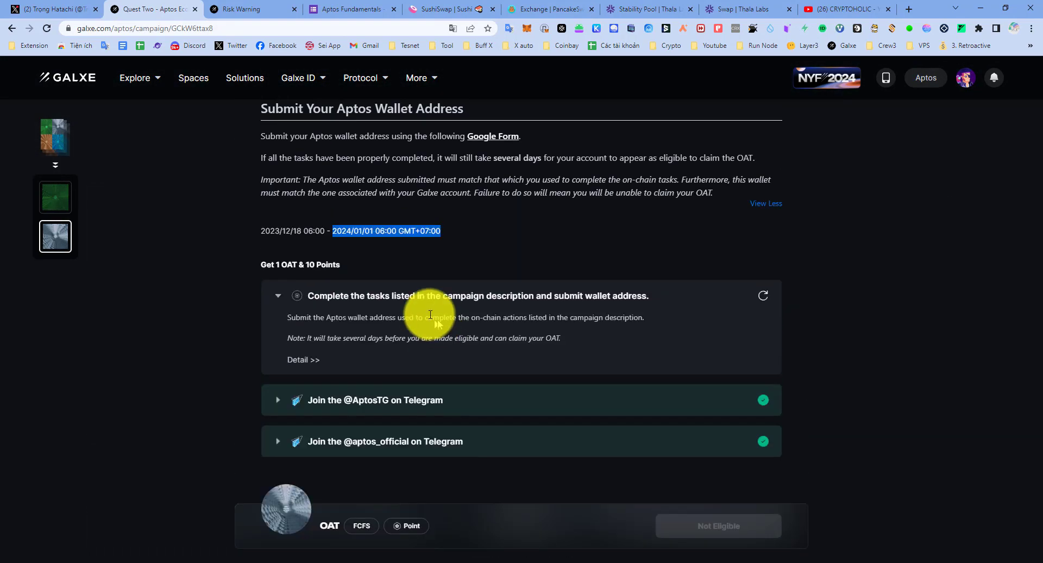
click(764, 296)
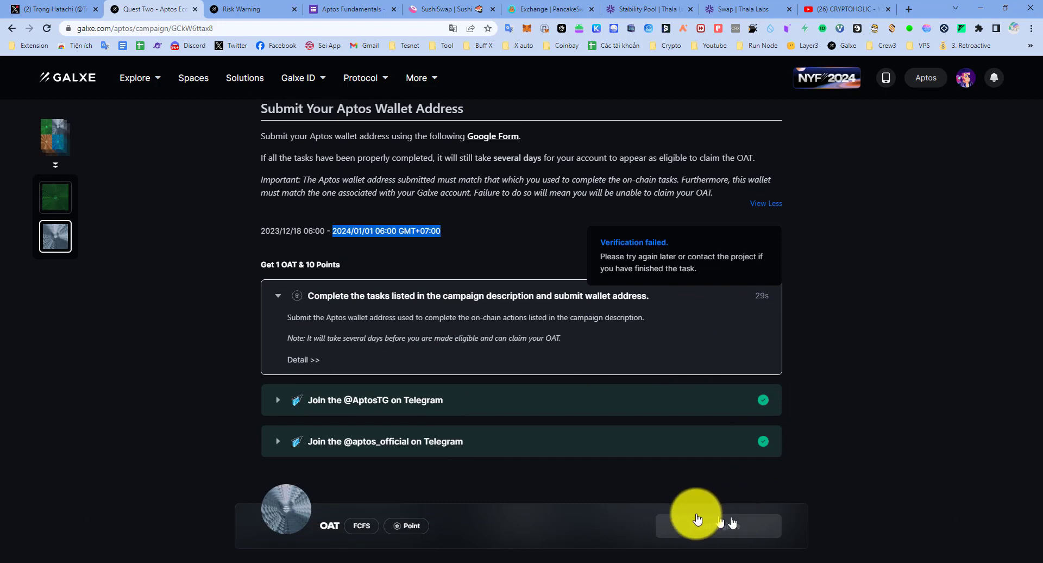
Review the quest's OAT reward, campaign overview, eligible tasks and wallet submission section.
mouse_move(308, 514)
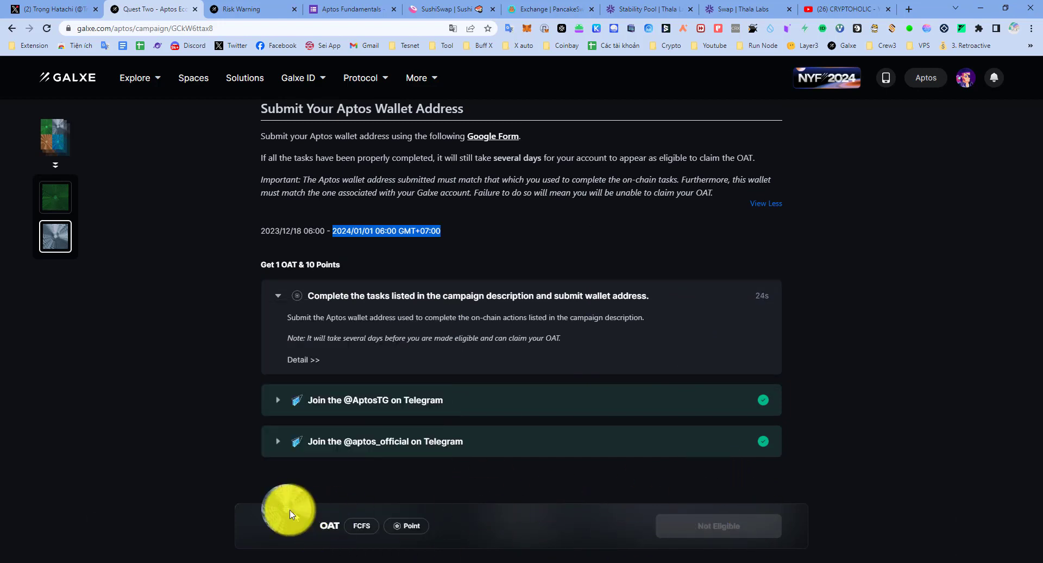
scroll(576, 240, up, 20)
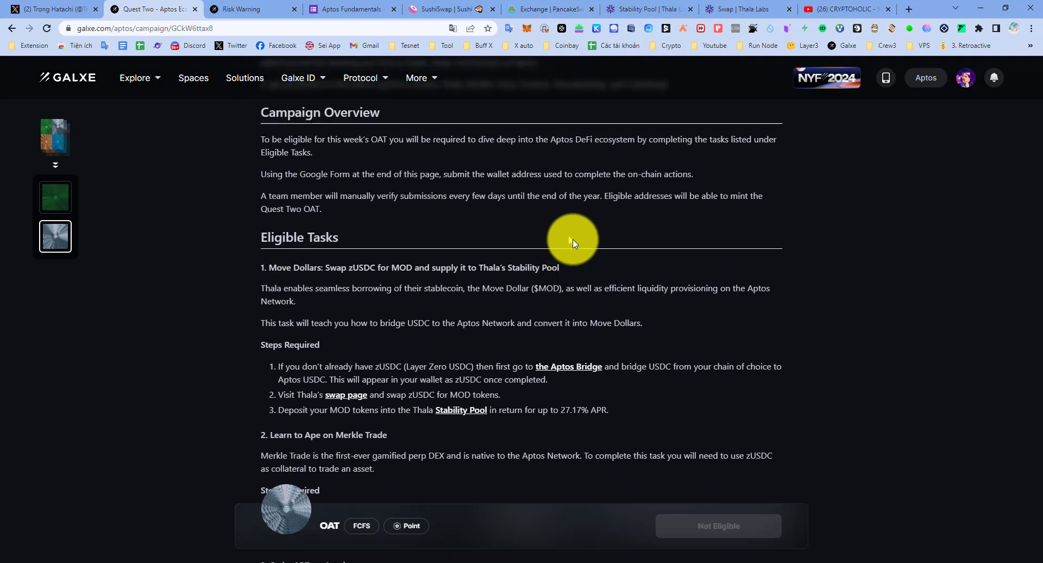
scroll(573, 239, up, 3)
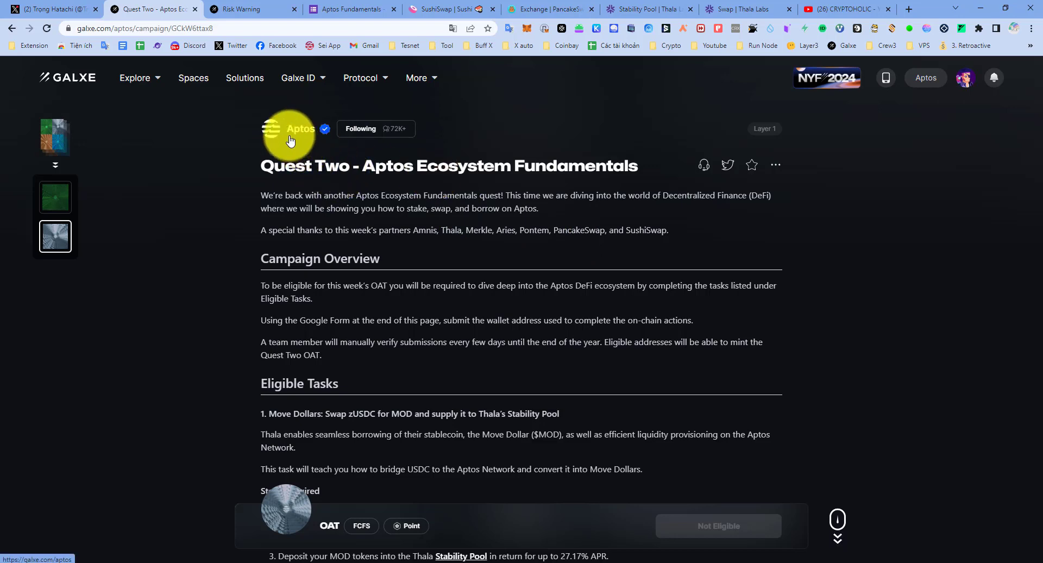
scroll(613, 223, down, 15)
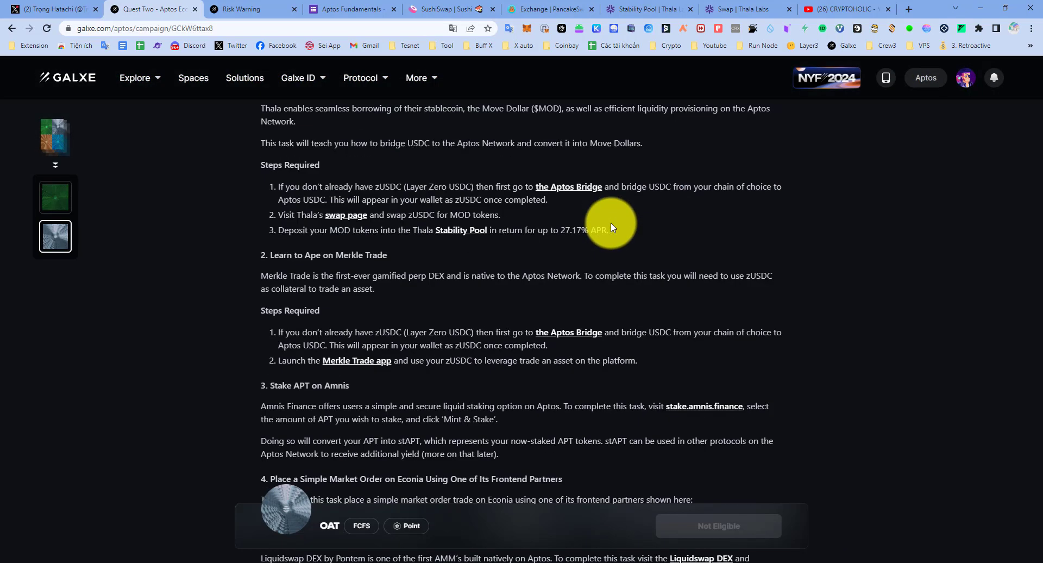
scroll(613, 227, down, 7)
scroll(611, 223, up, 6)
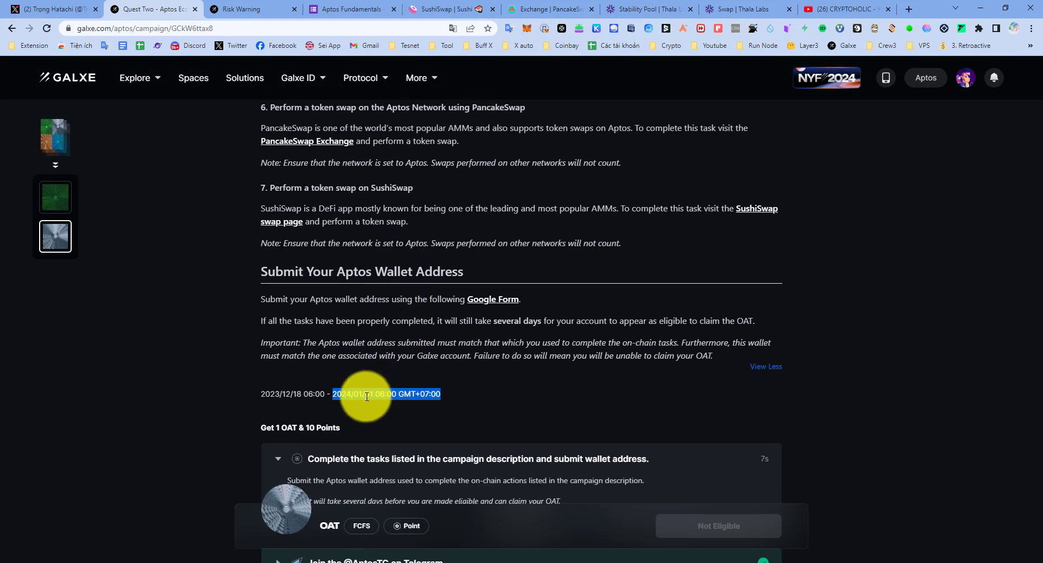